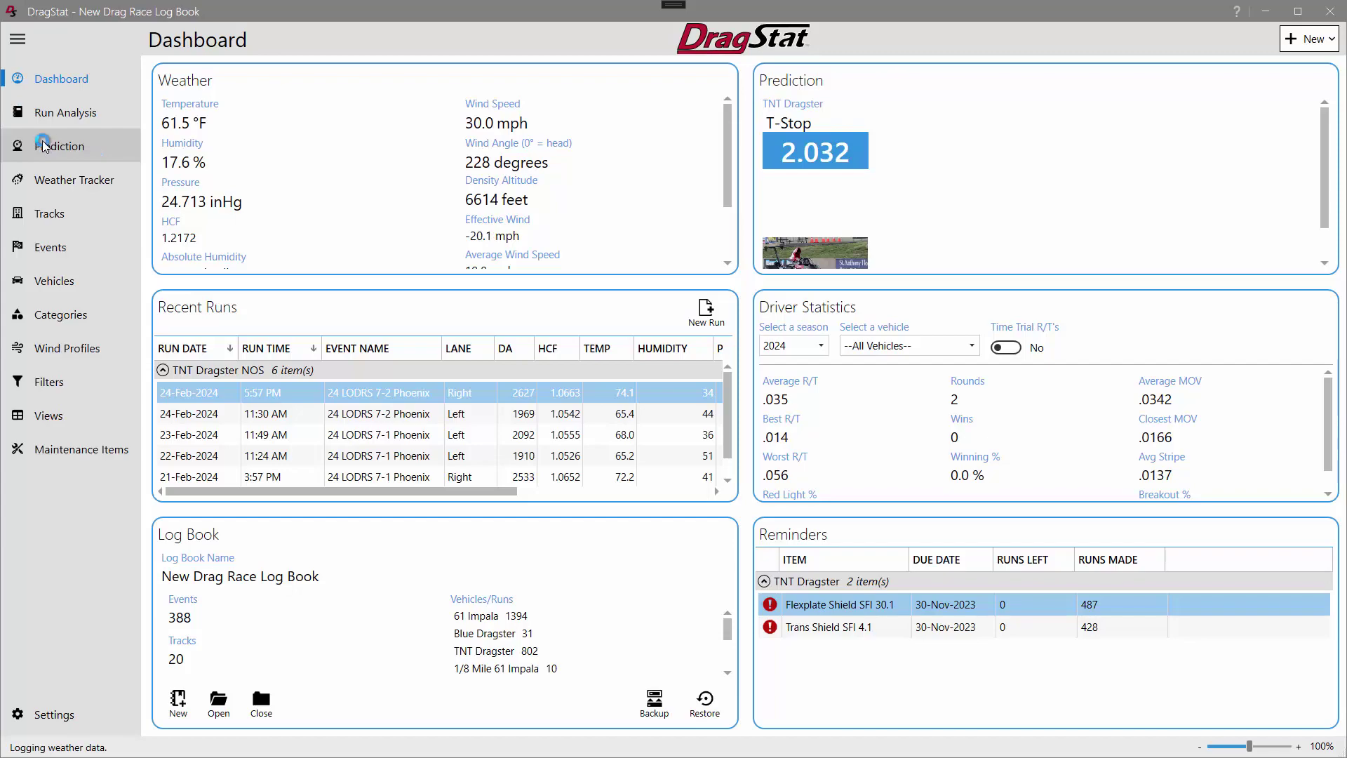
Open the Prediction page and add a new prediction tab alongside the TNT Dragster one.
left_click(42, 145)
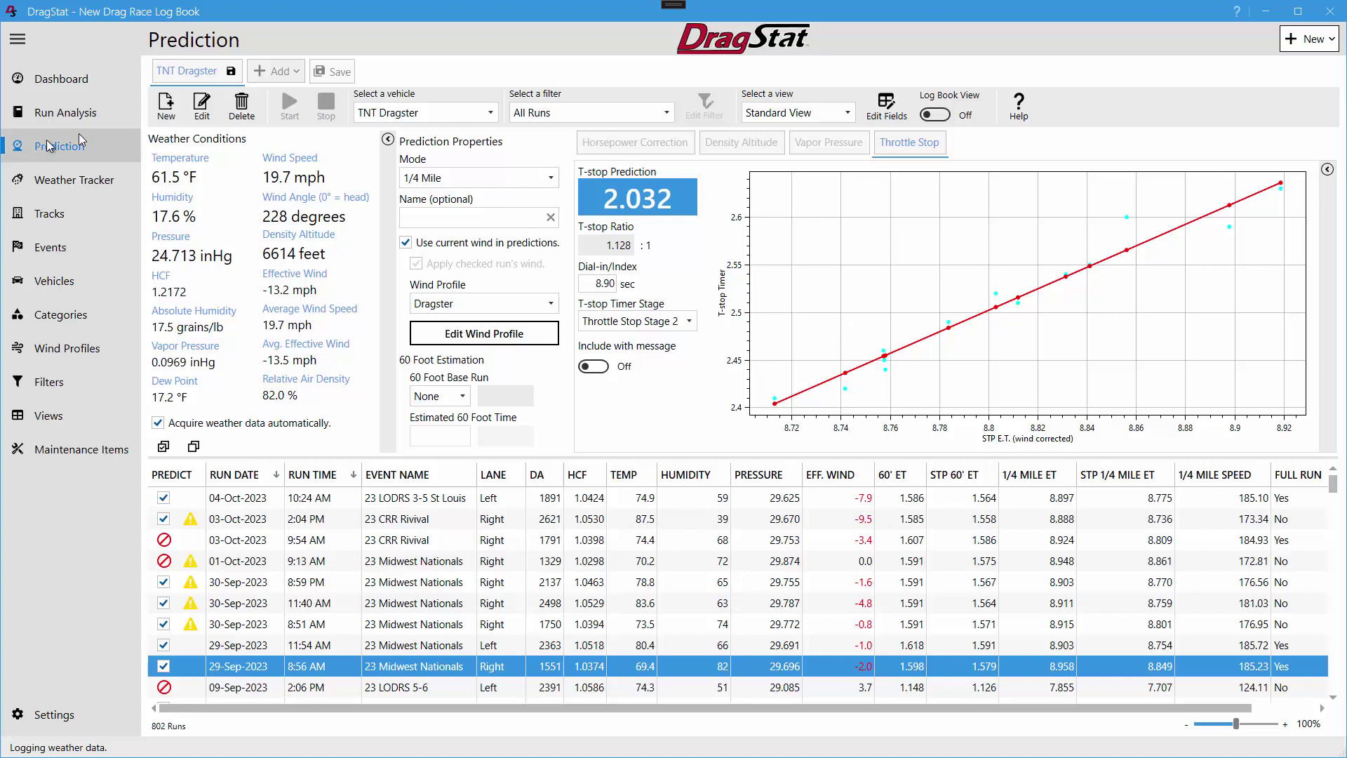
left_click(293, 76)
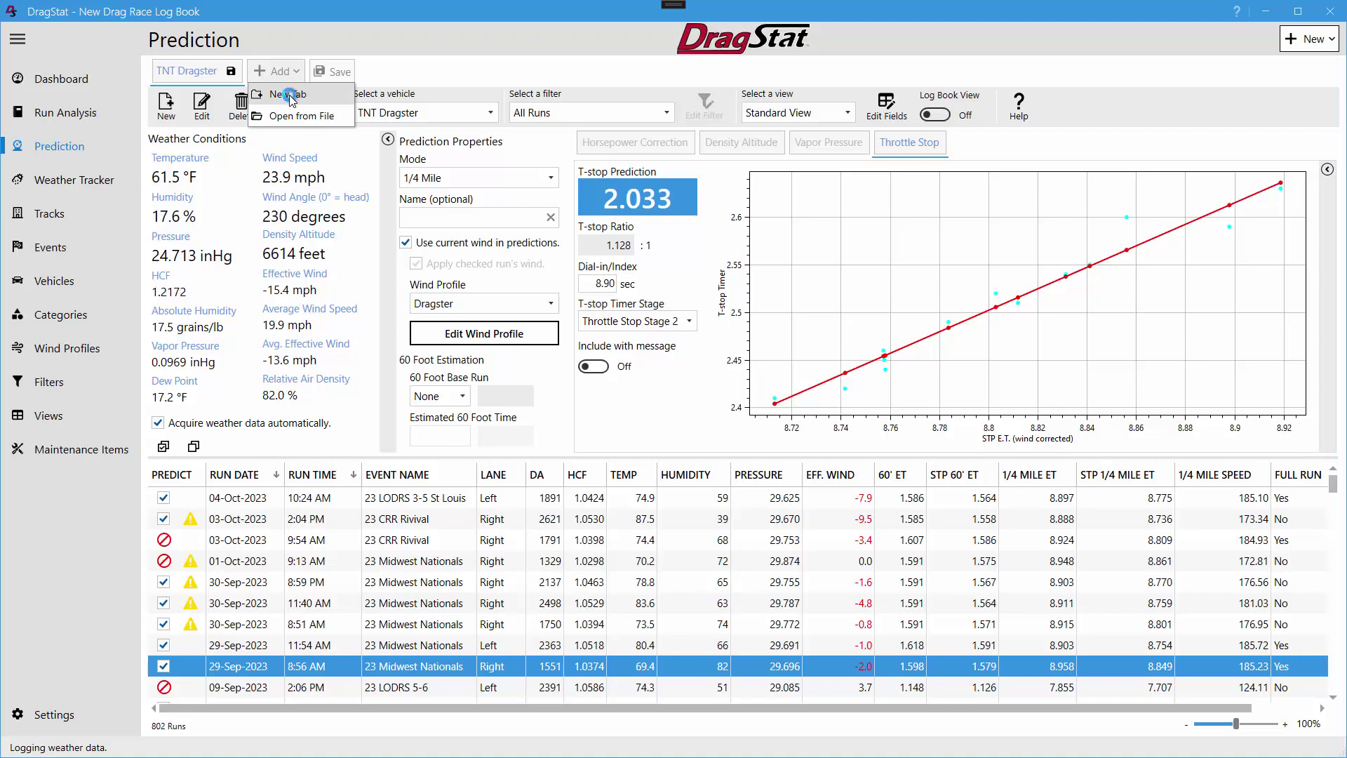
left_click(289, 95)
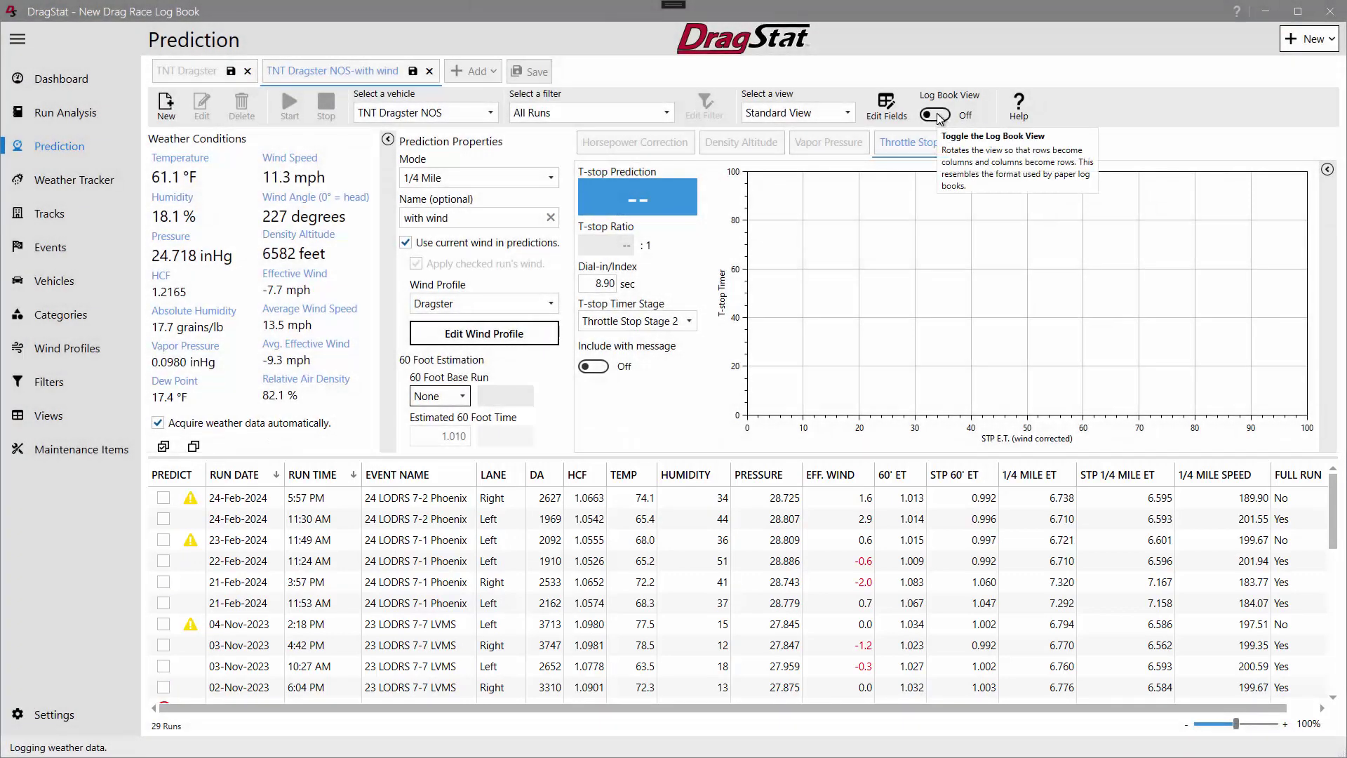
Examine the runs in Log Book View and restore the row-based run list.
left_click(935, 115)
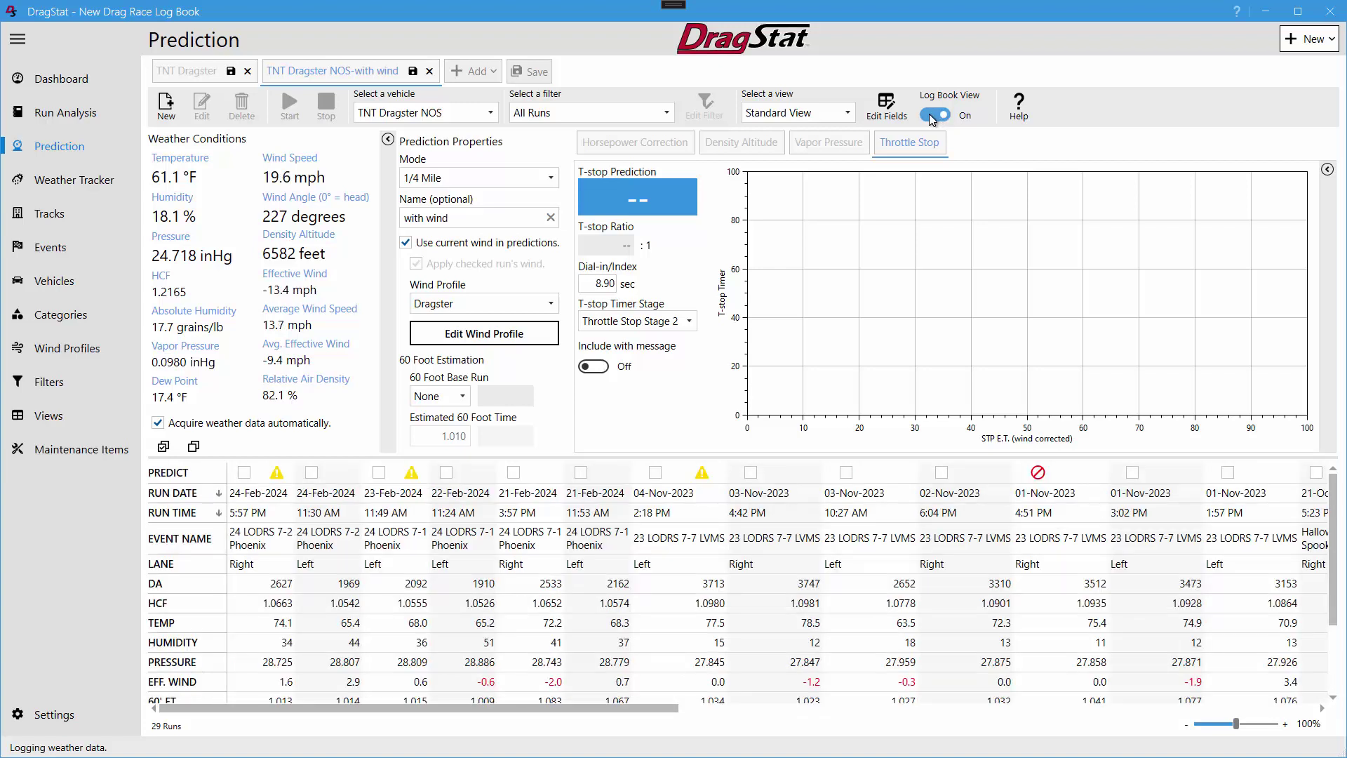
left_click(1300, 605)
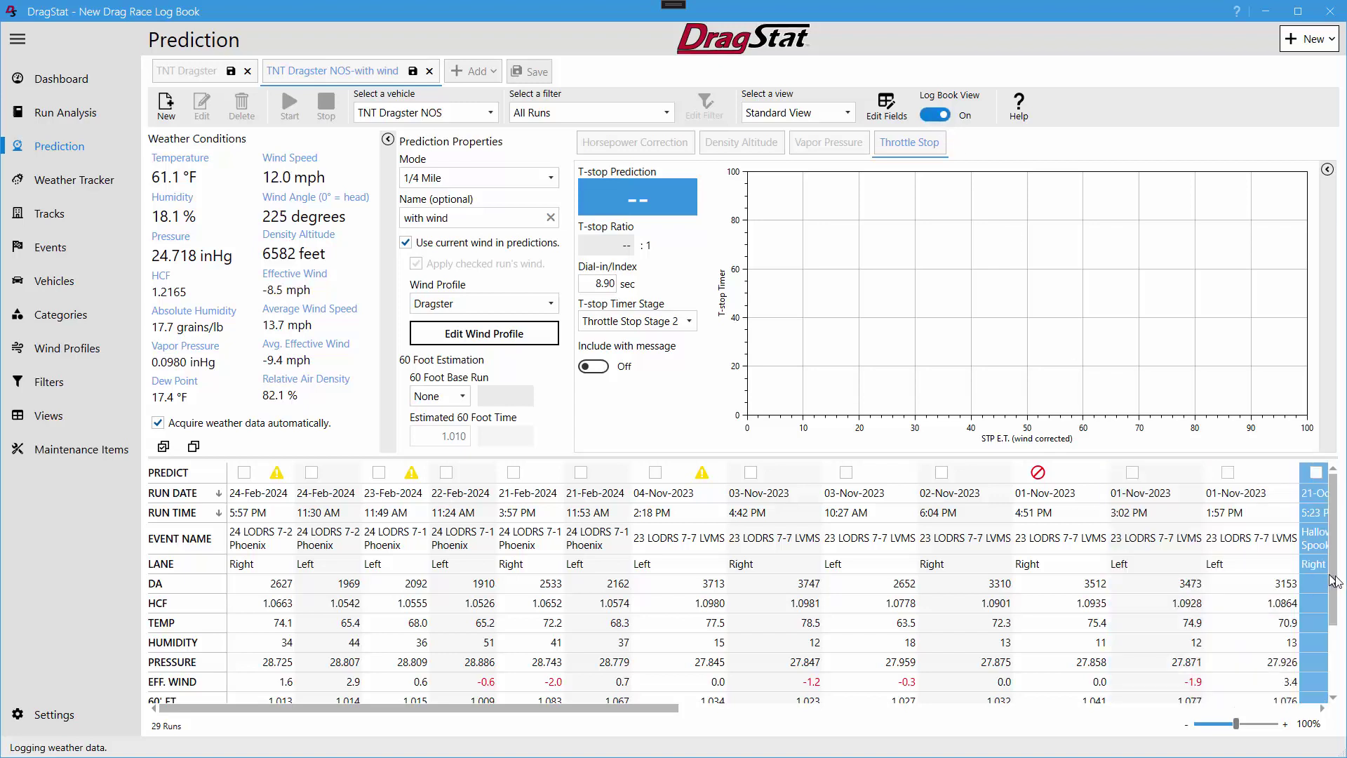
scroll(1340, 607, "down", 1)
mouse_move(1340, 607)
left_mouse_down()
mouse_move(1340, 656)
mouse_move(1341, 589)
left_mouse_up()
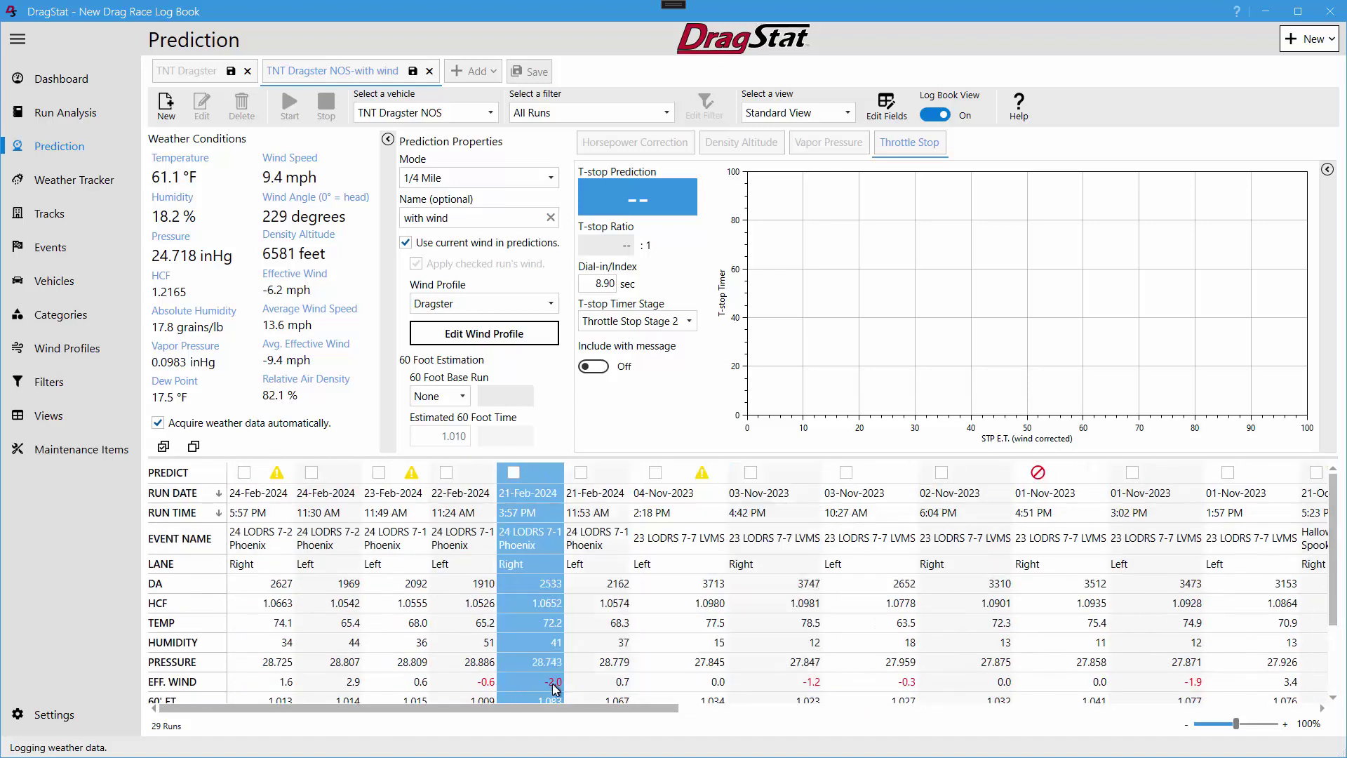
mouse_move(540, 709)
left_mouse_down()
mouse_move(732, 721)
mouse_move(520, 720)
left_mouse_up()
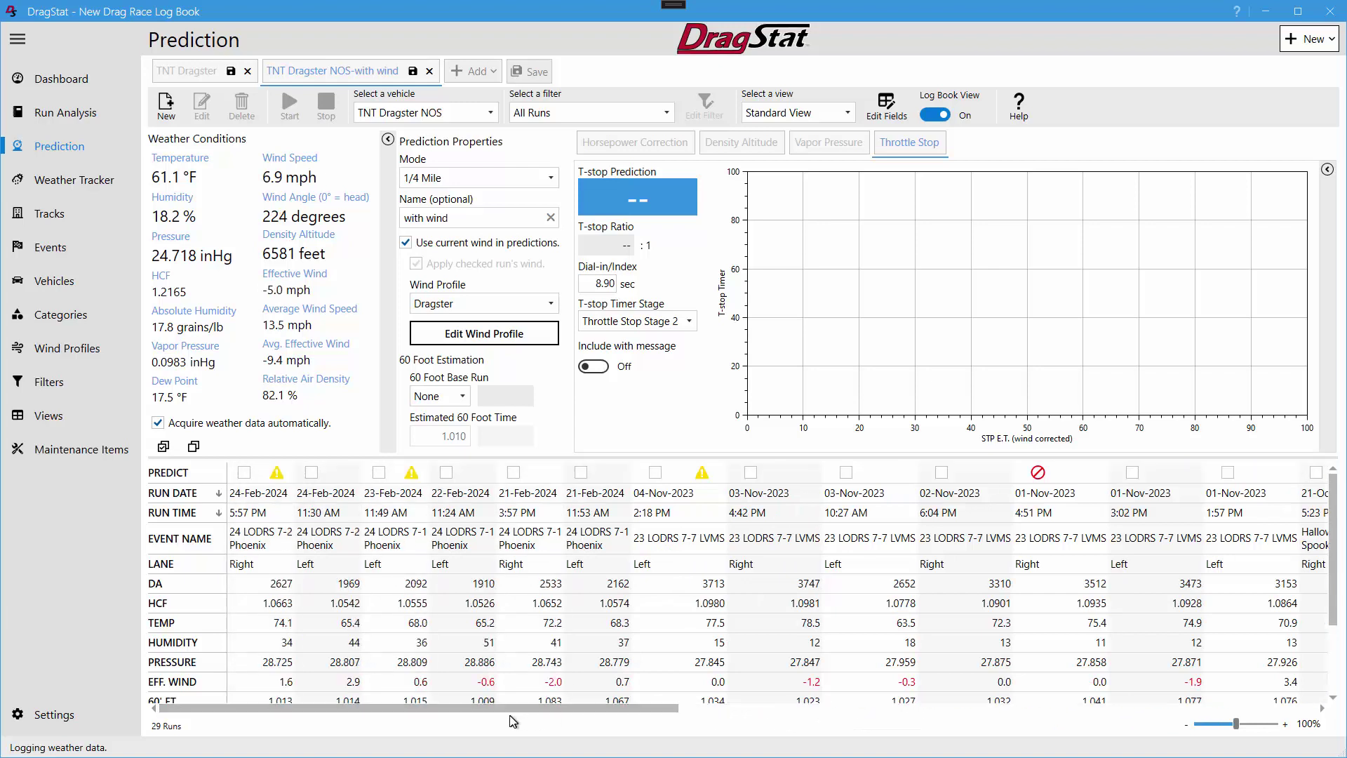
left_click(936, 116)
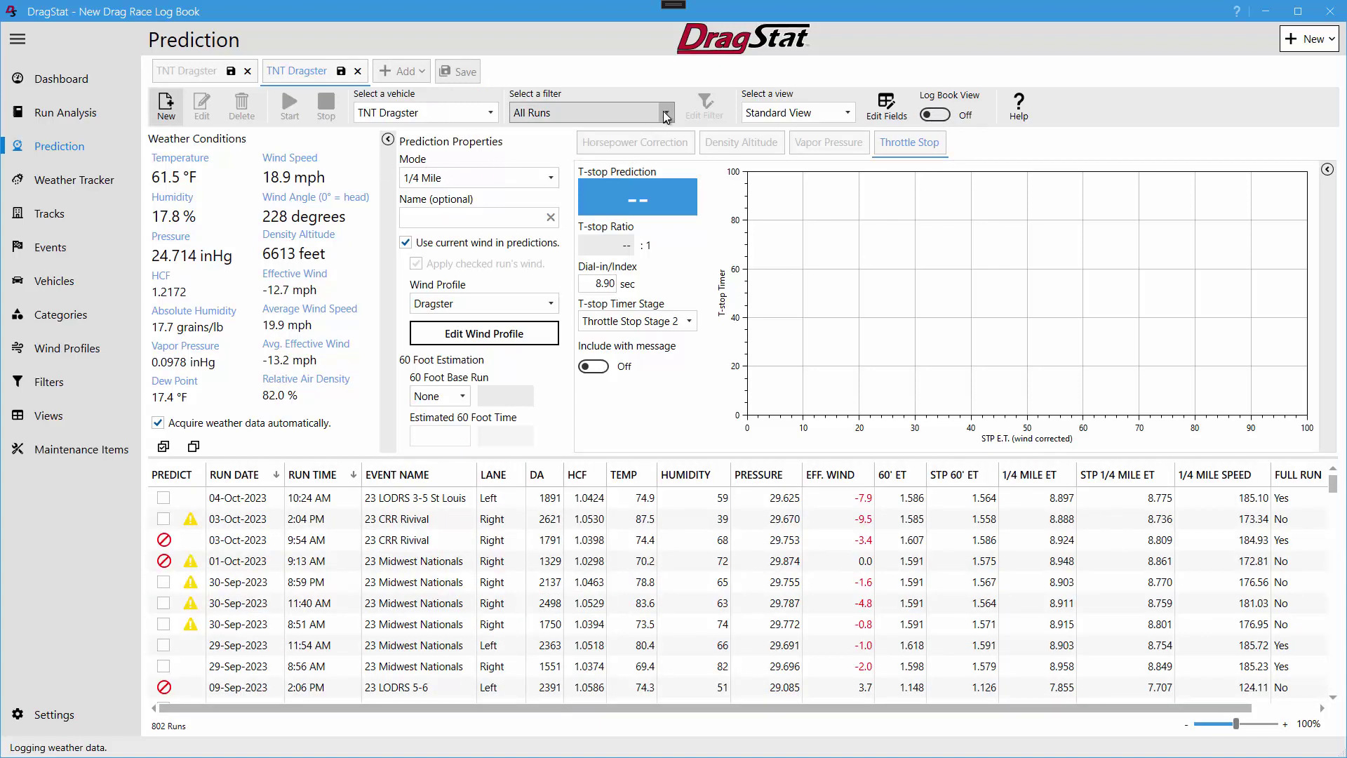
left_click(664, 114)
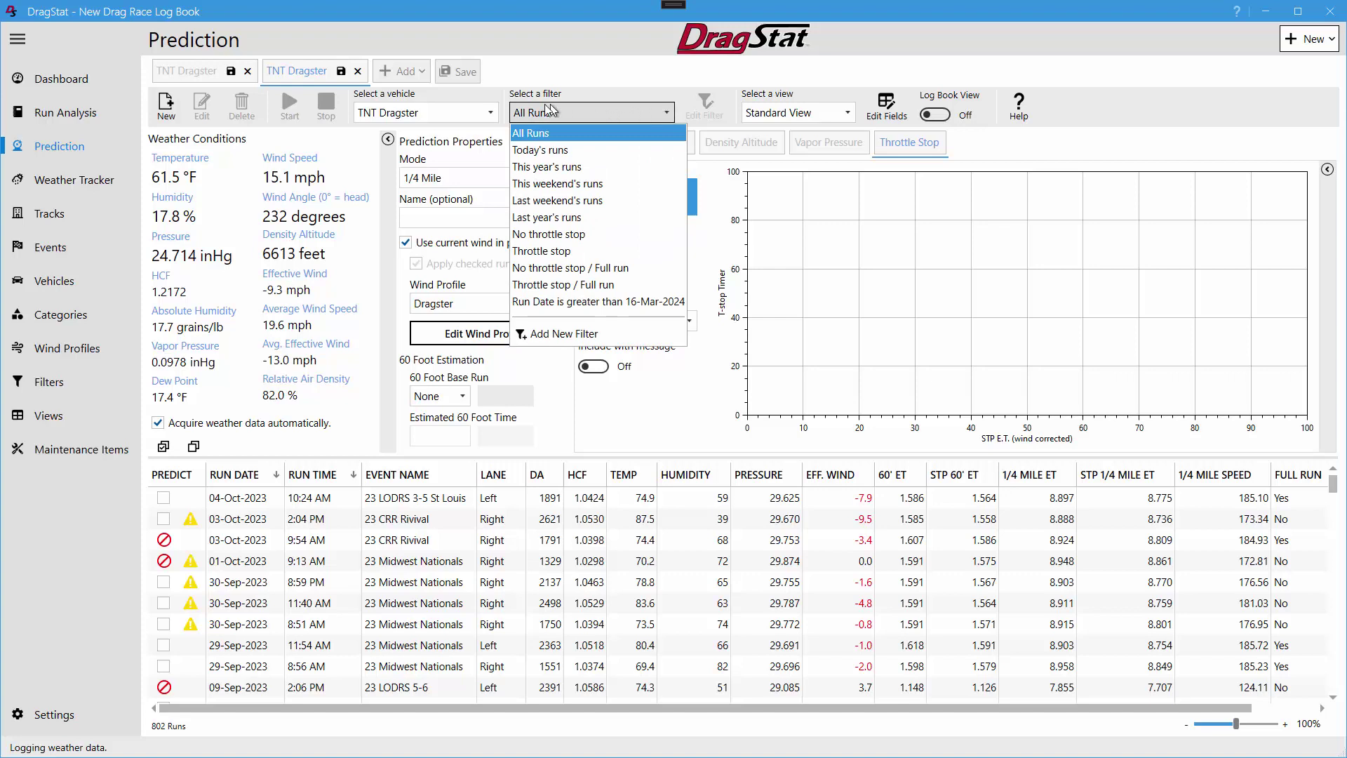
left_click(493, 119)
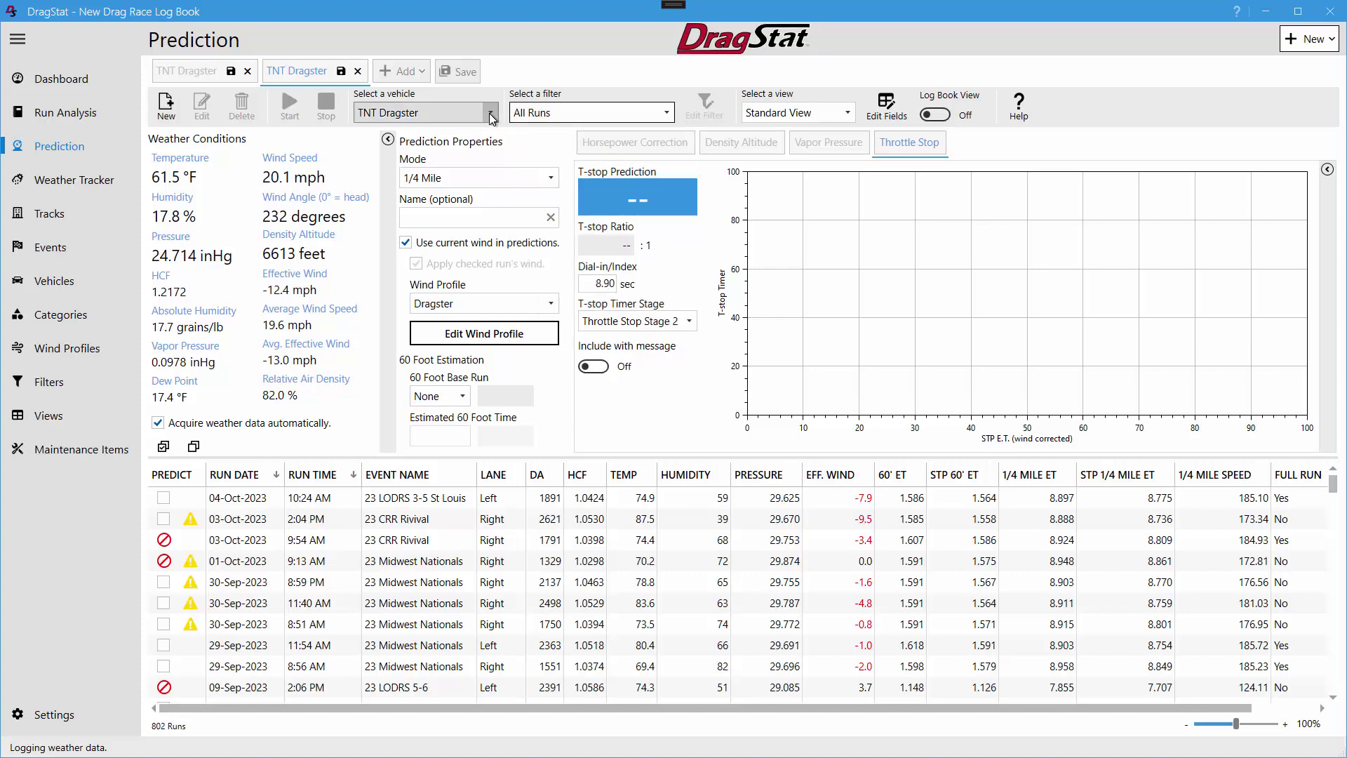
left_click(491, 113)
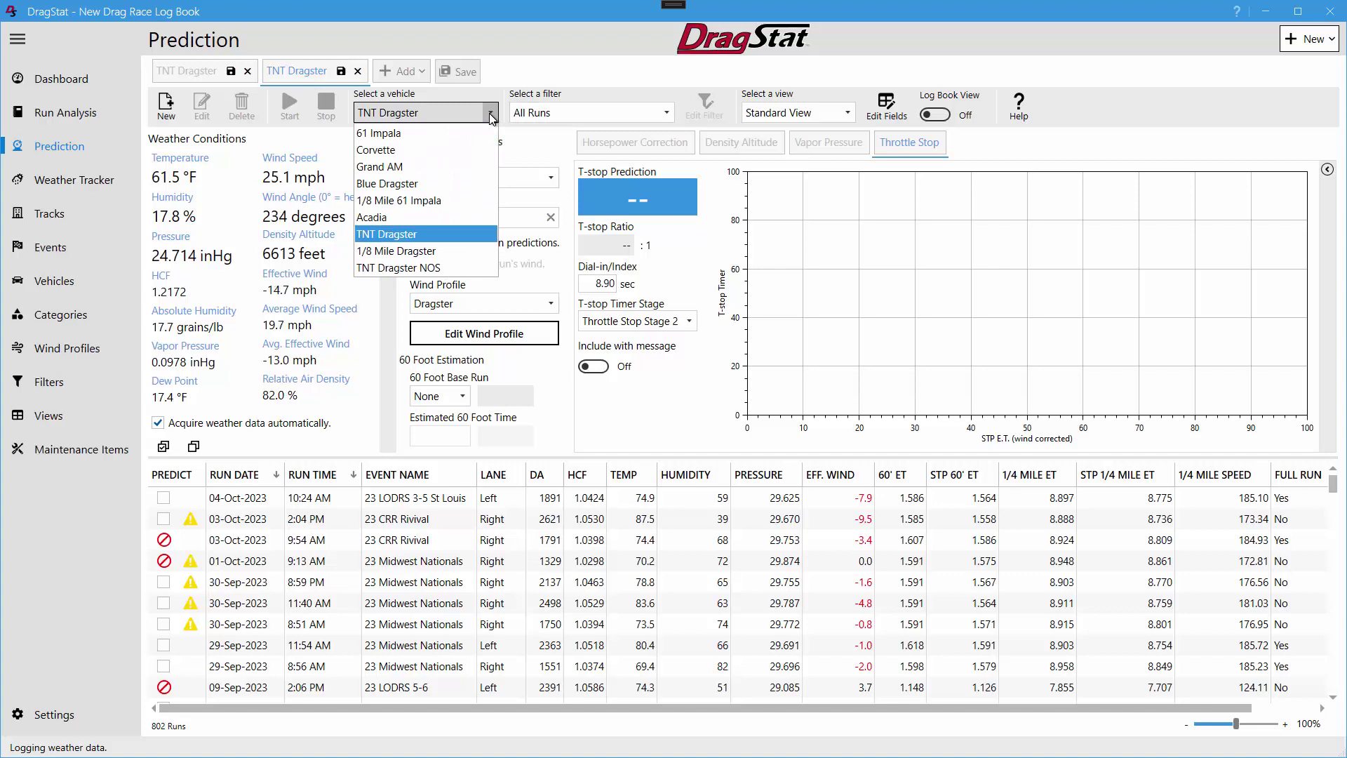
left_click(490, 112)
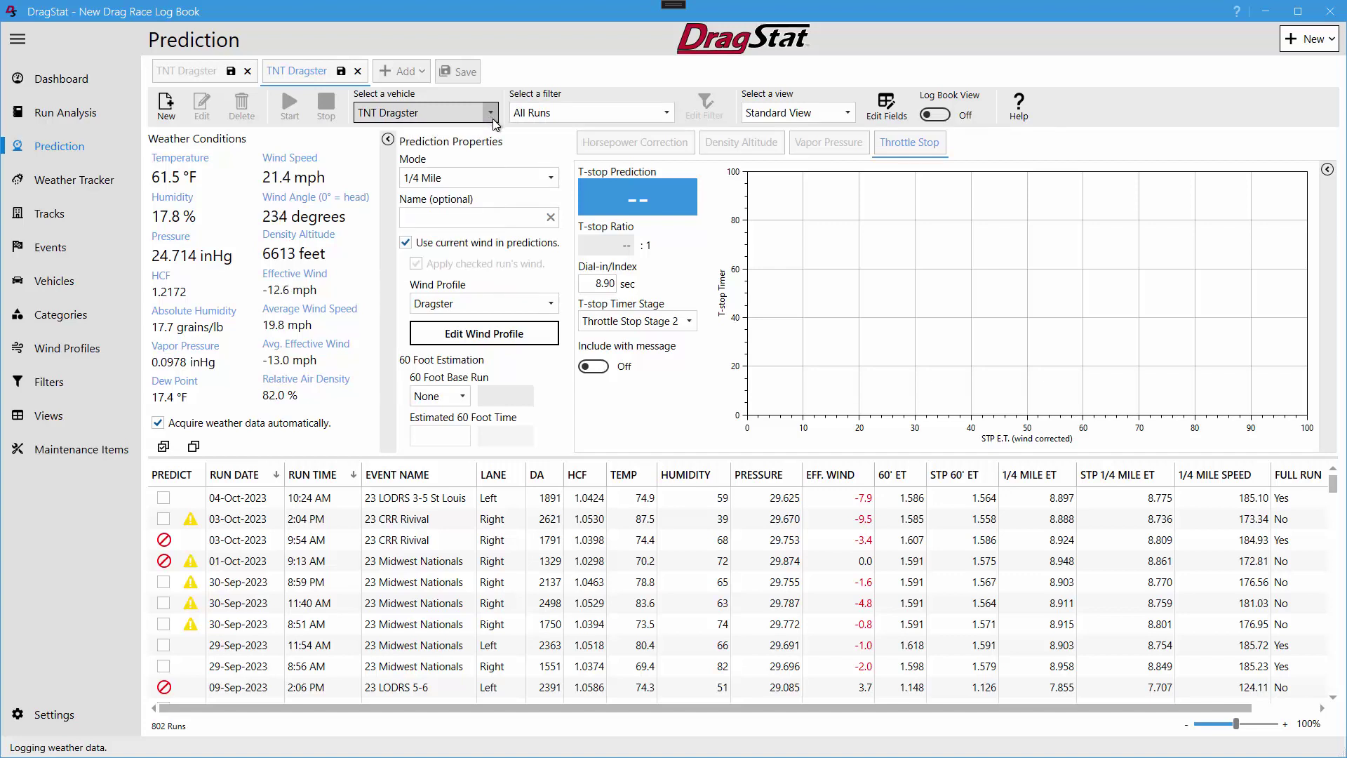
left_click(845, 115)
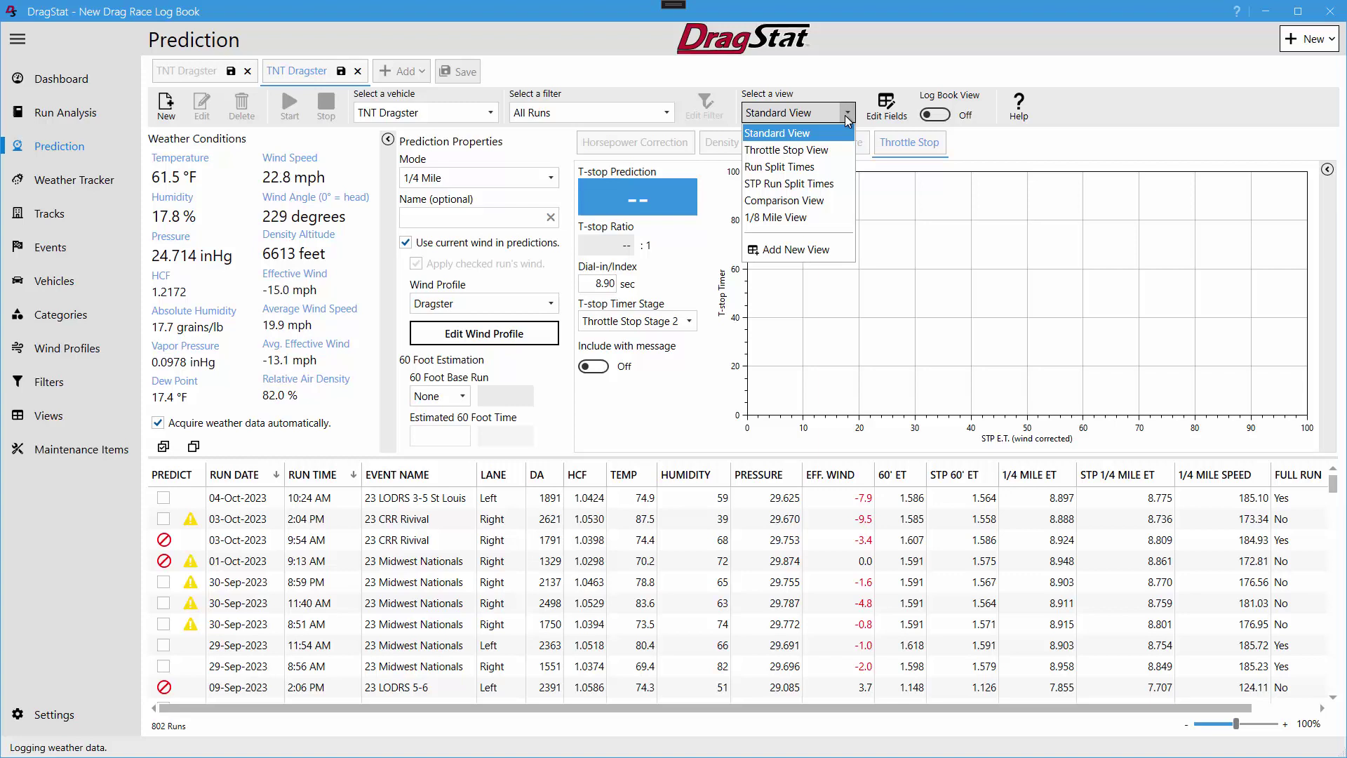
left_click(845, 115)
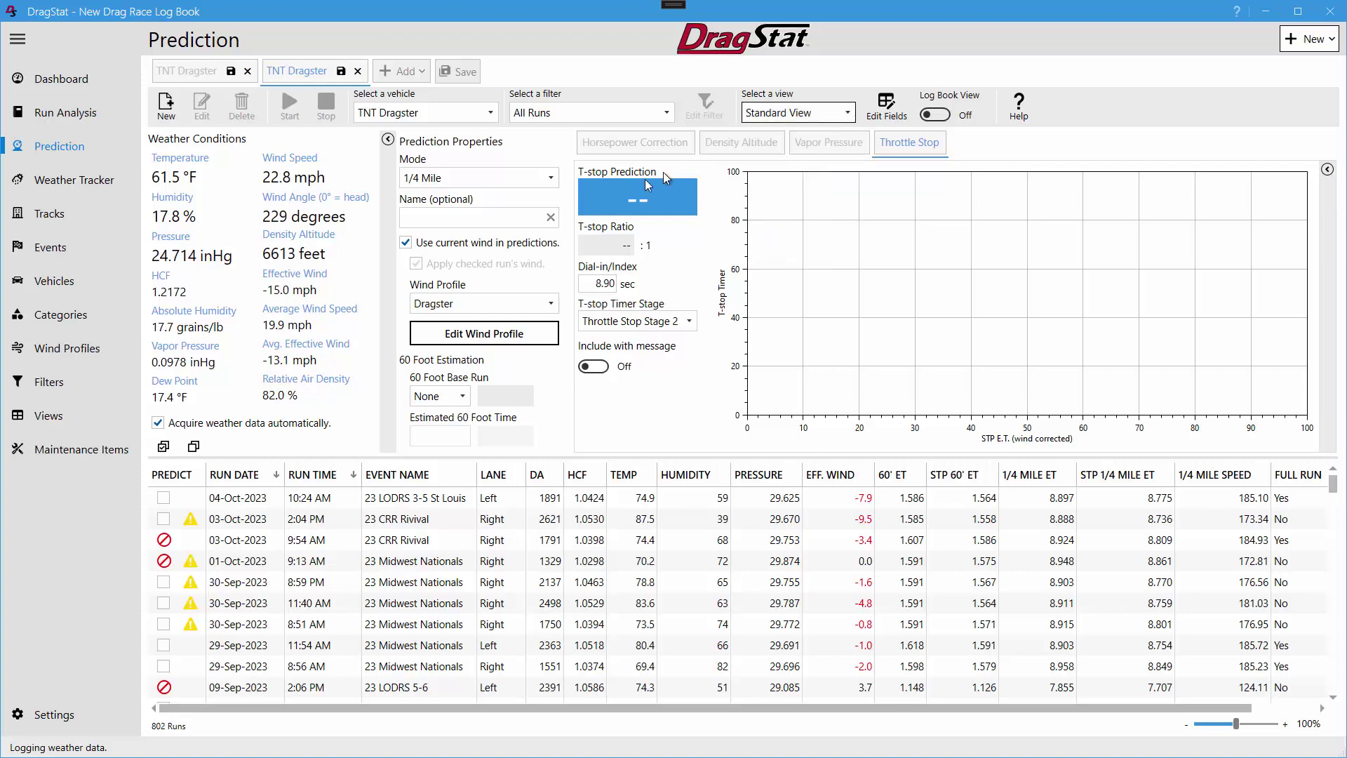
Name the new prediction "with wind" and set its vehicle to TNT Dragster NOS.
left_click(479, 217)
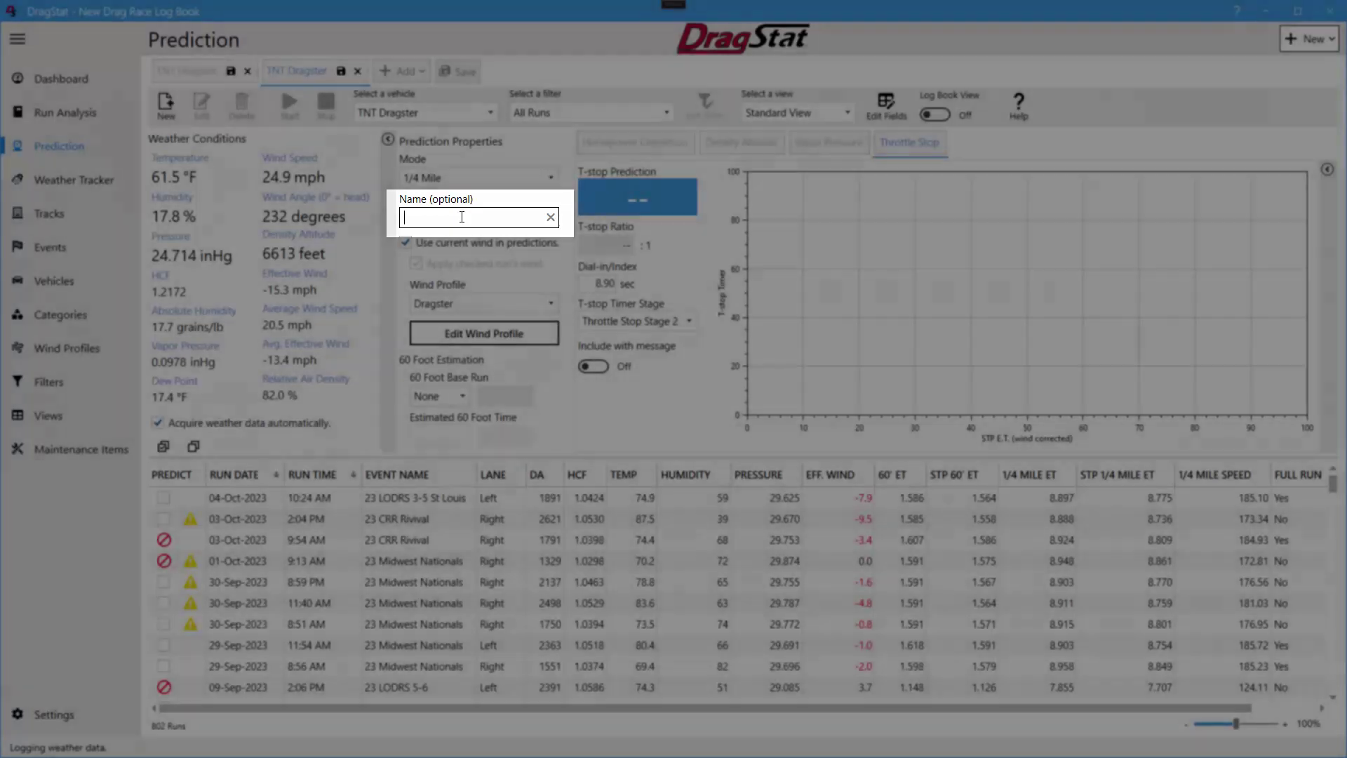
type("with wind")
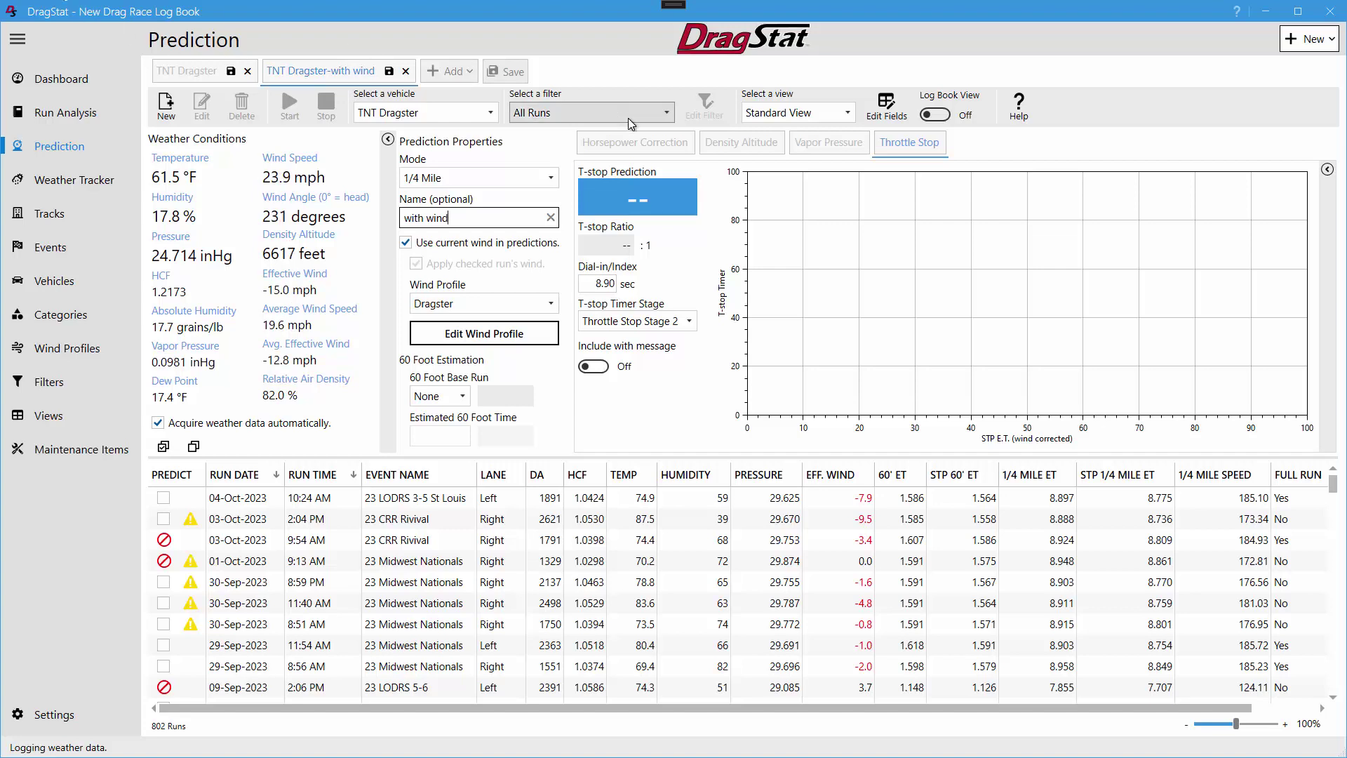
left_click(661, 113)
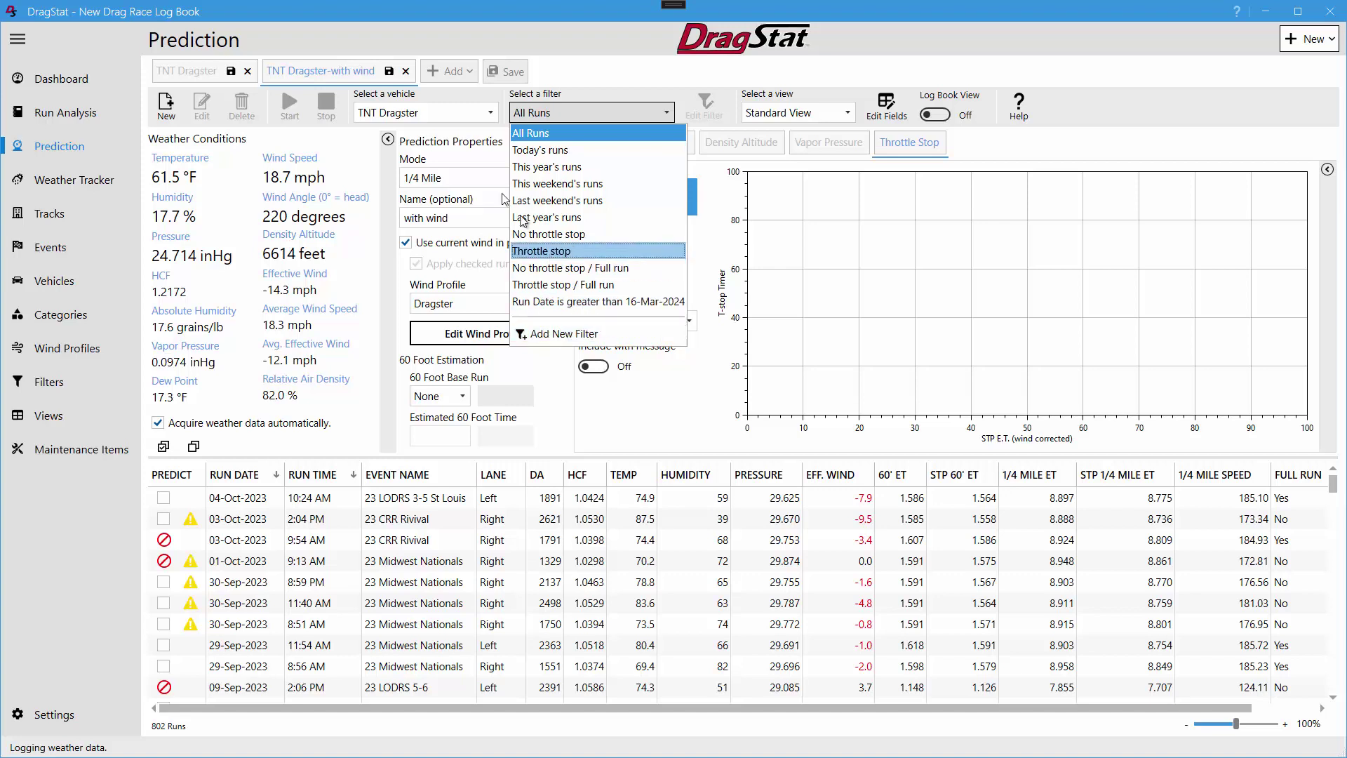
left_click(489, 118)
left_click(491, 114)
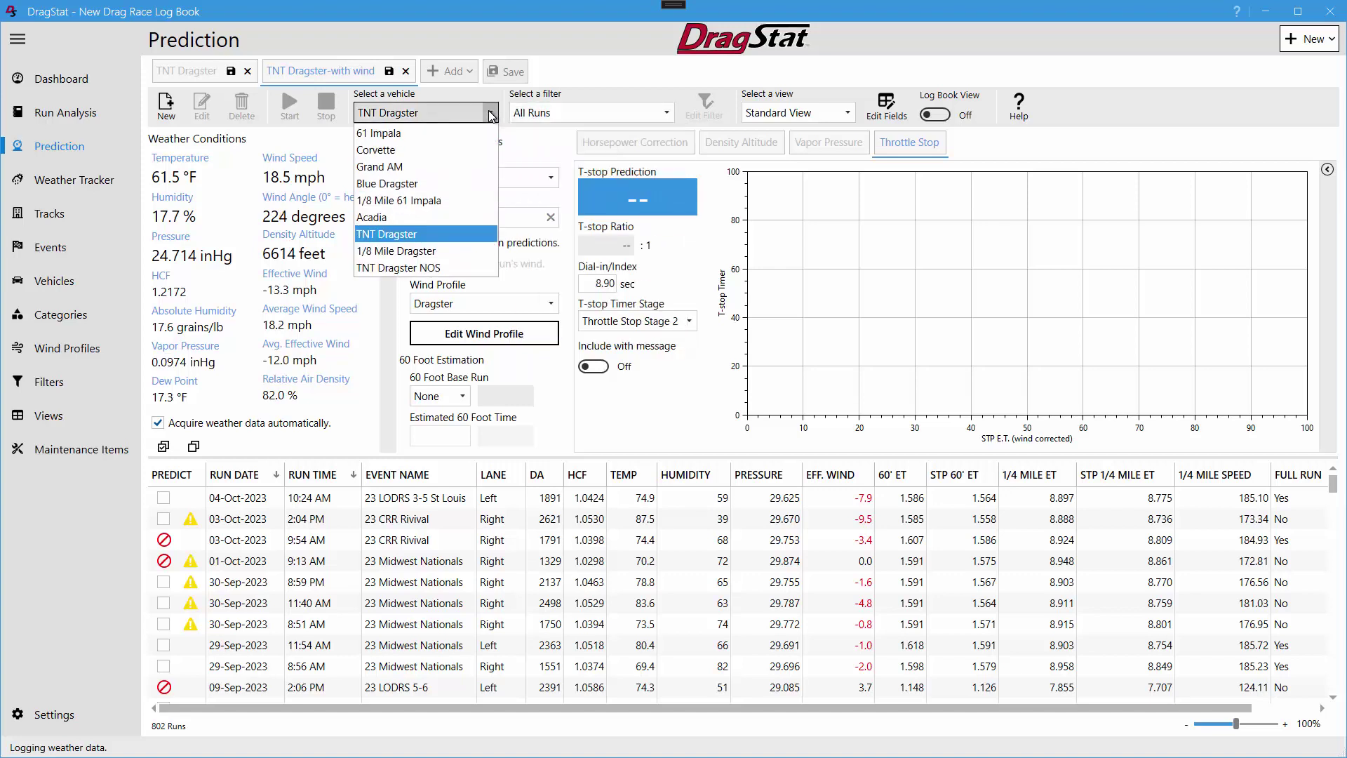
left_click(432, 268)
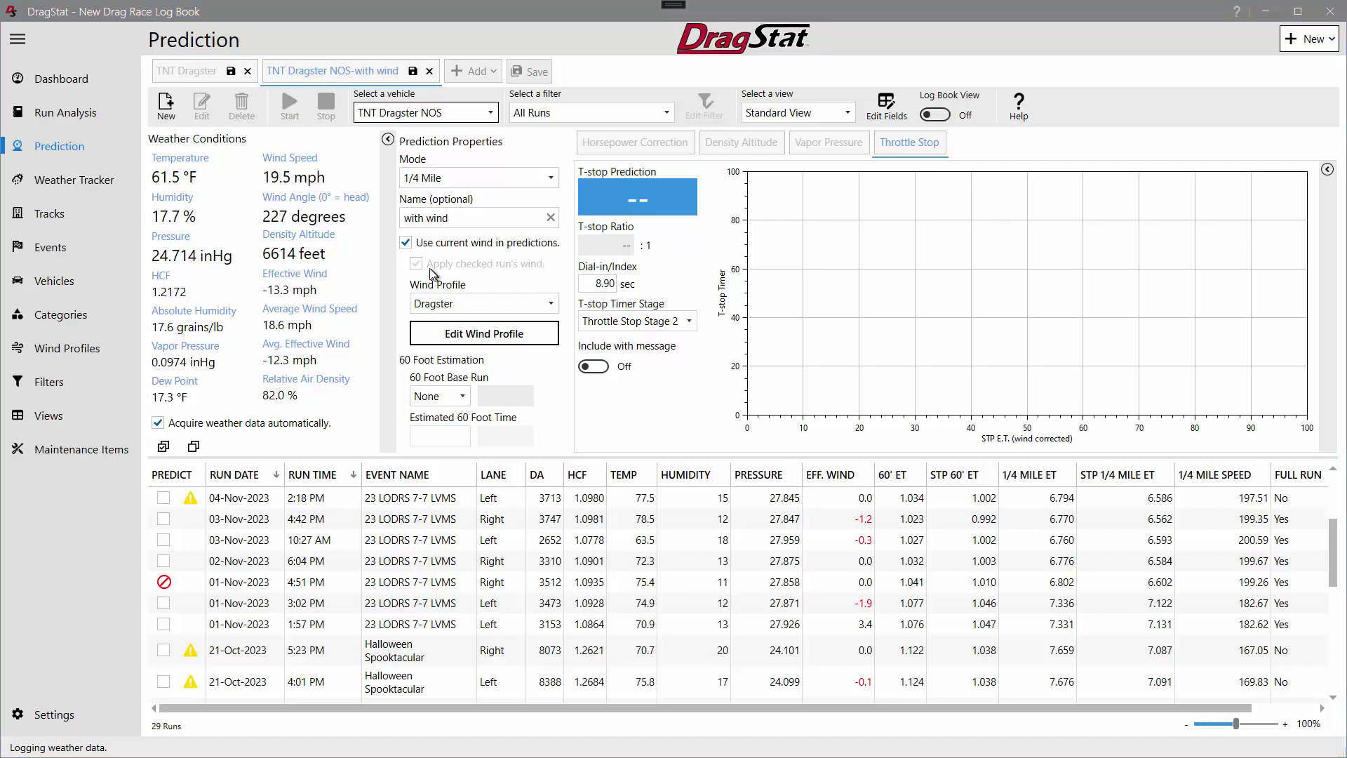
Include the 04-Nov-2023 2:18 PM run and both 03-Nov-2023 runs in the prediction, using the Horsepower Correction method.
left_click(204, 498)
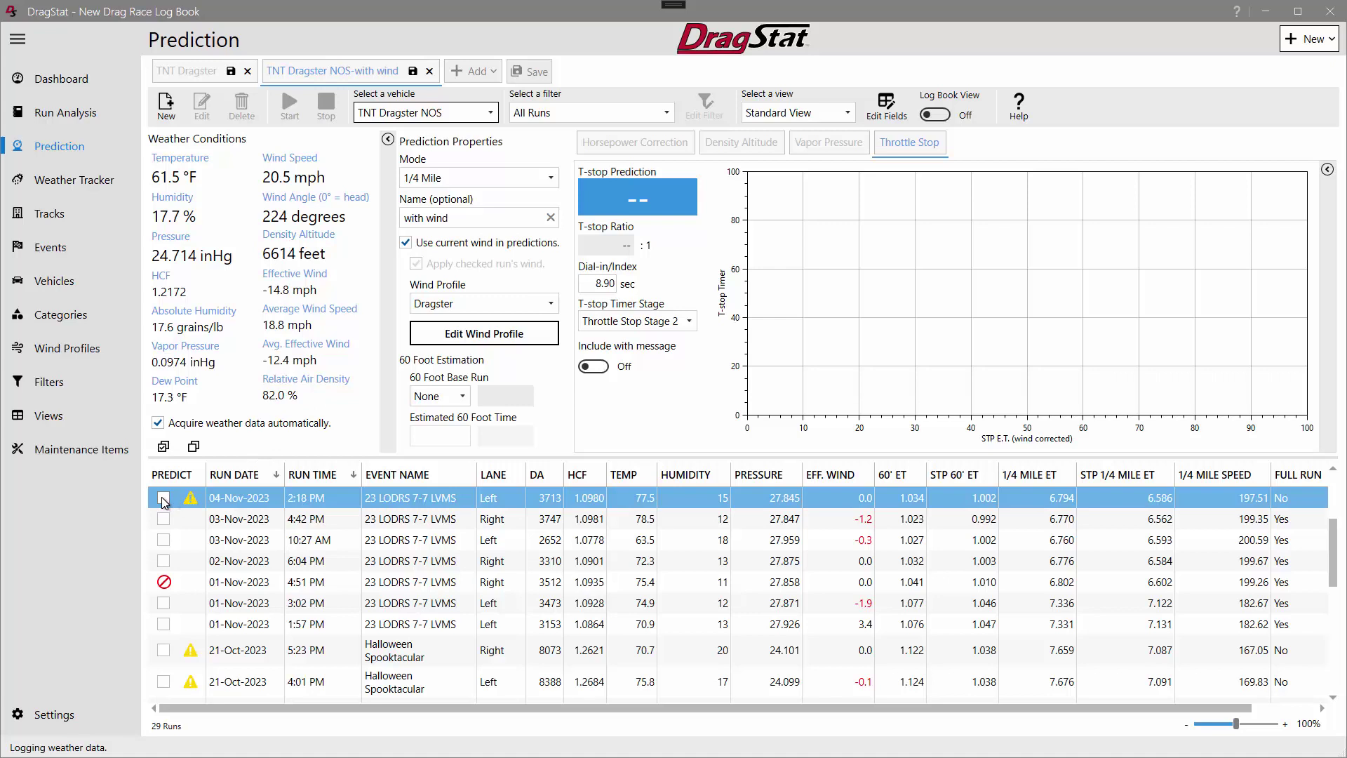
left_click(164, 499)
left_click(164, 520)
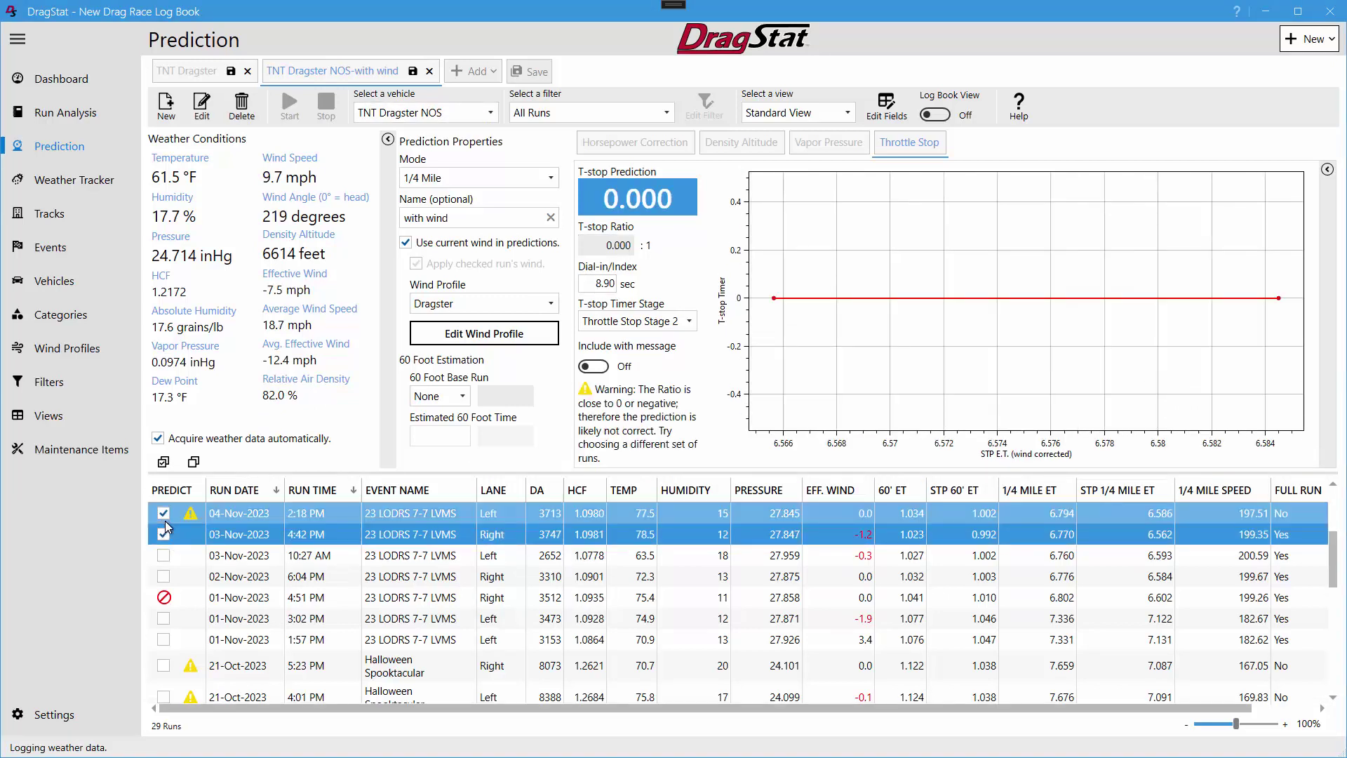
left_click(649, 149)
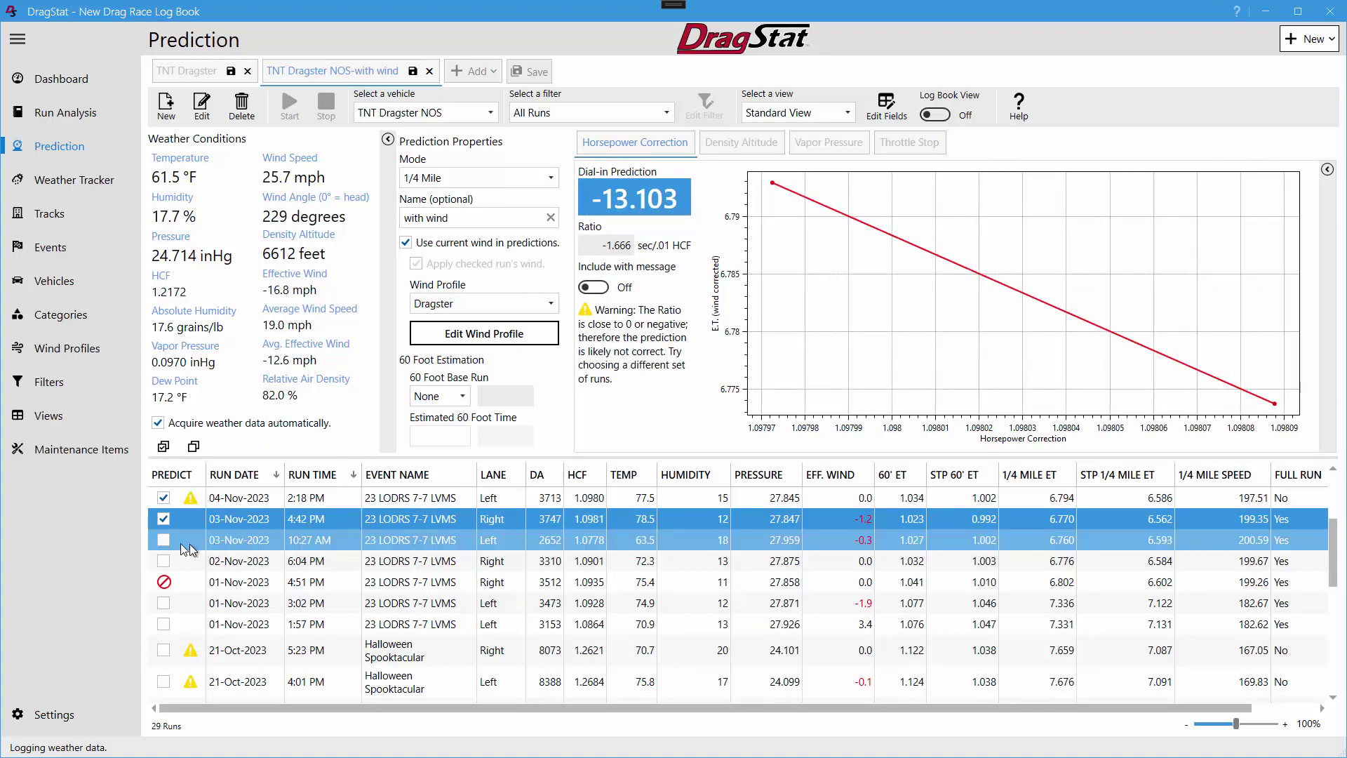
left_click(163, 540)
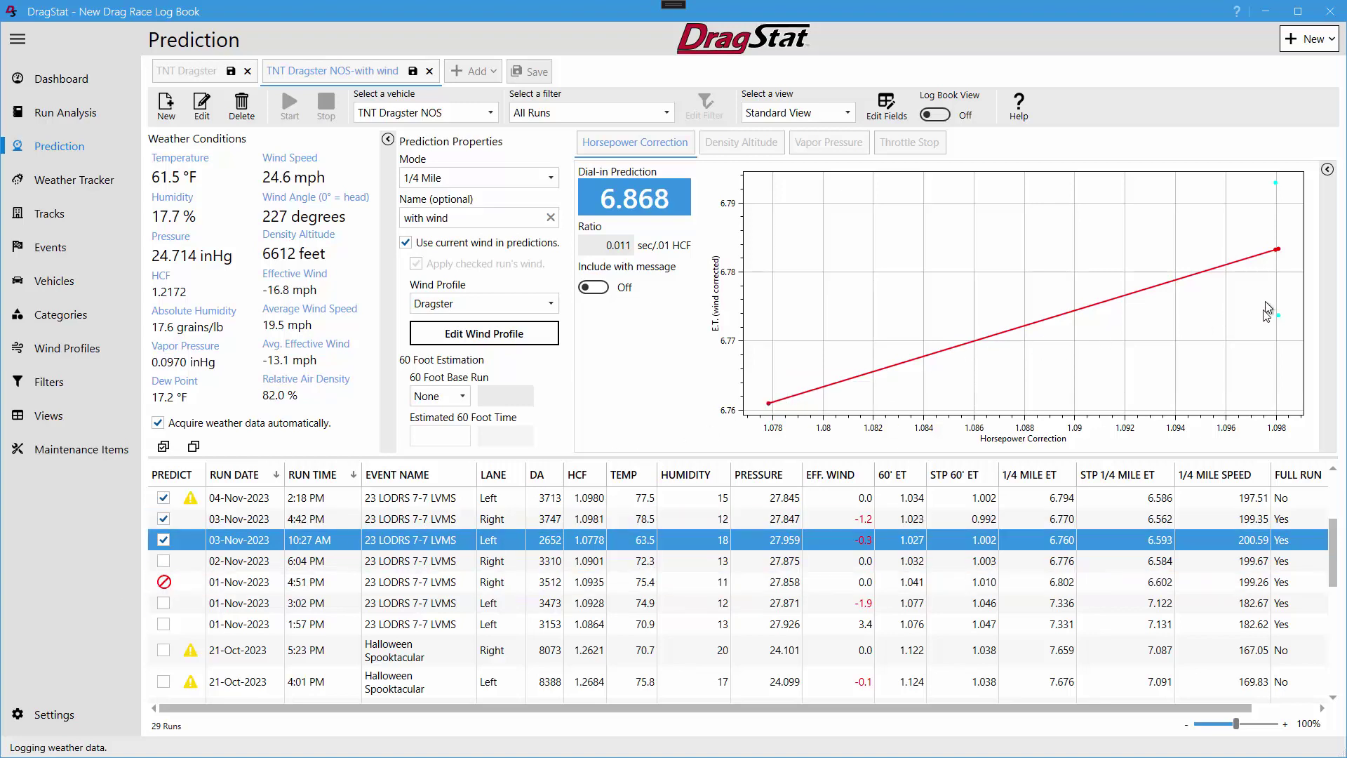
Exclude the 03-Nov-2023 4:42 PM run located from its outlying chart point, and clear the entire run selection.
left_click(1279, 316)
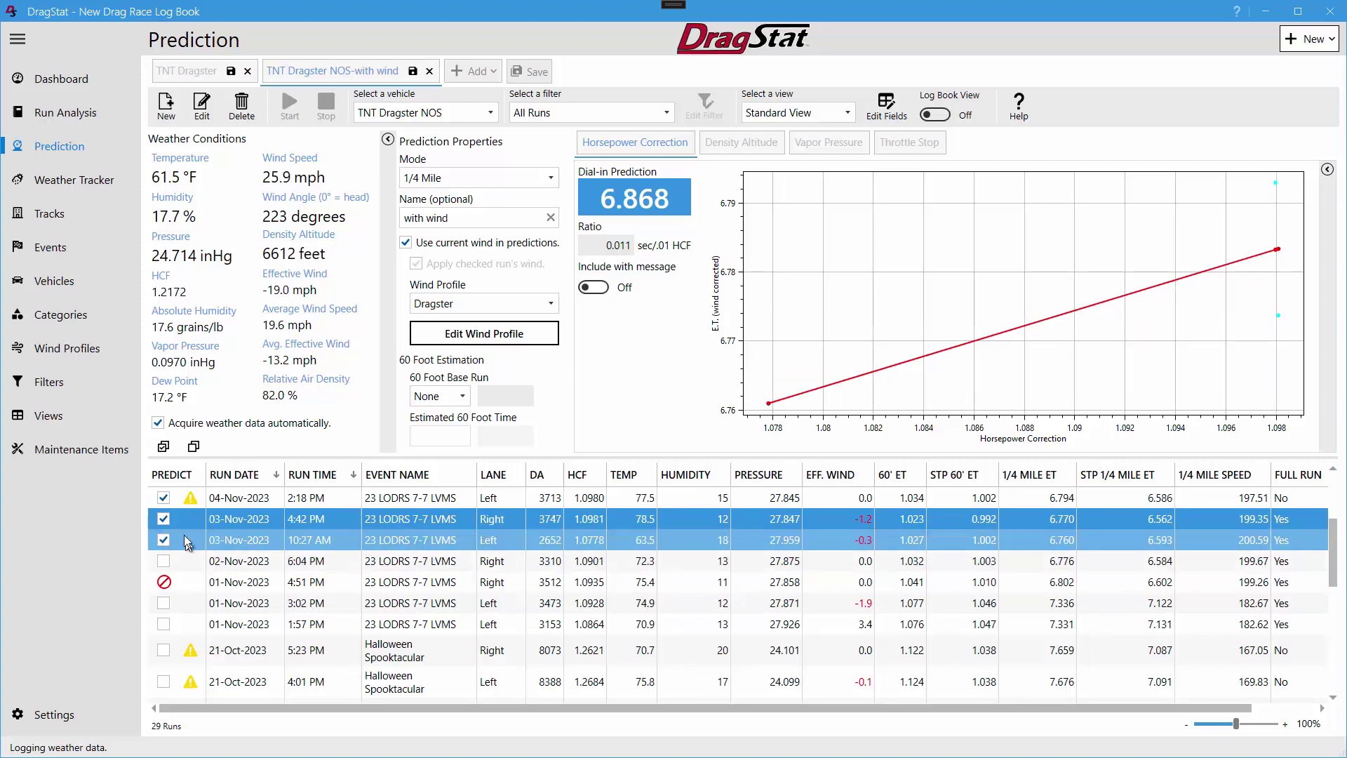
left_click(165, 519)
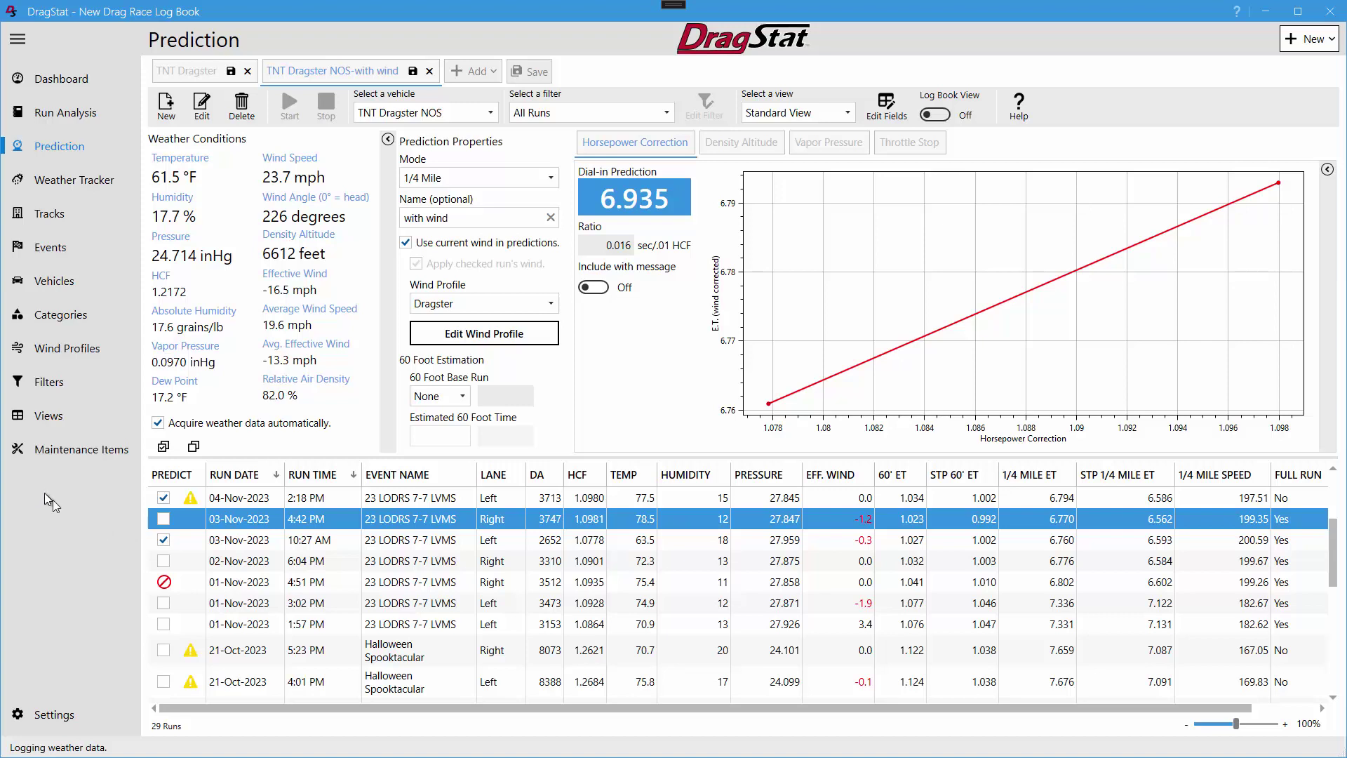
left_click(163, 447)
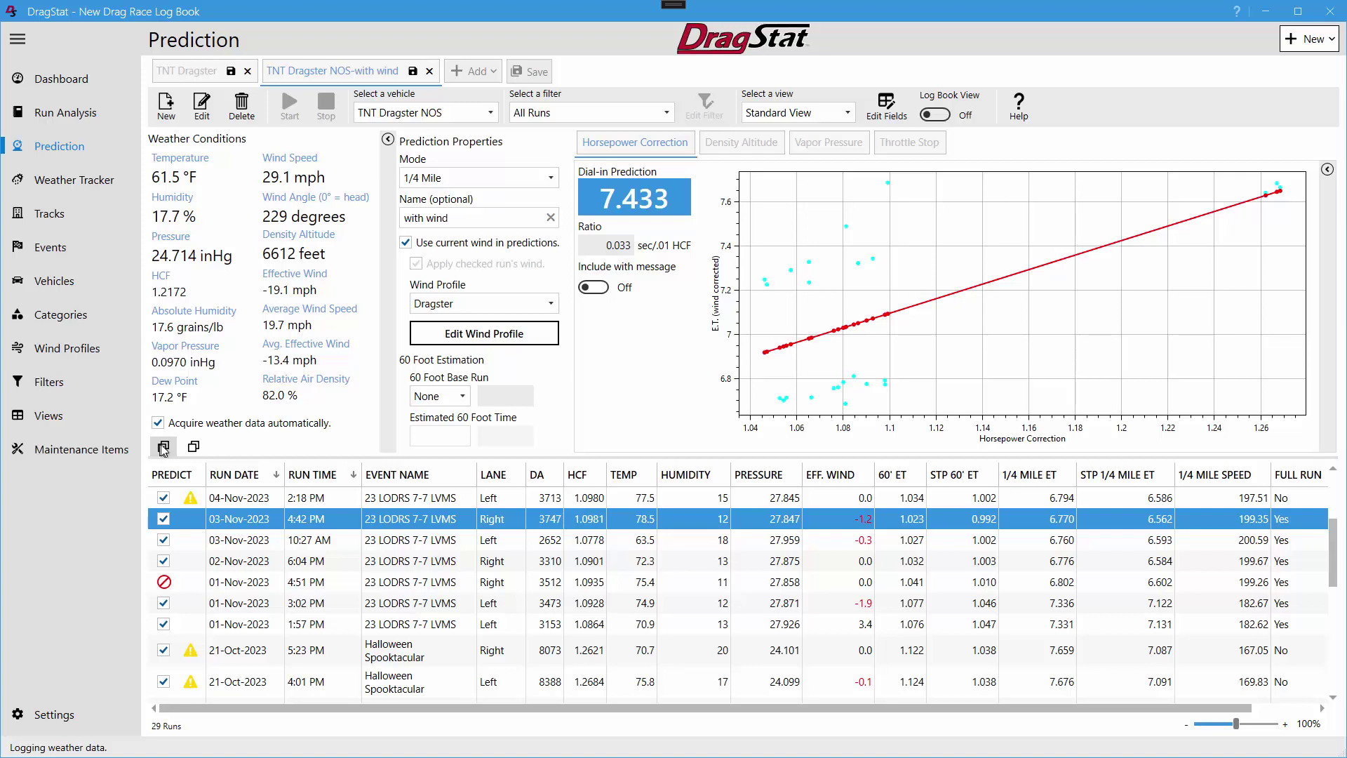
left_click(194, 447)
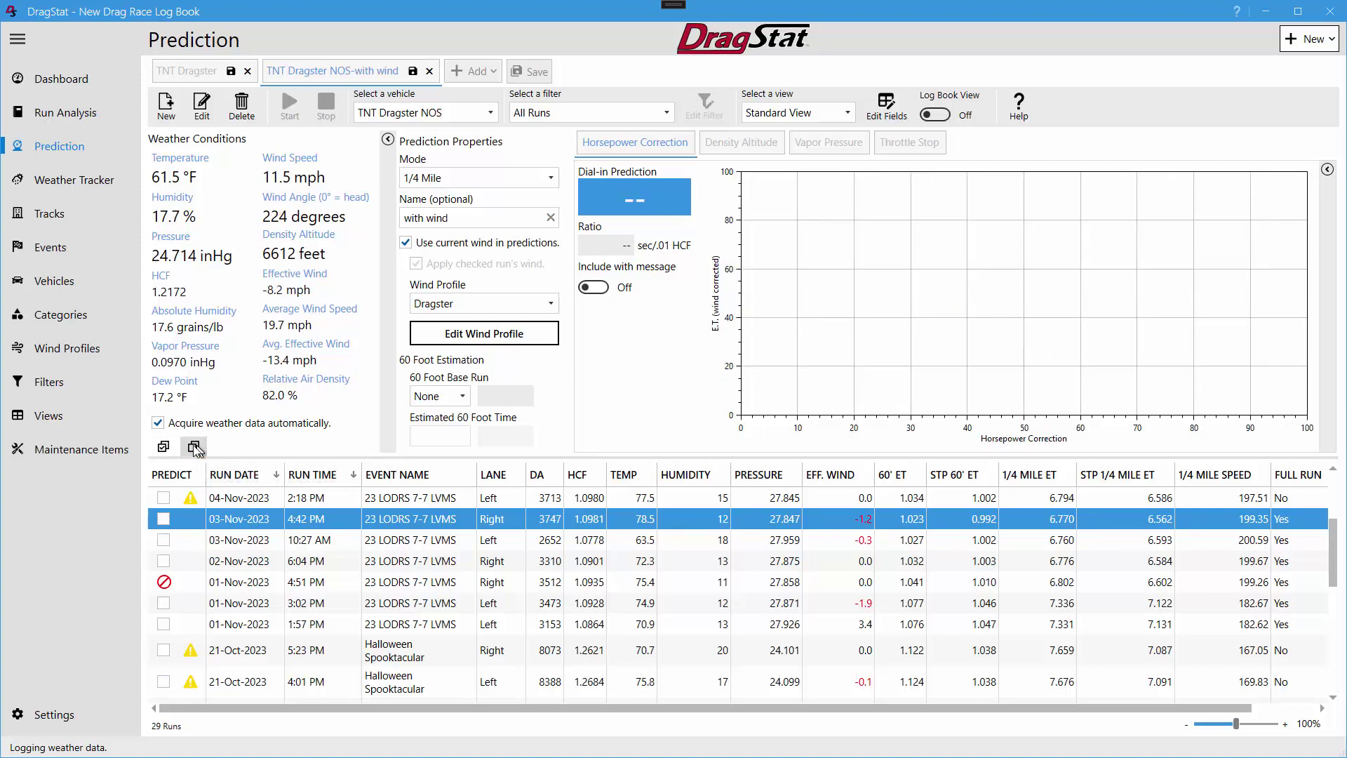
Include the 04-Nov-2023 2:18 PM, both 03-Nov-2023 and the 02-Nov-2023 6:04 PM runs, and show the Density Altitude prediction.
left_click(164, 498)
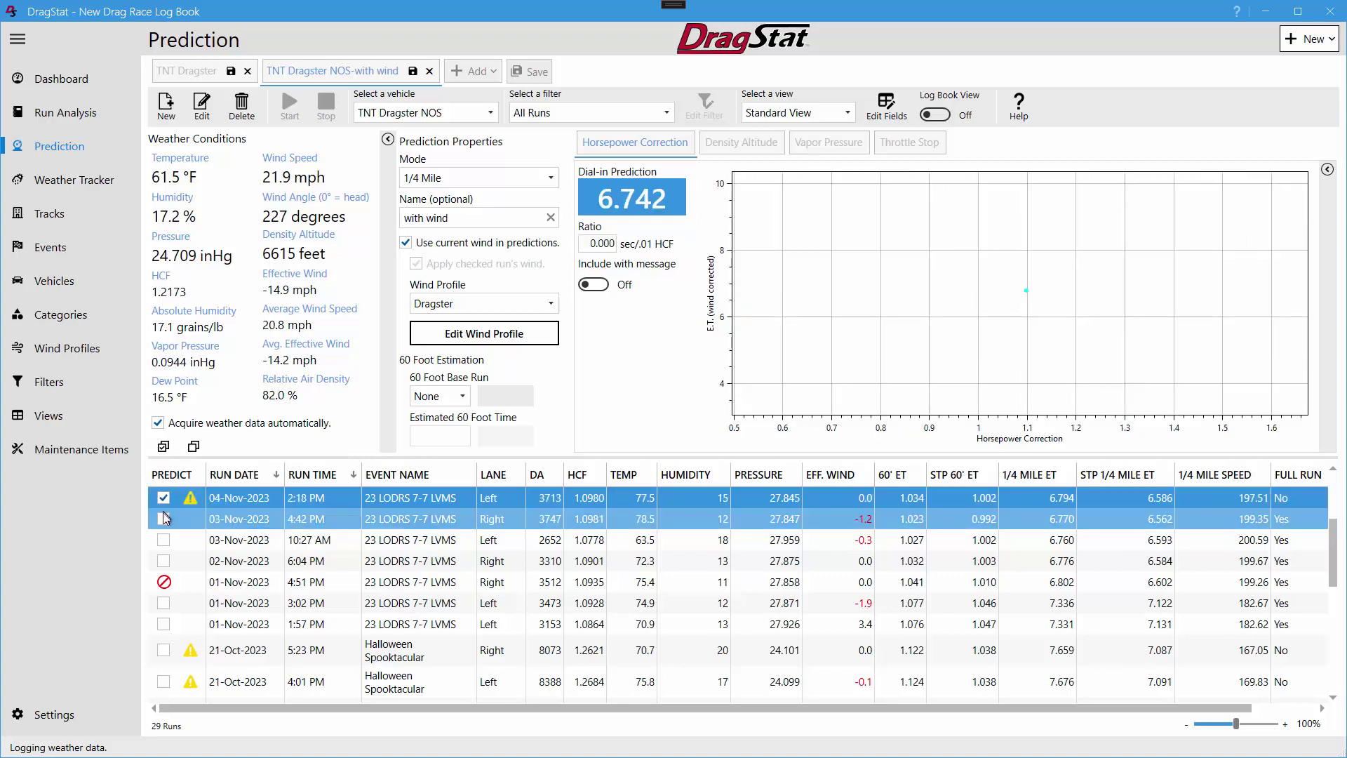
left_click(164, 519)
left_click(164, 540)
left_click(166, 561)
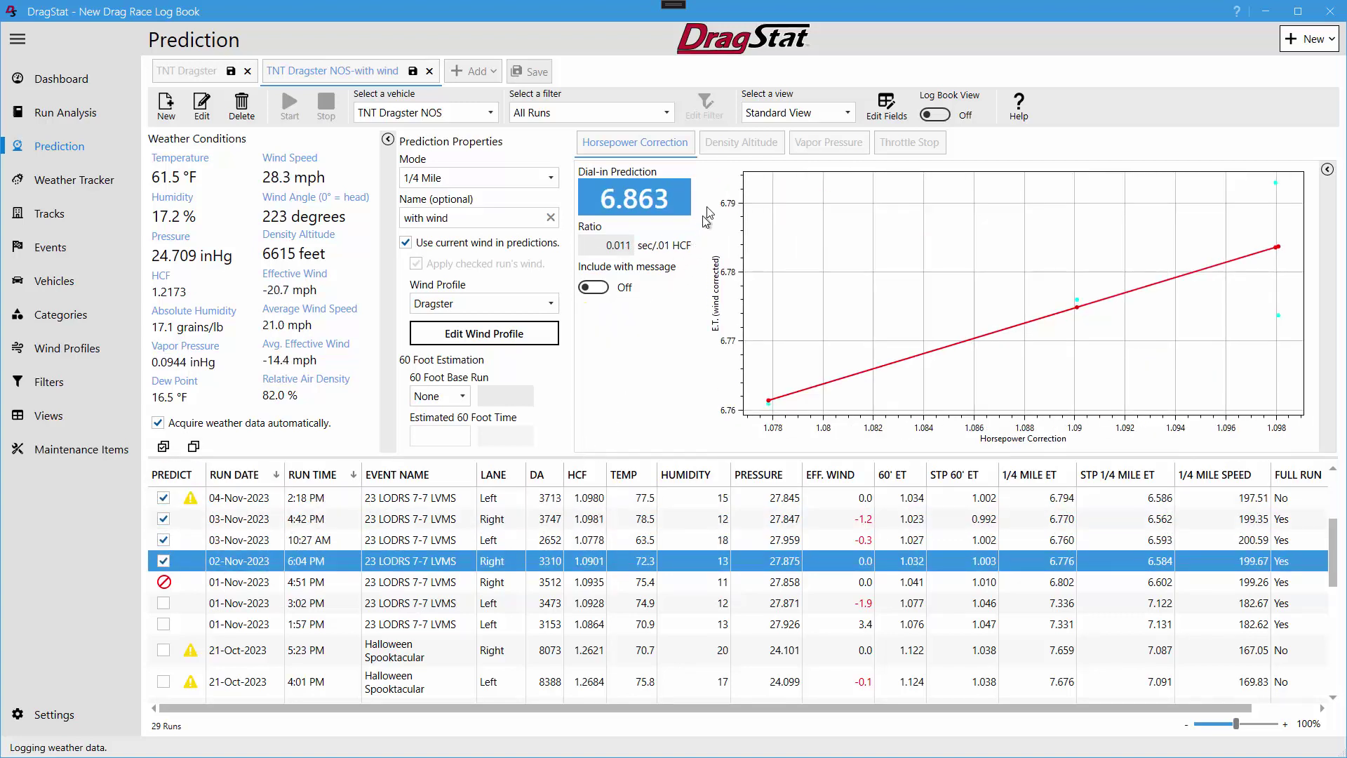
left_click(742, 149)
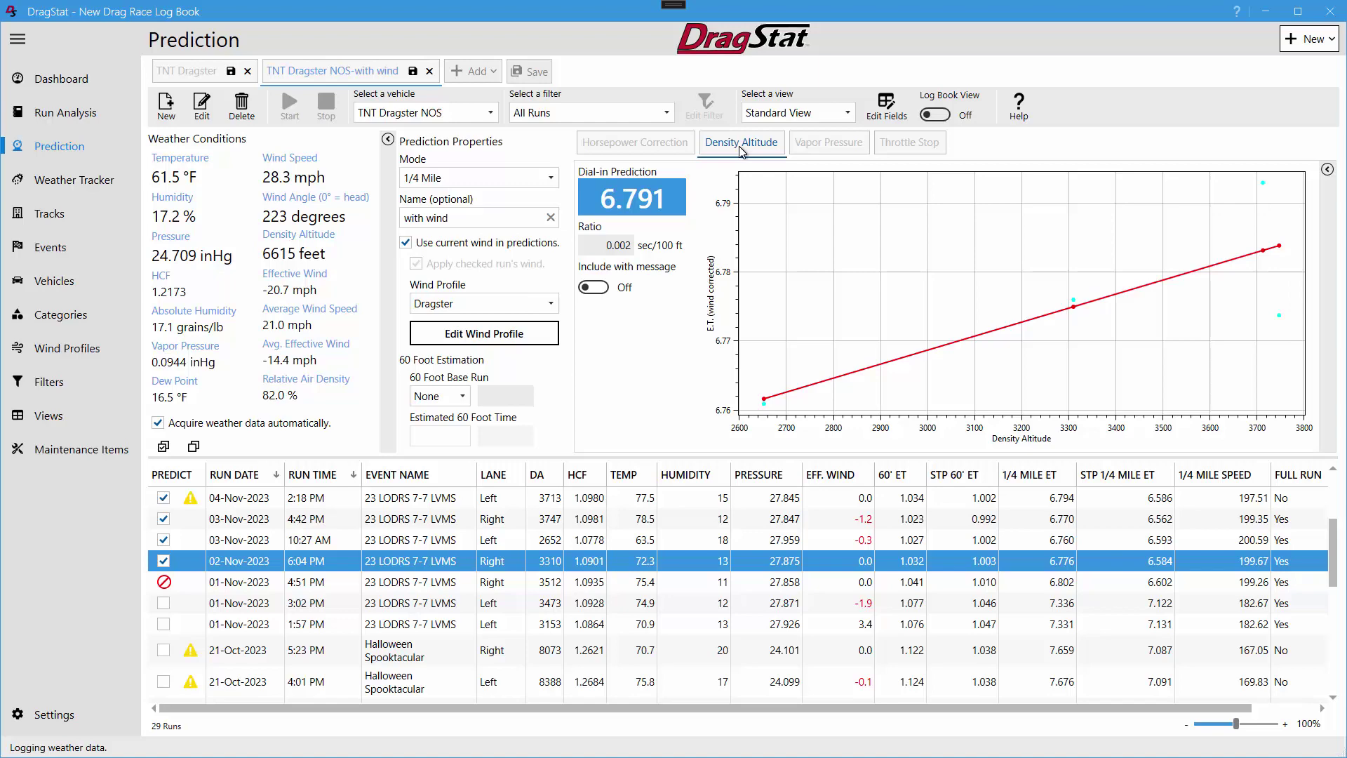
In the TNT Dragster prediction, exclude the outlying 29-Sep-2023 8:56 AM run and show the Horsepower Correction prediction.
left_click(198, 74)
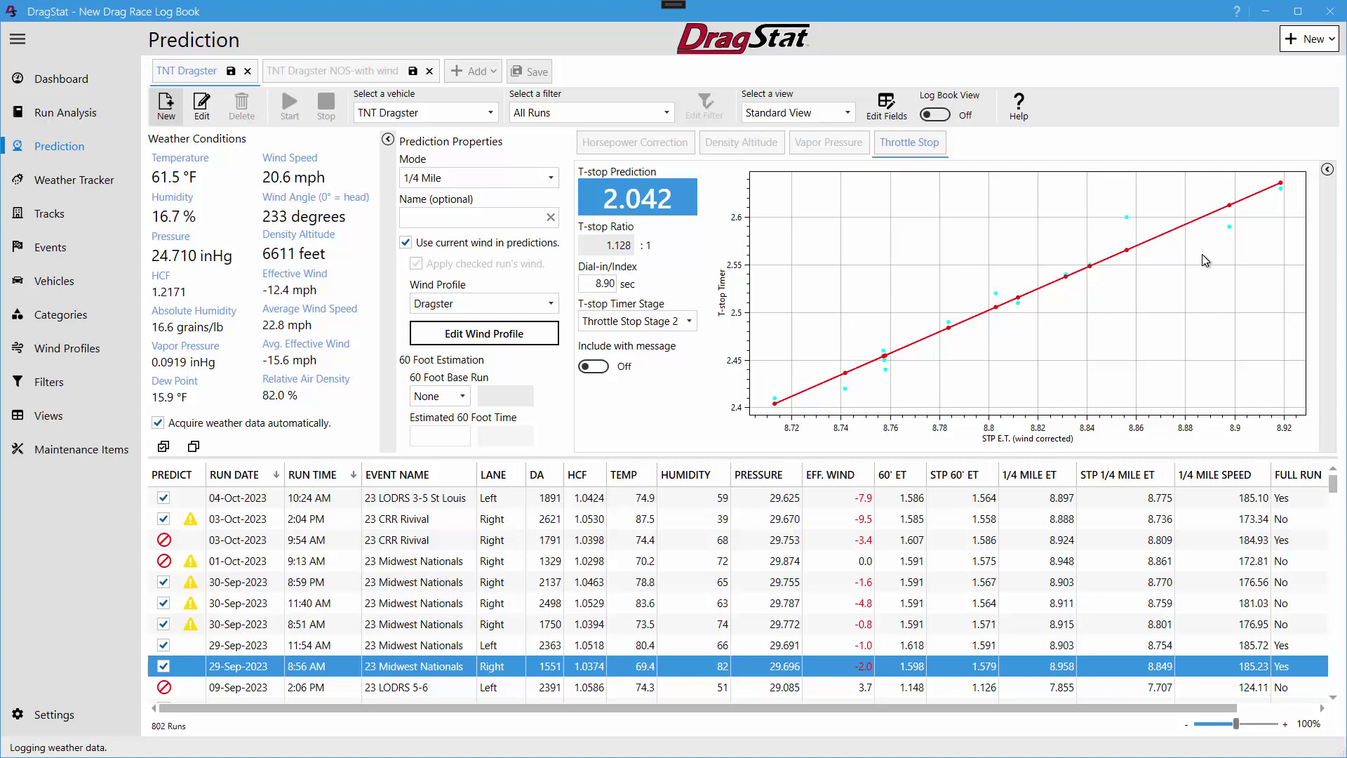
mouse_move(1132, 219)
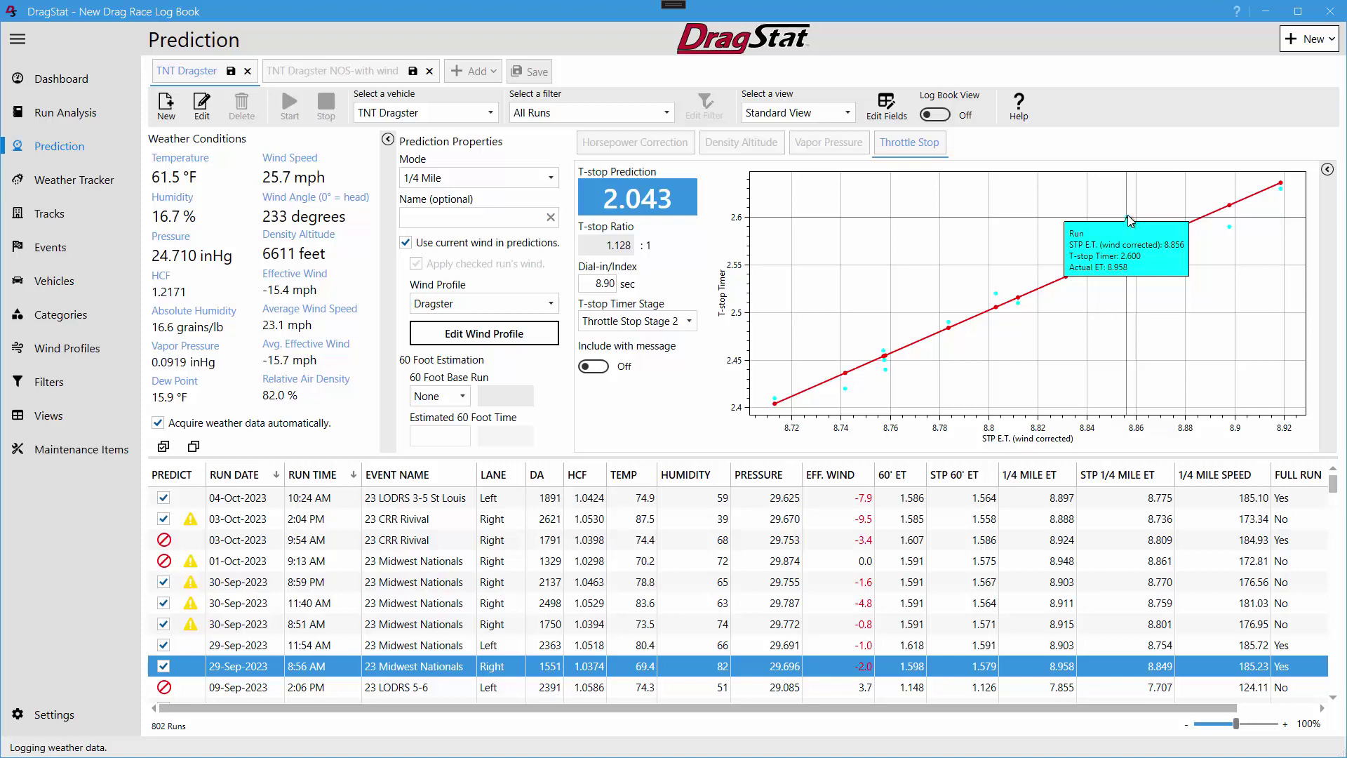
left_click(163, 667)
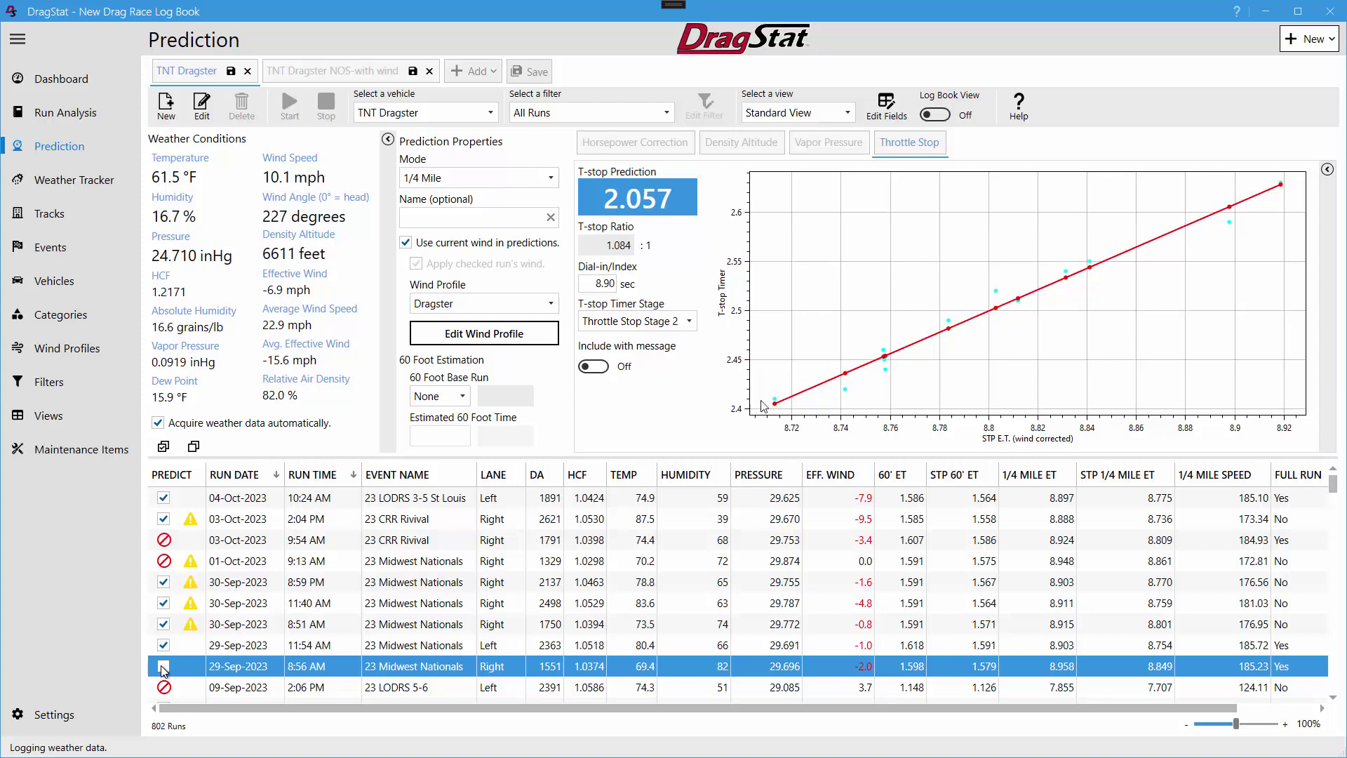
left_click(603, 283)
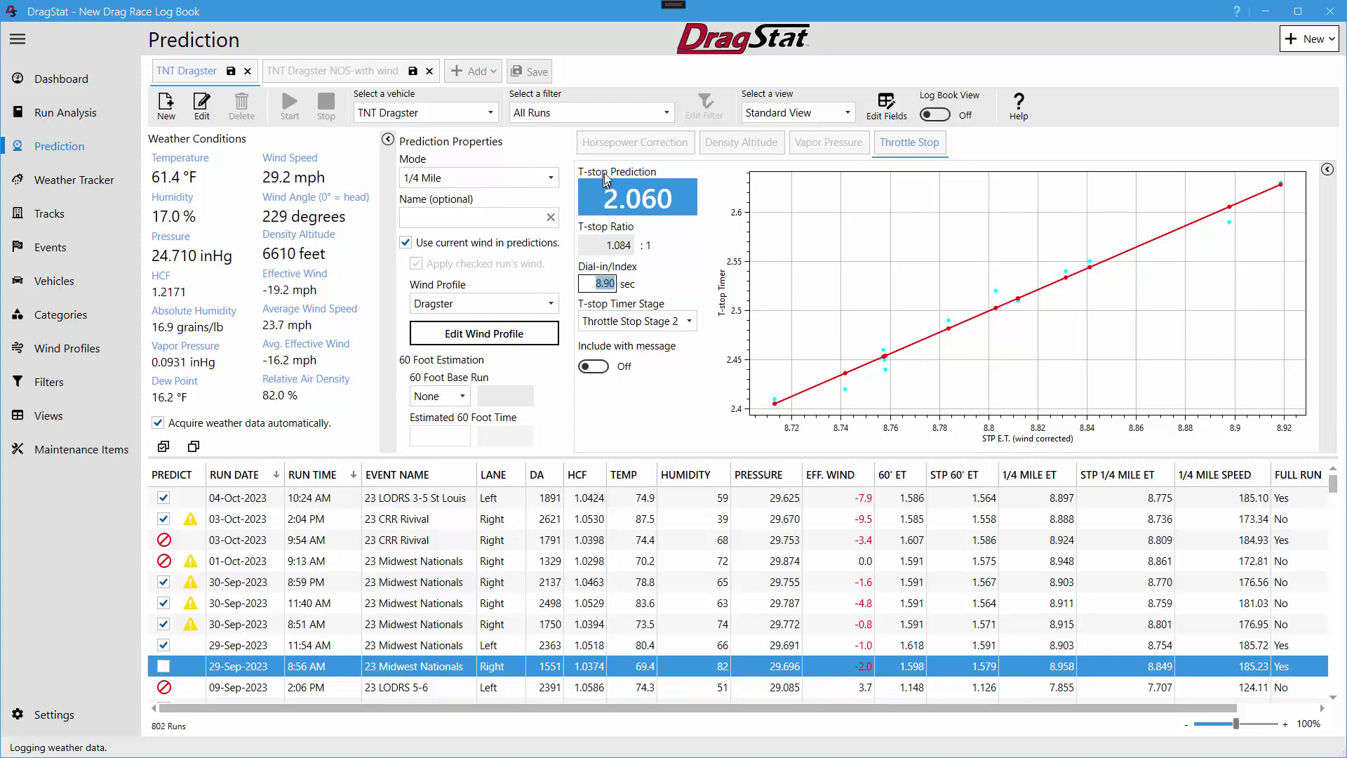
left_click(630, 142)
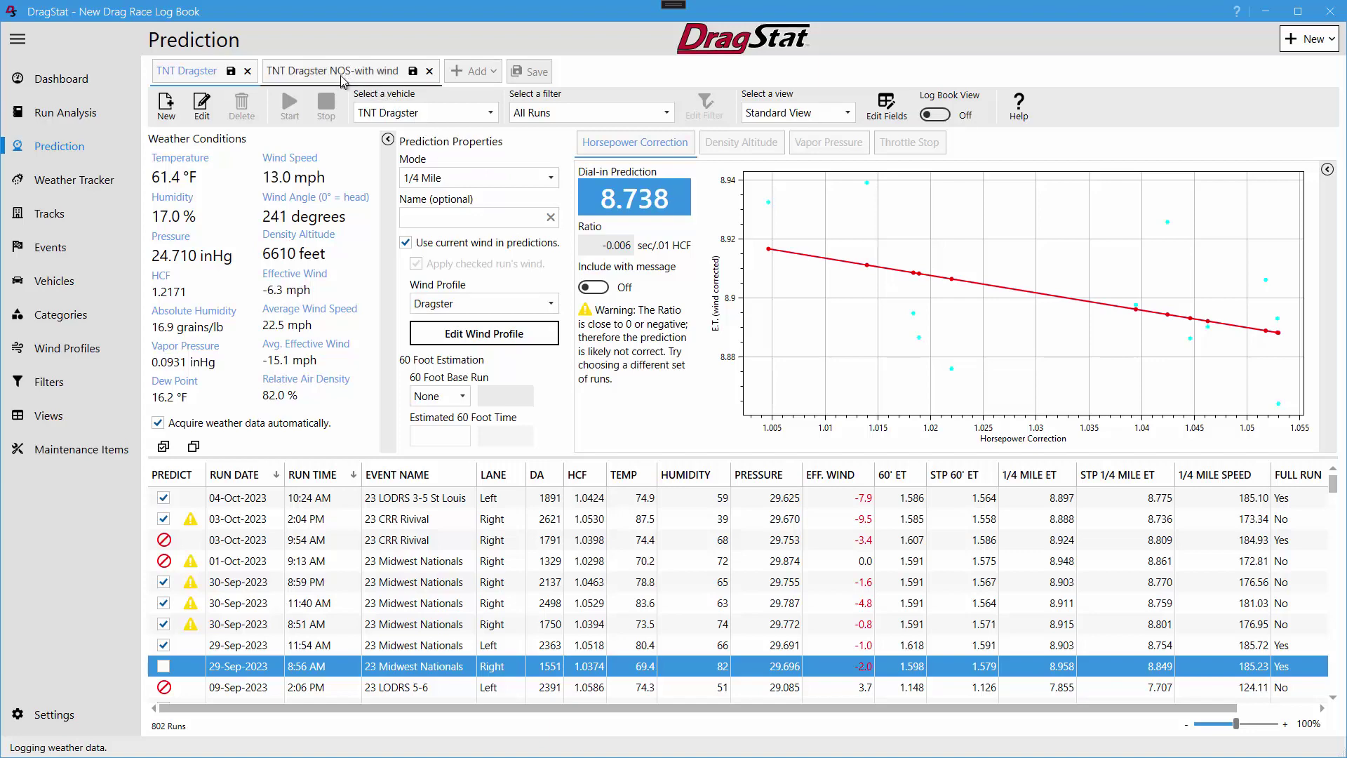
In the TNT Dragster NOS prediction, include only the 03-Nov-2023 4:42 PM run and set the Vapor Pressure ratio to 0.039.
left_click(342, 77)
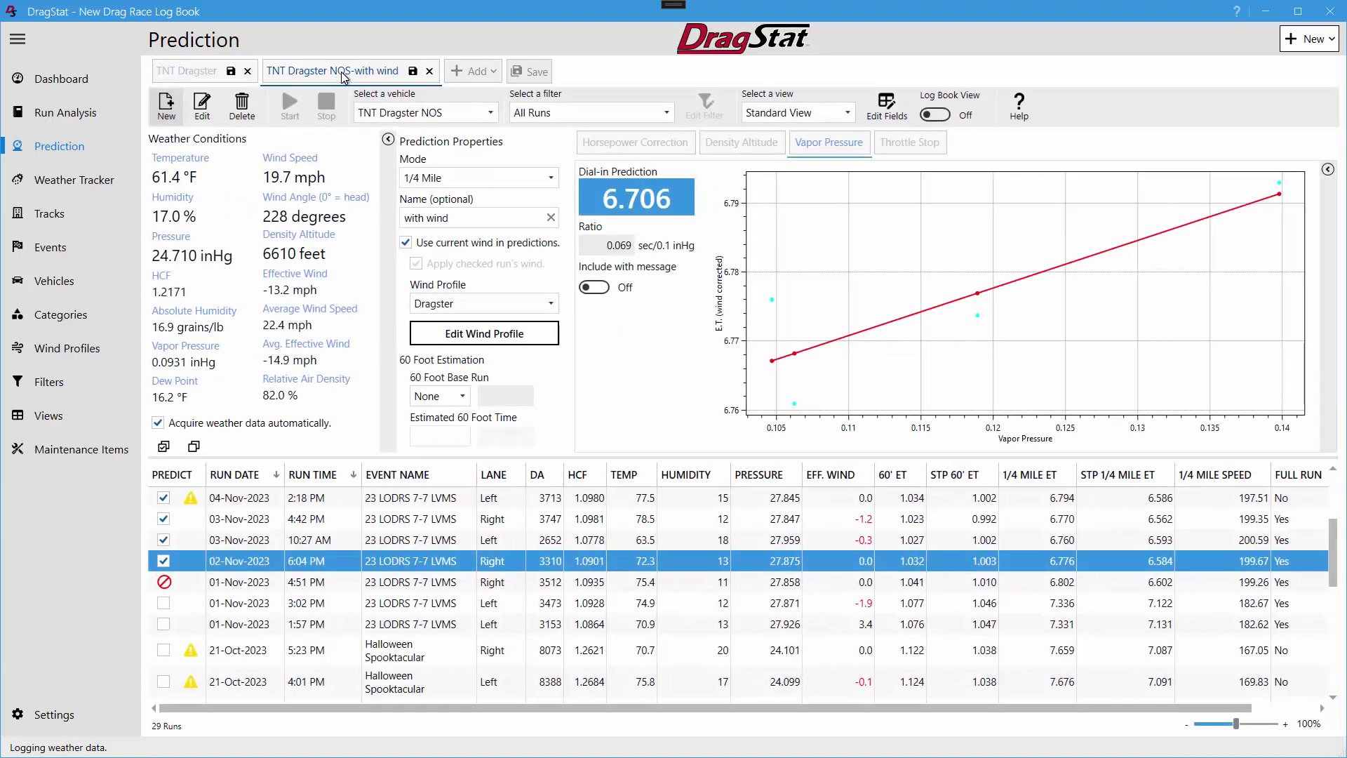
left_click(194, 447)
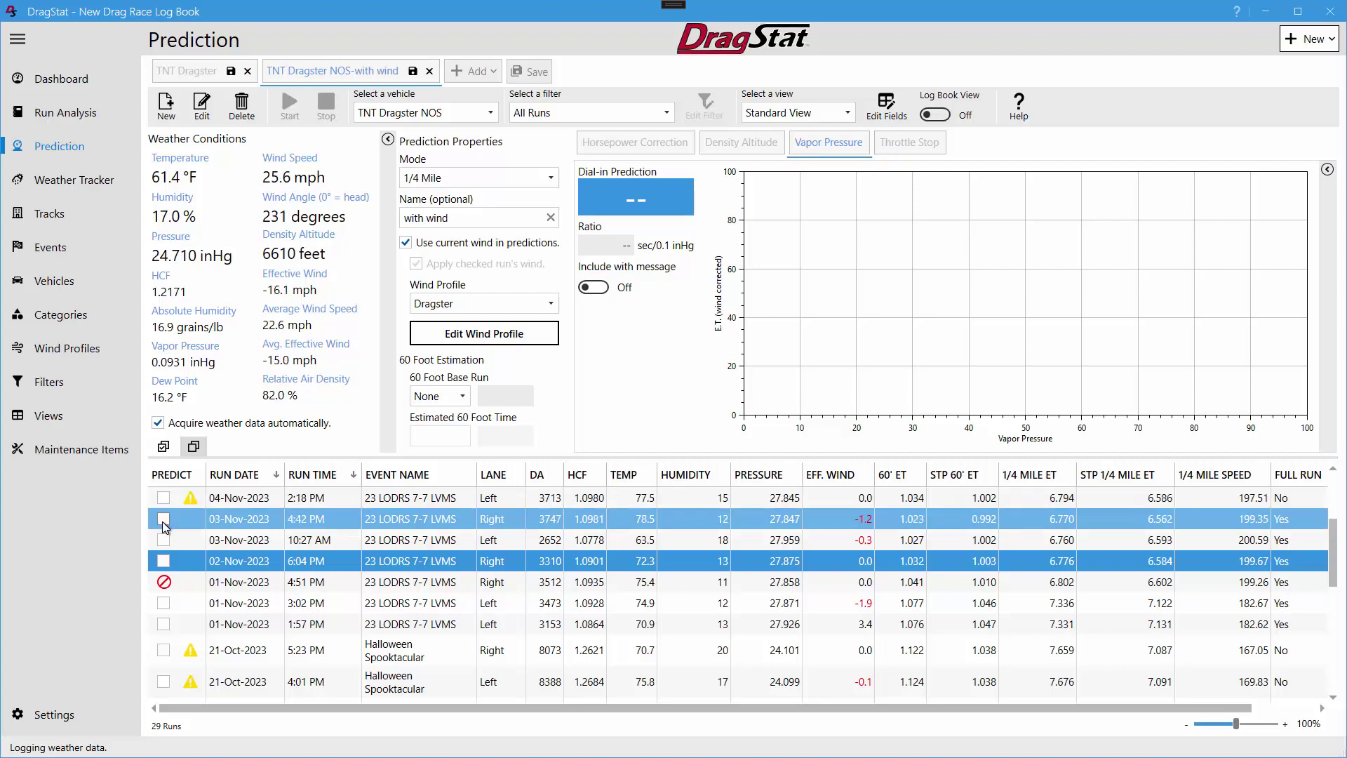
left_click(162, 521)
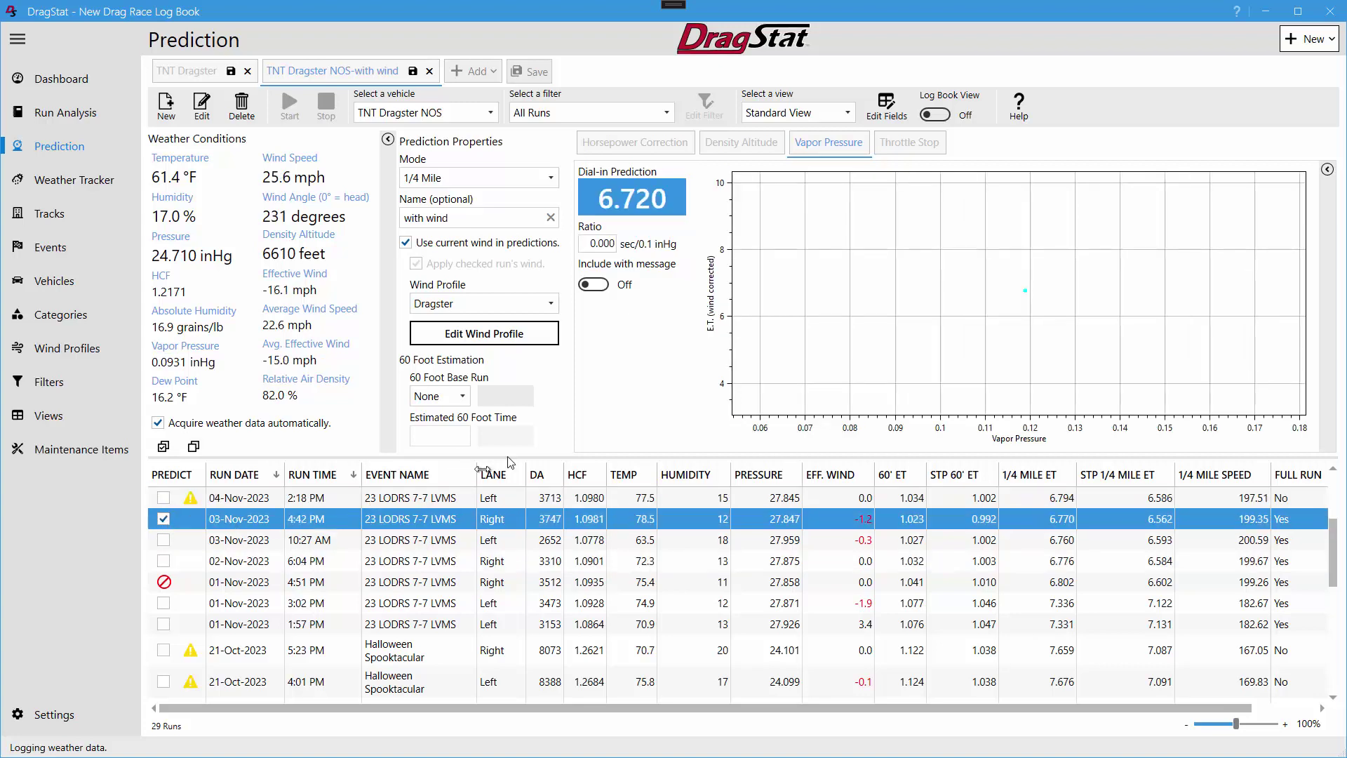
left_click_drag(588, 244, 647, 247)
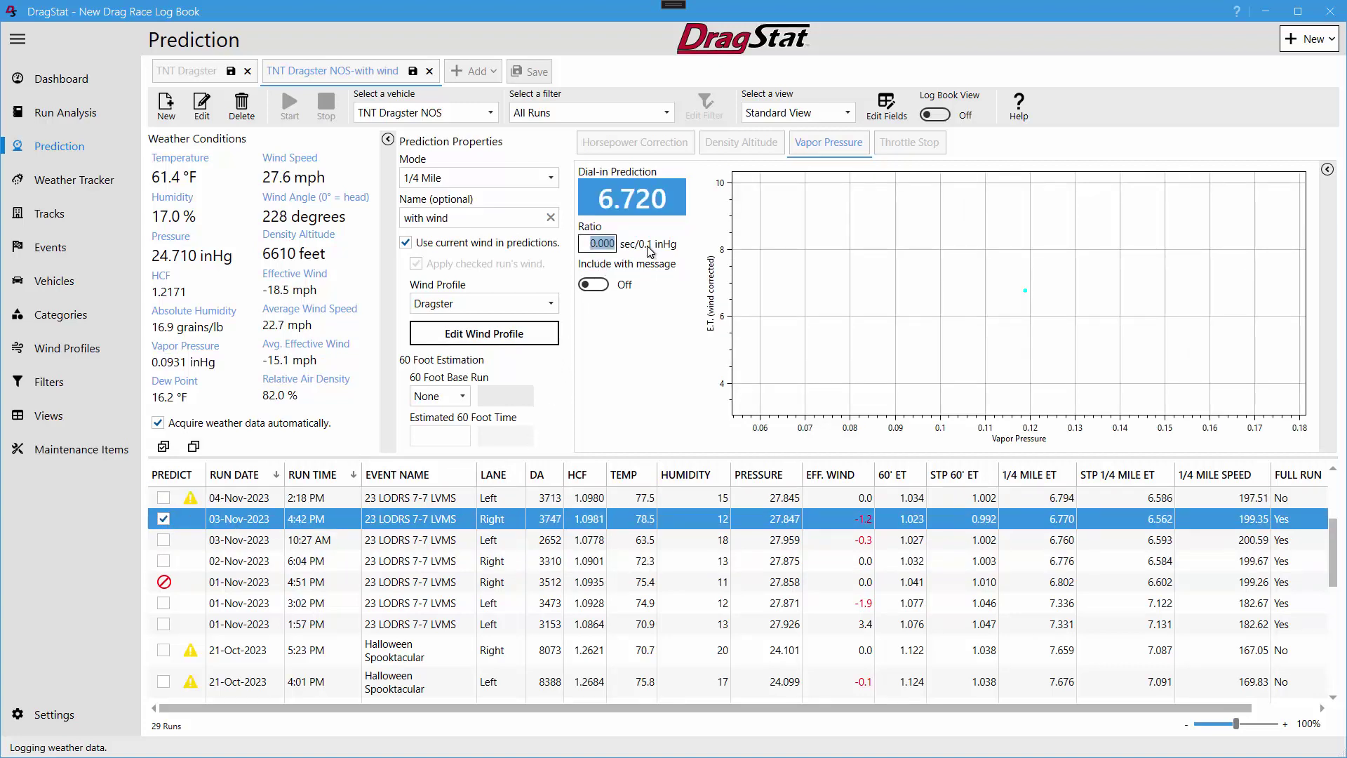
type("0.039")
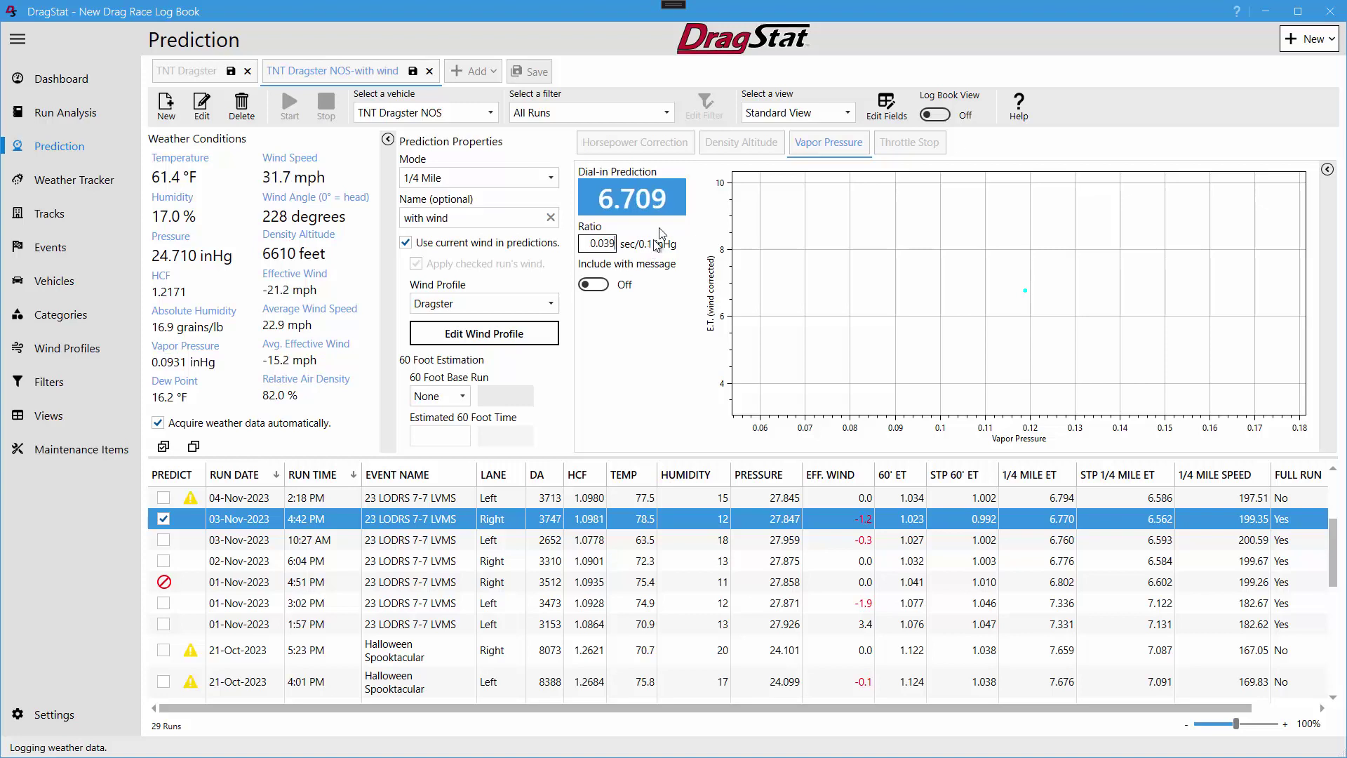
Set the ratio to 0.039 for the Horsepower Correction prediction and to 0.002 for the Density Altitude prediction.
left_click(649, 144)
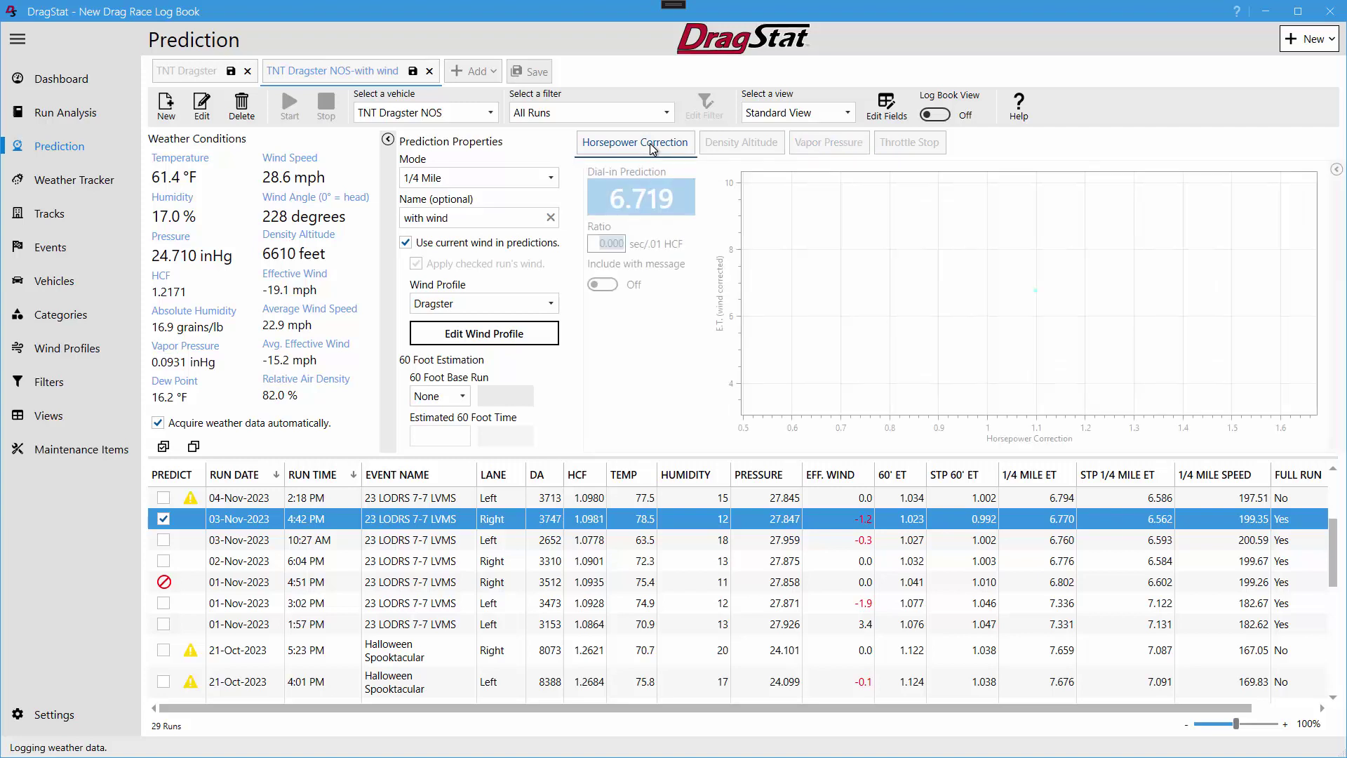
type("0.039")
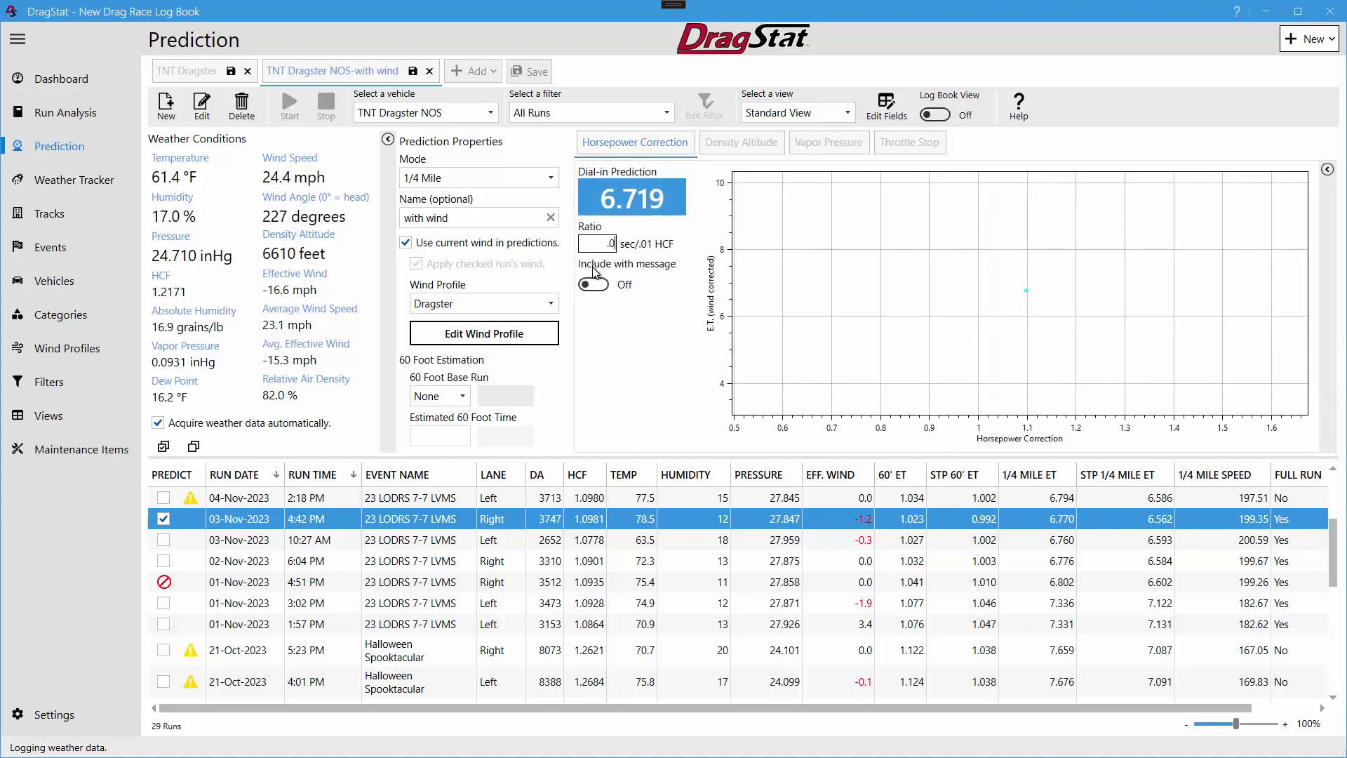
left_click(737, 147)
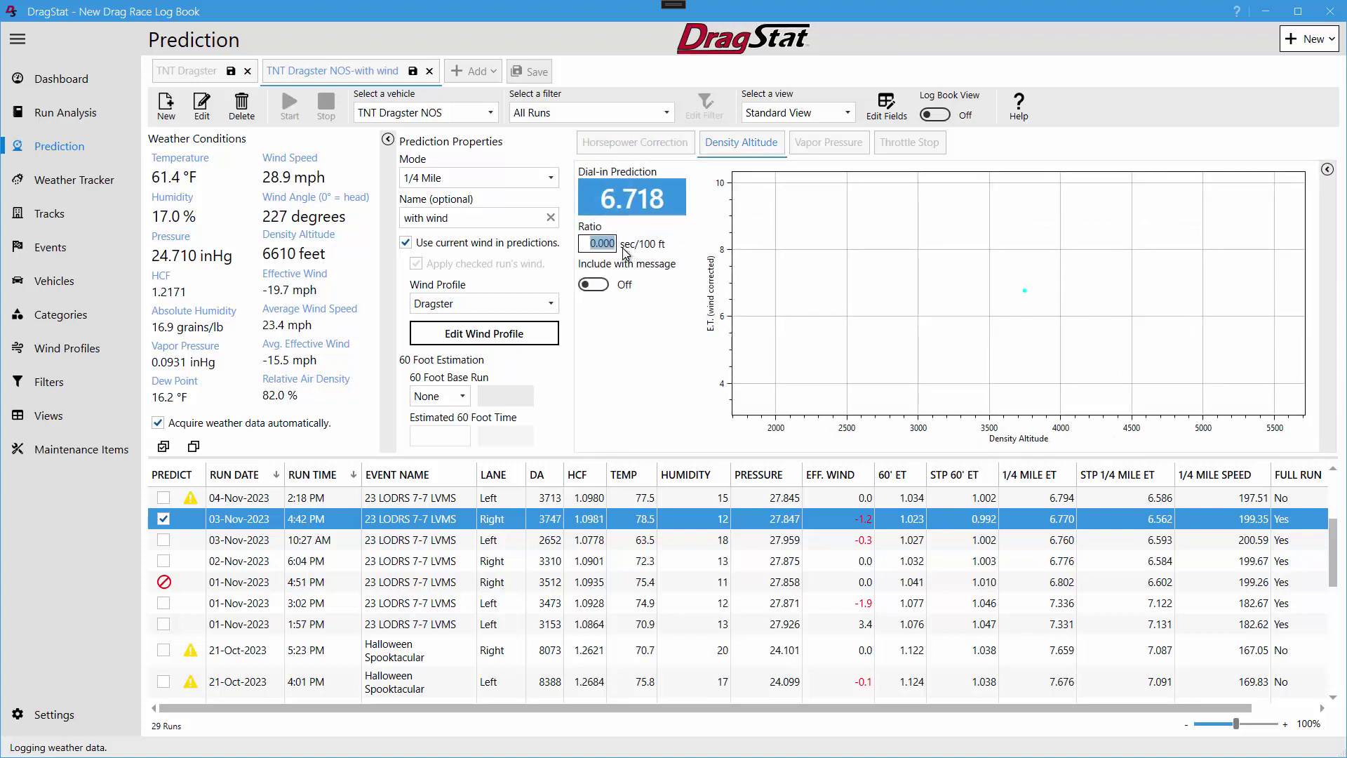
type("0.002")
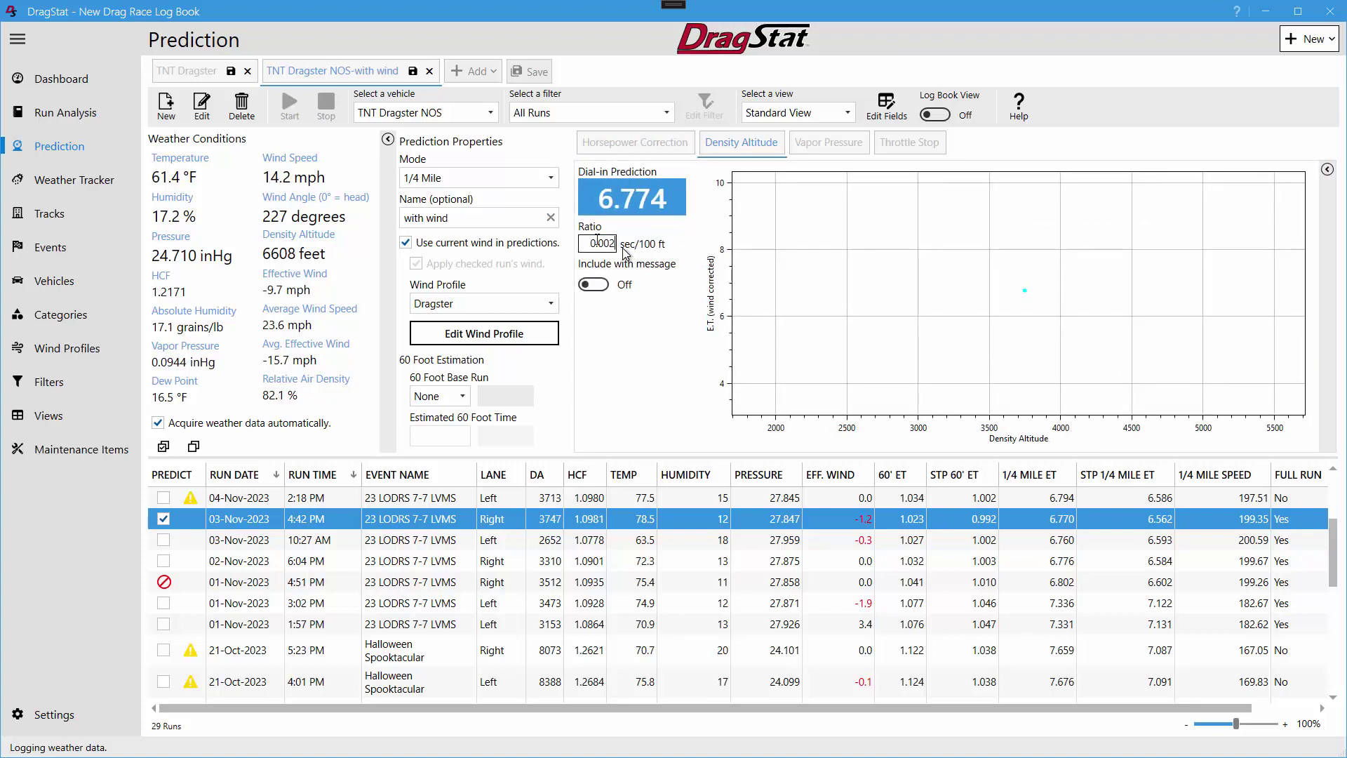
In the TNT Dragster Throttle Stop prediction, include only the 04-Oct-2023 10:24 AM run and set the T-stop ratio to 2.100.
left_click(200, 74)
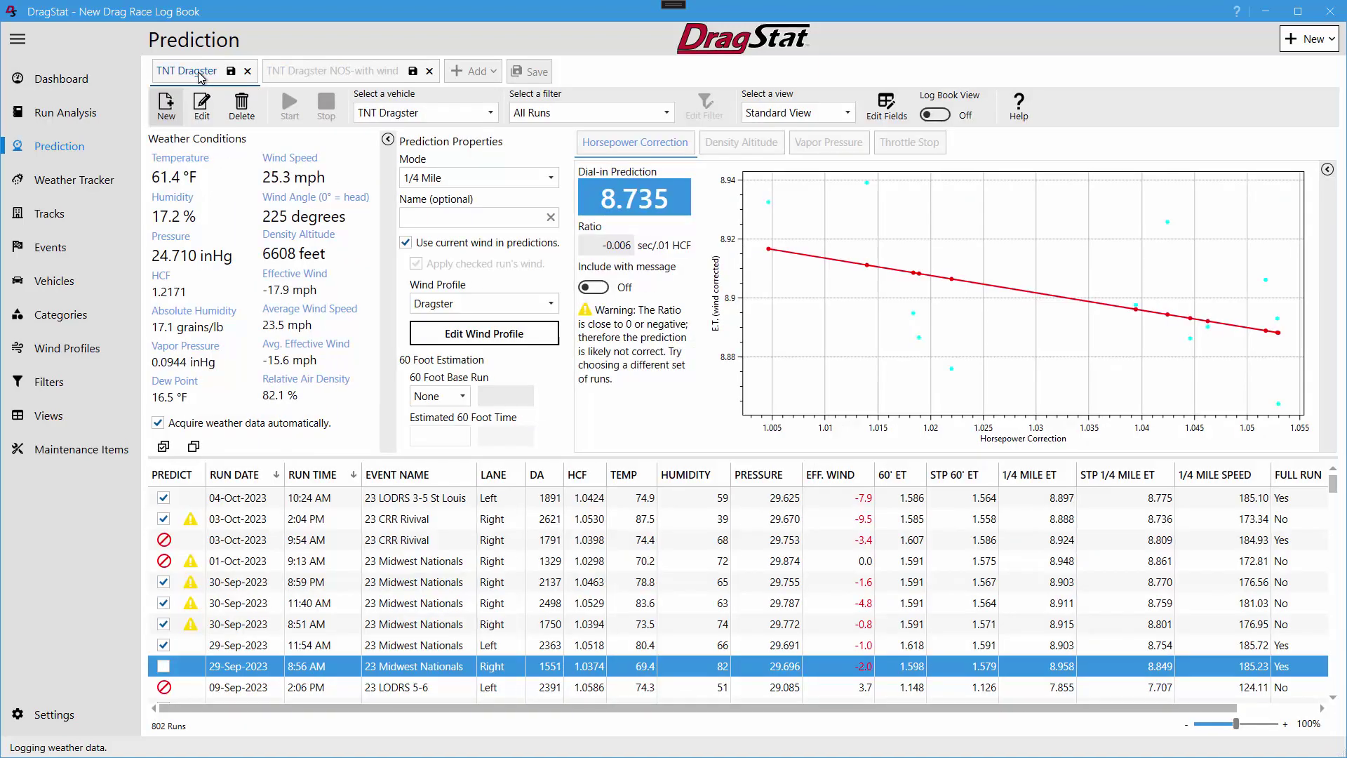
left_click(925, 149)
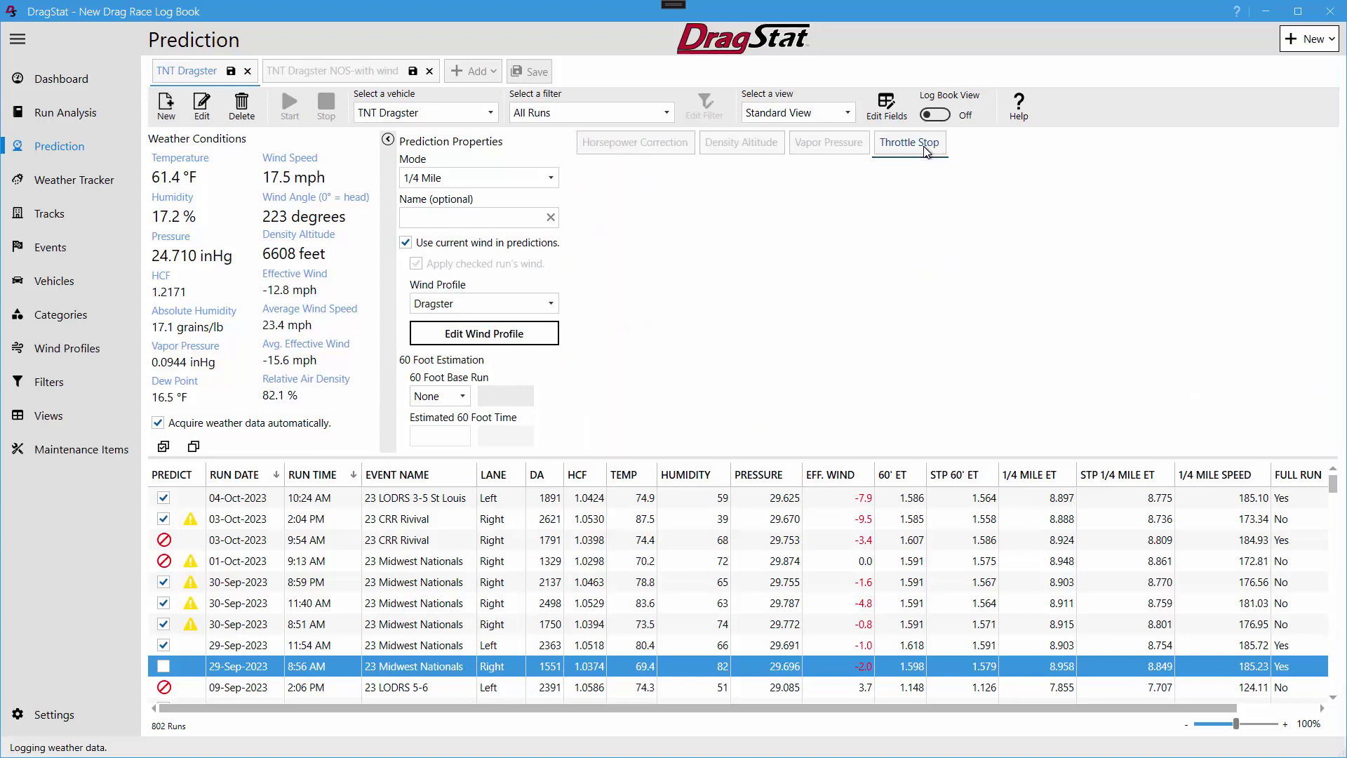
left_click(194, 446)
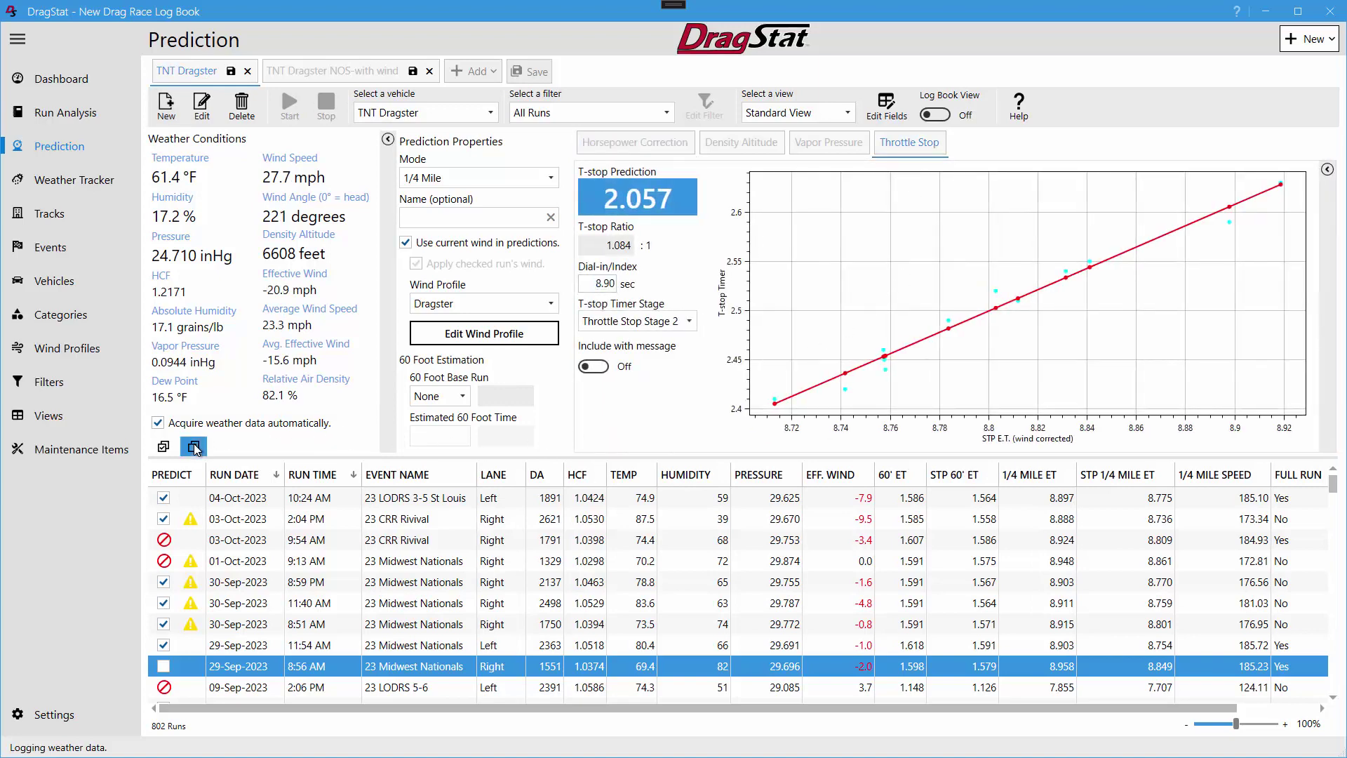
left_click(163, 498)
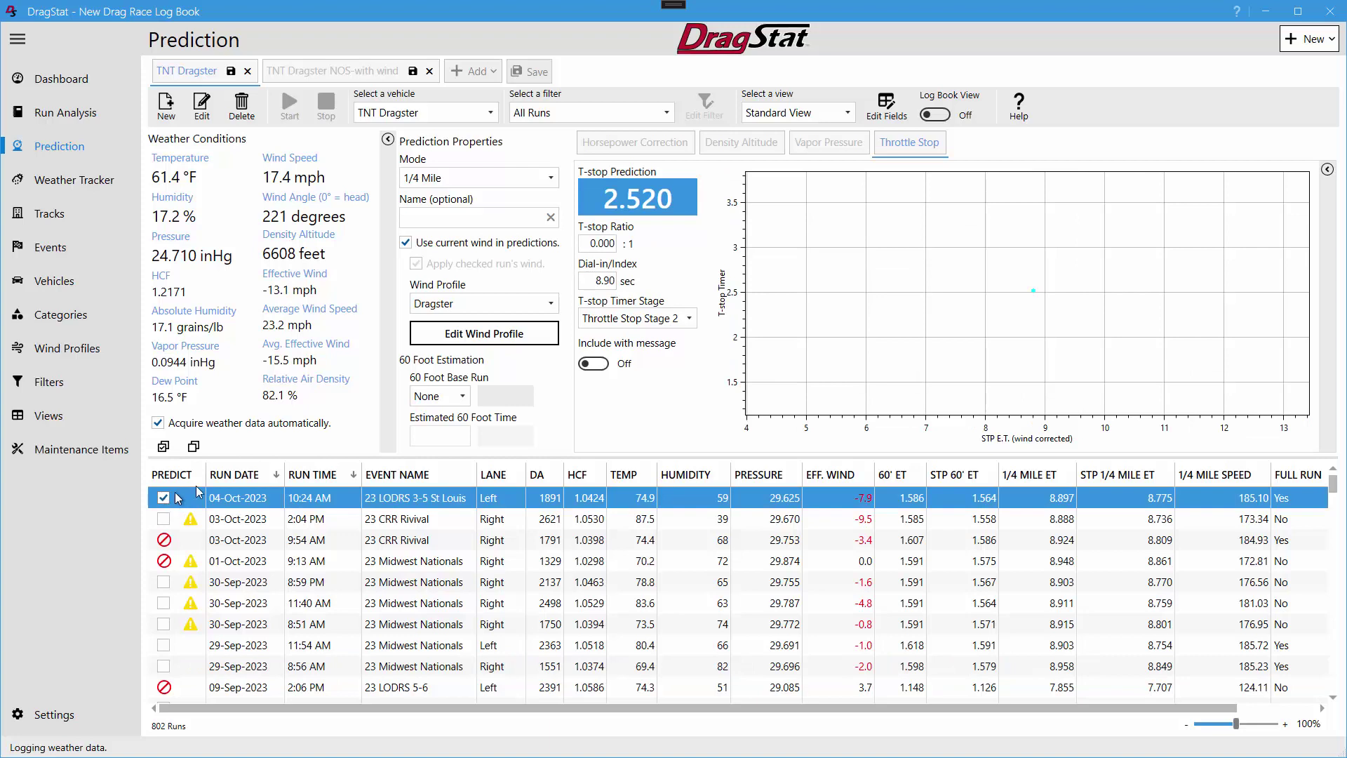
double_click(593, 243)
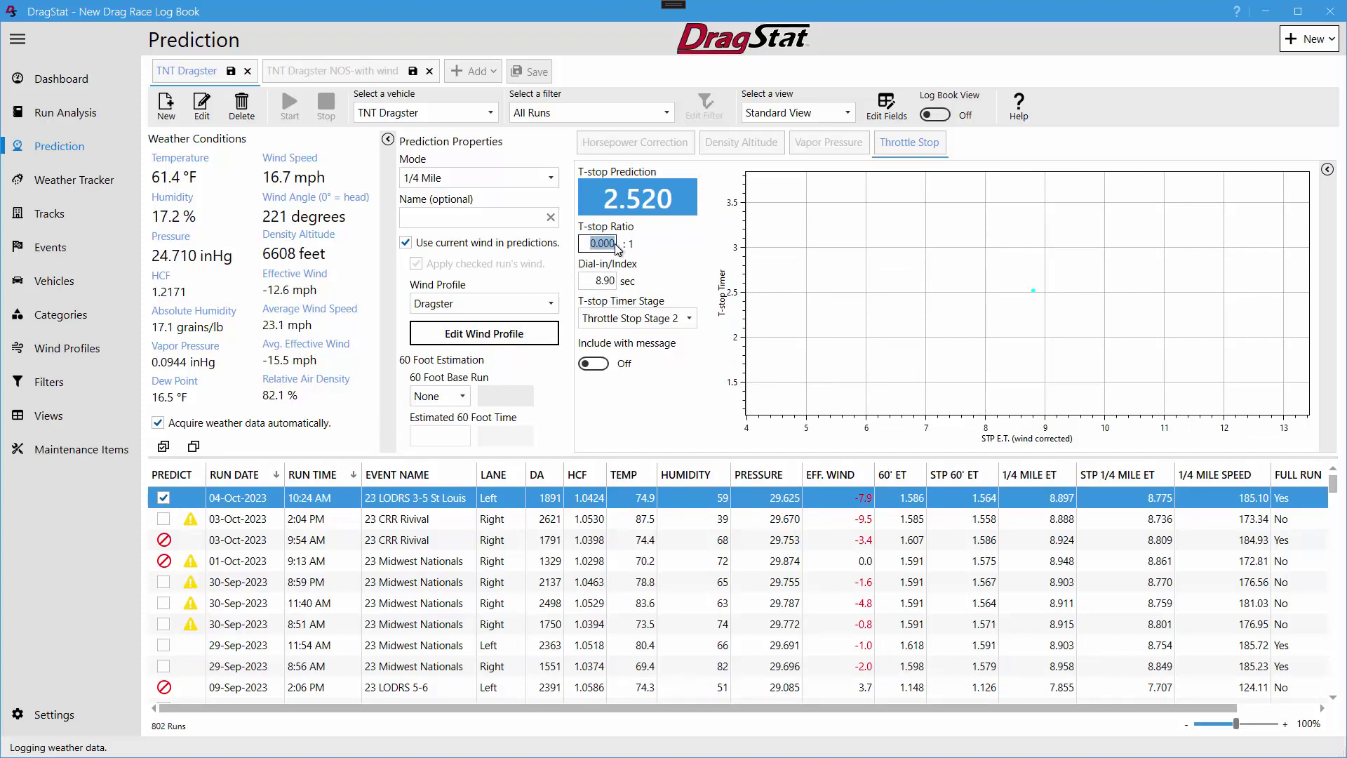
type("2.100")
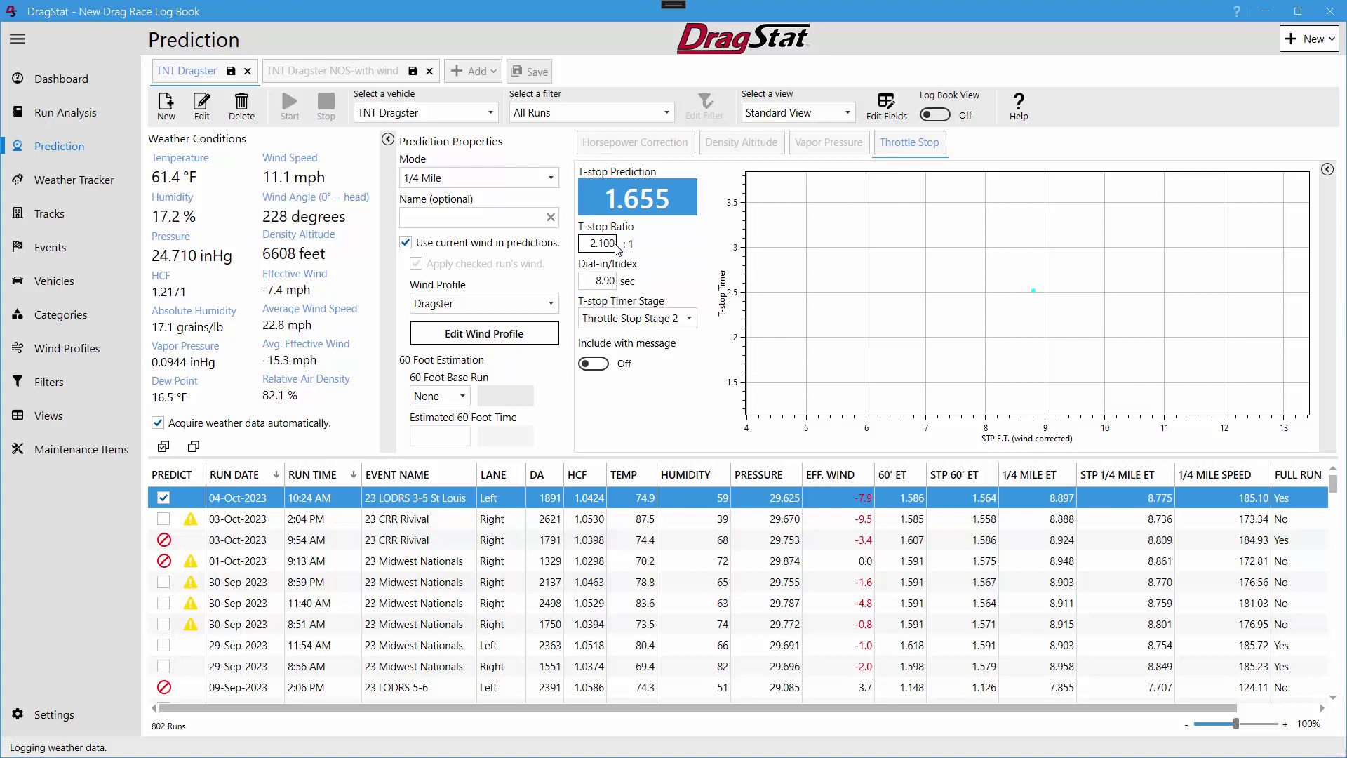
Add the 03-Oct-2023 2:04 PM, all three 30-Sep-2023 and the 29-Sep-2023 11:54 AM runs, and inspect the points on the Throttle Stop chart.
left_click(164, 519)
left_click(164, 582)
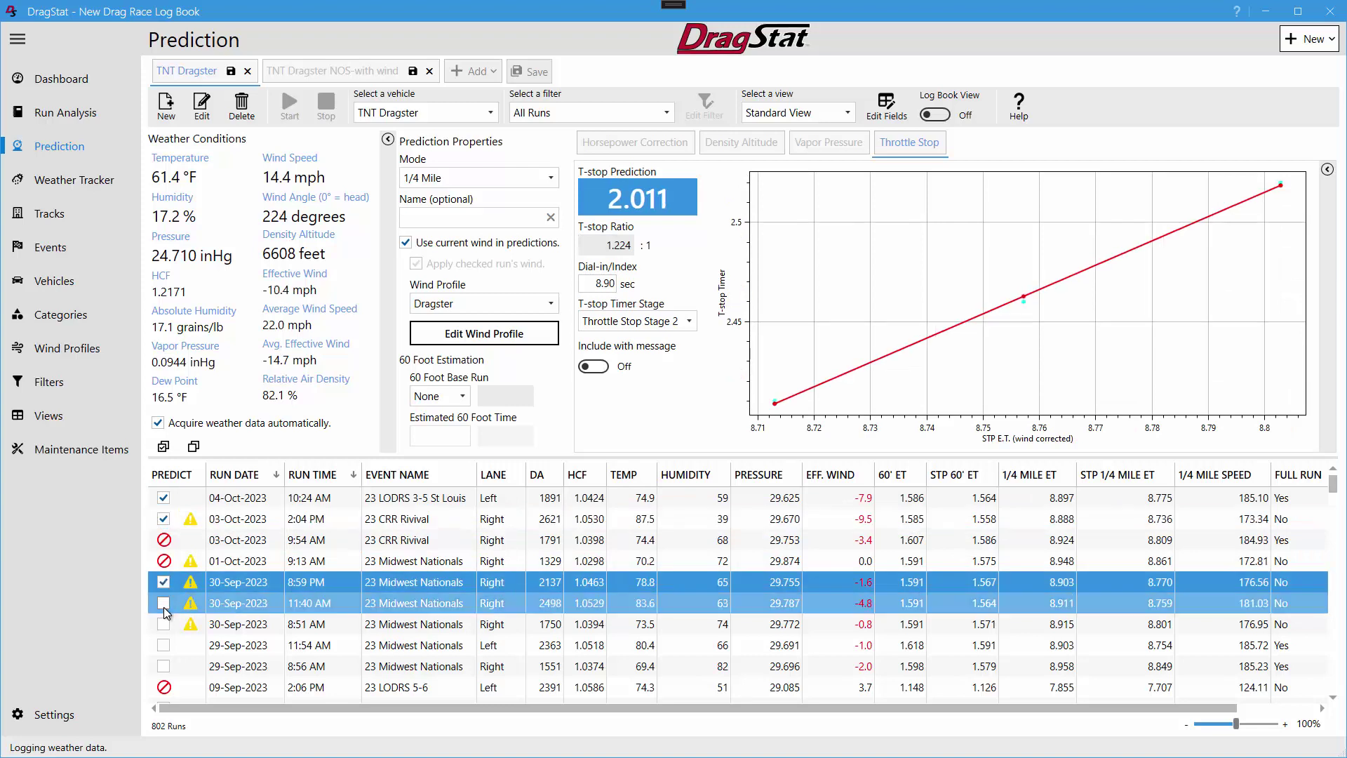
left_click(164, 603)
left_click(164, 625)
left_click(163, 645)
mouse_move(1027, 301)
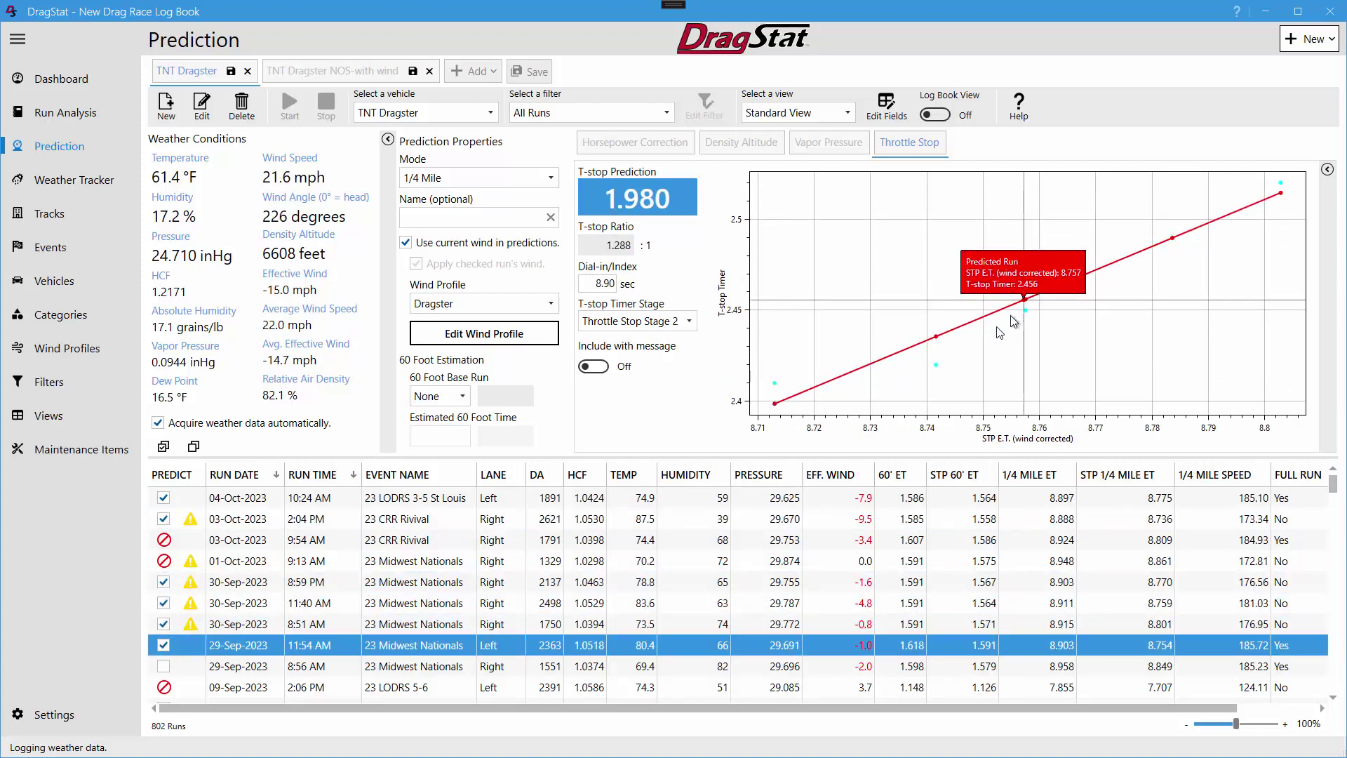
mouse_move(937, 366)
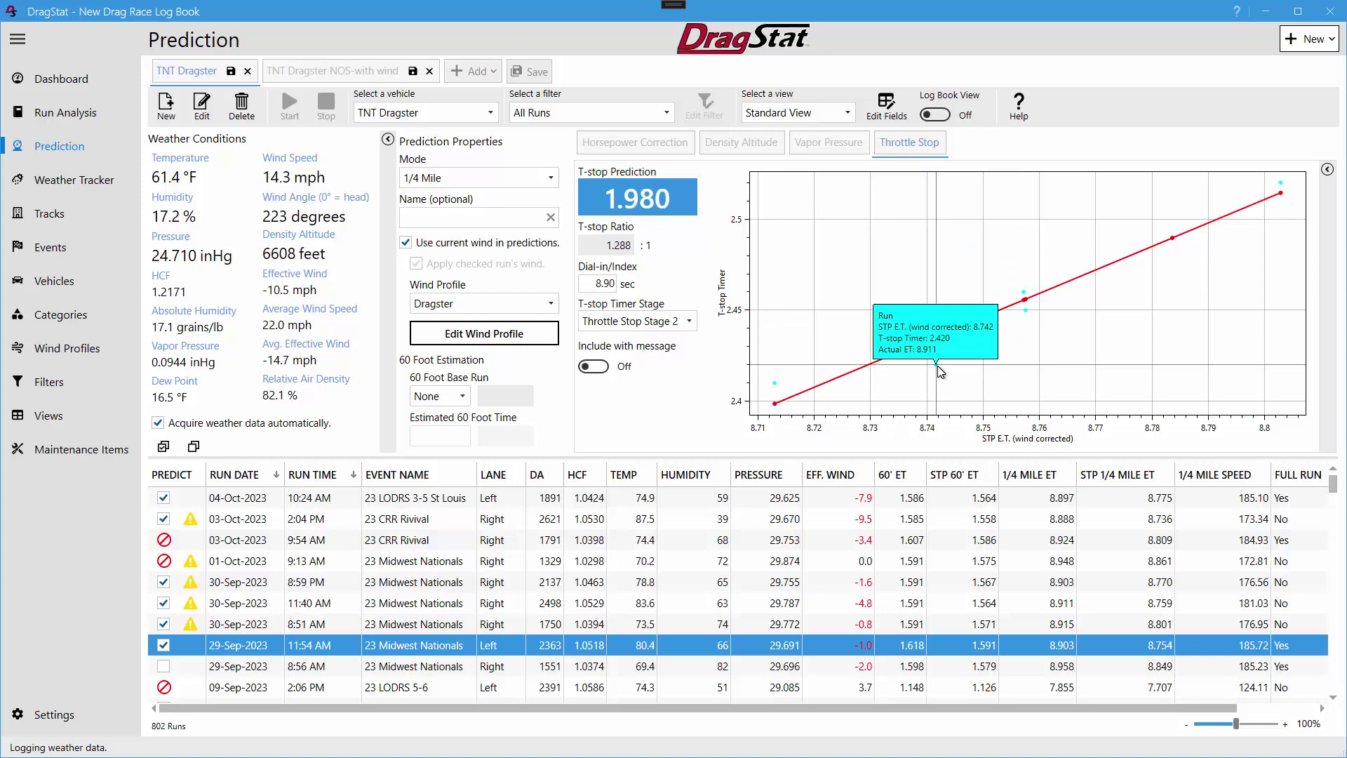
mouse_move(938, 335)
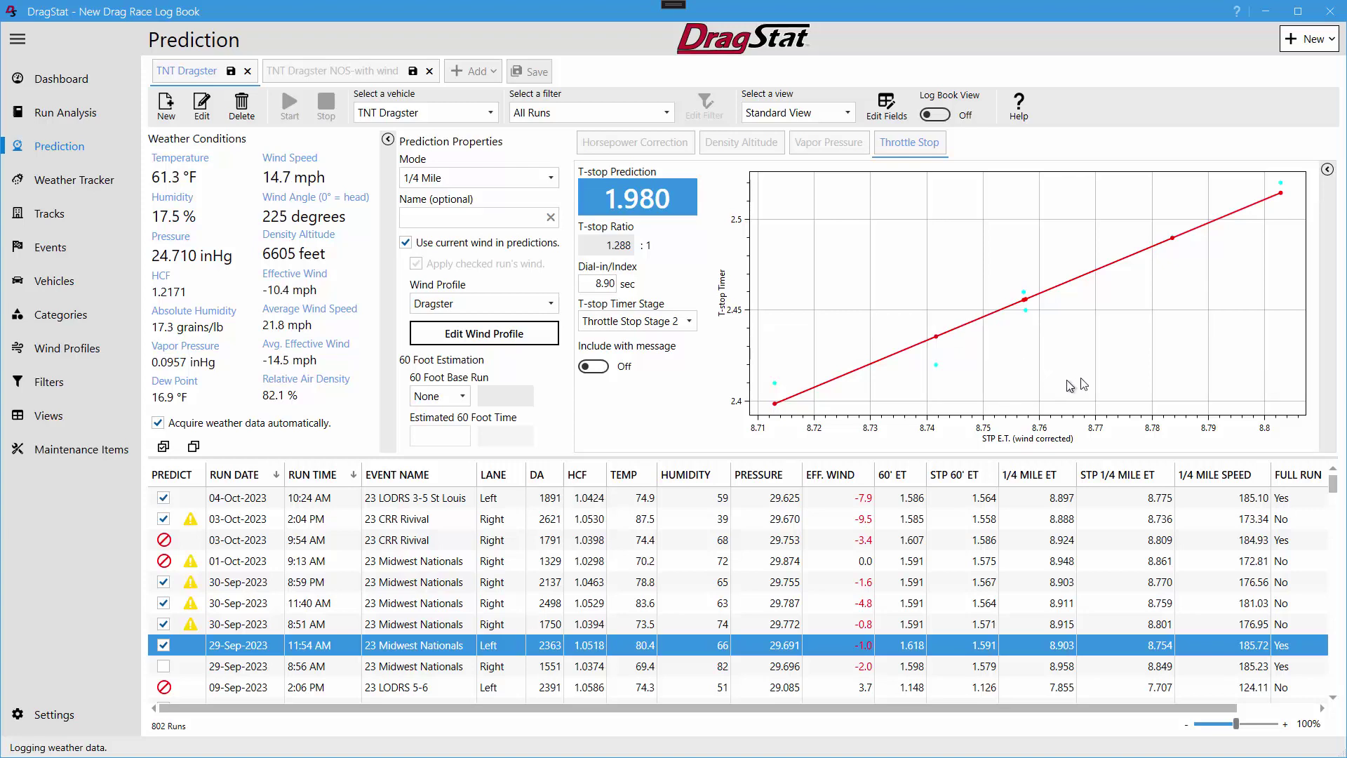
Set the Throttle Stop chart's line color to orange (#FFFFA500) and its run marker color to gray (#FF808080).
left_click(1328, 171)
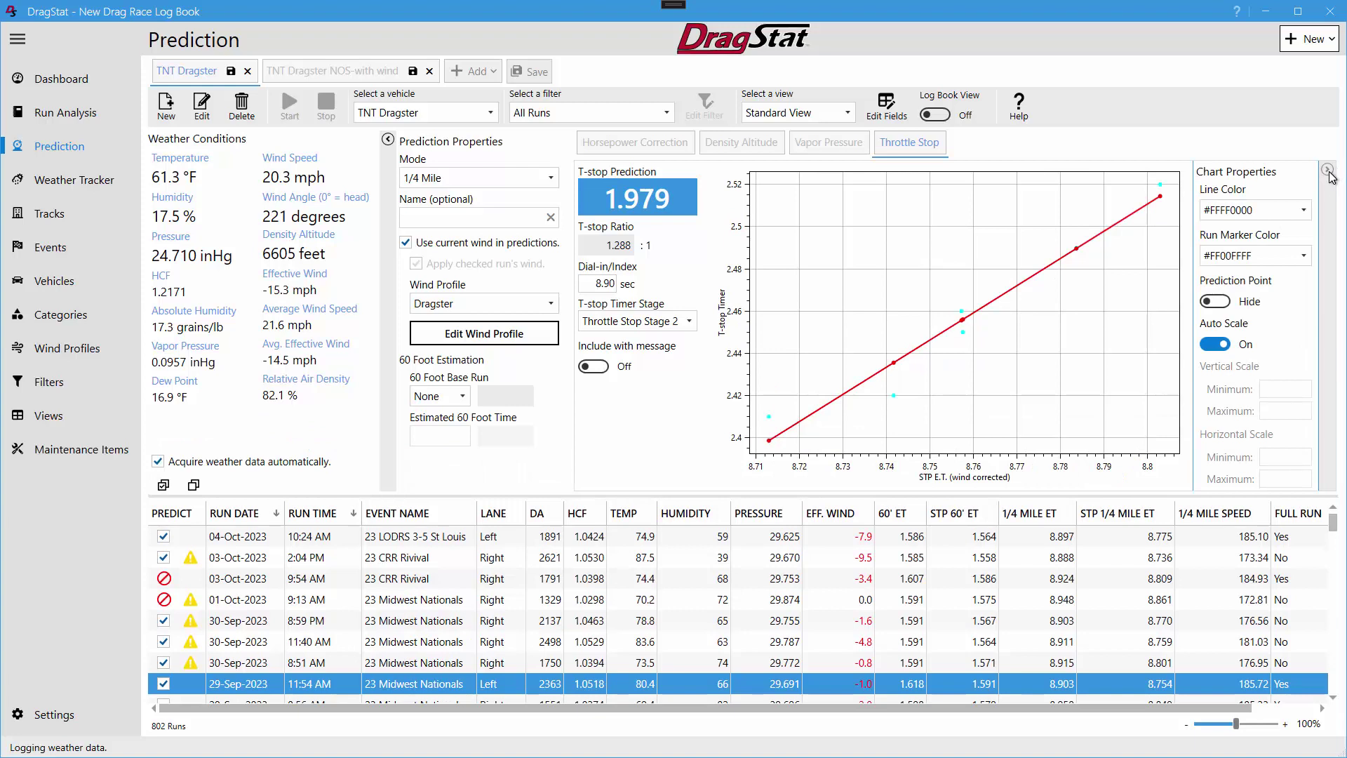
left_click(1307, 211)
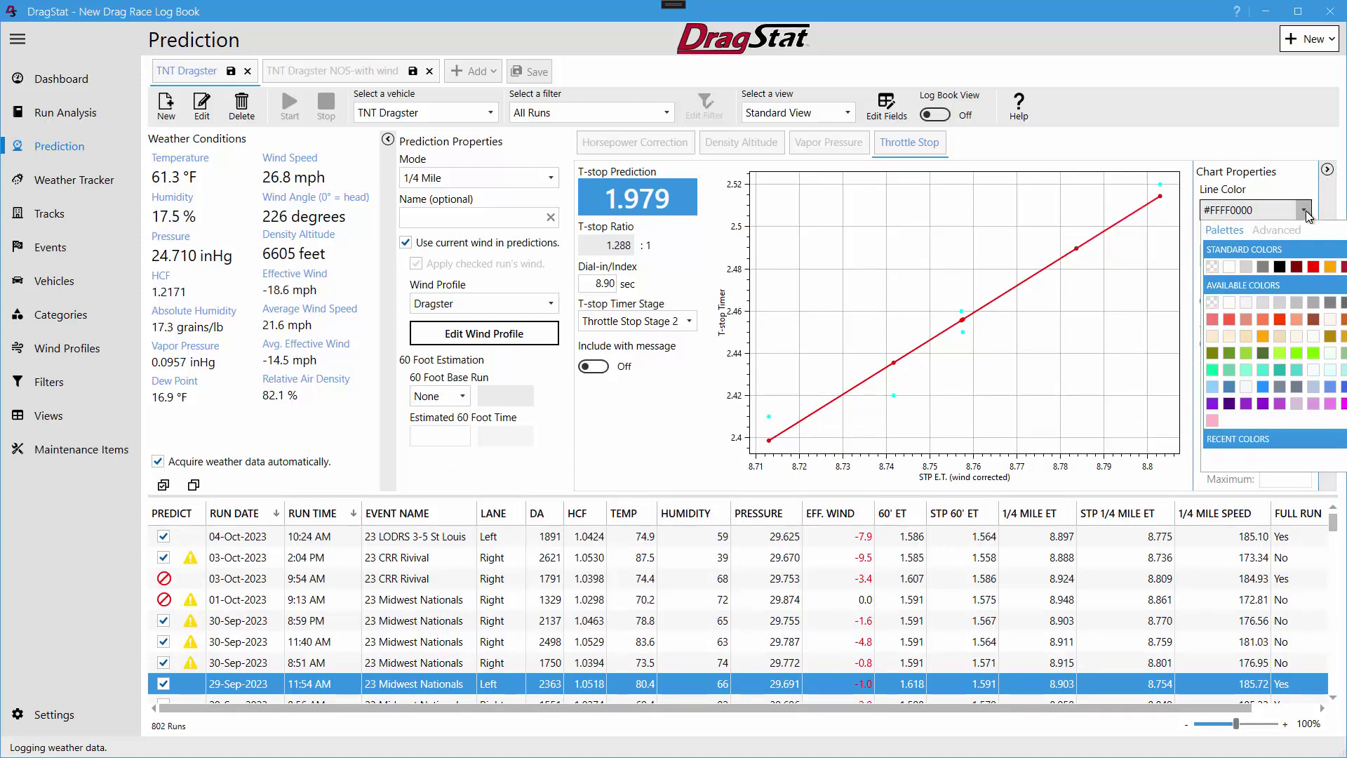
left_click(1331, 267)
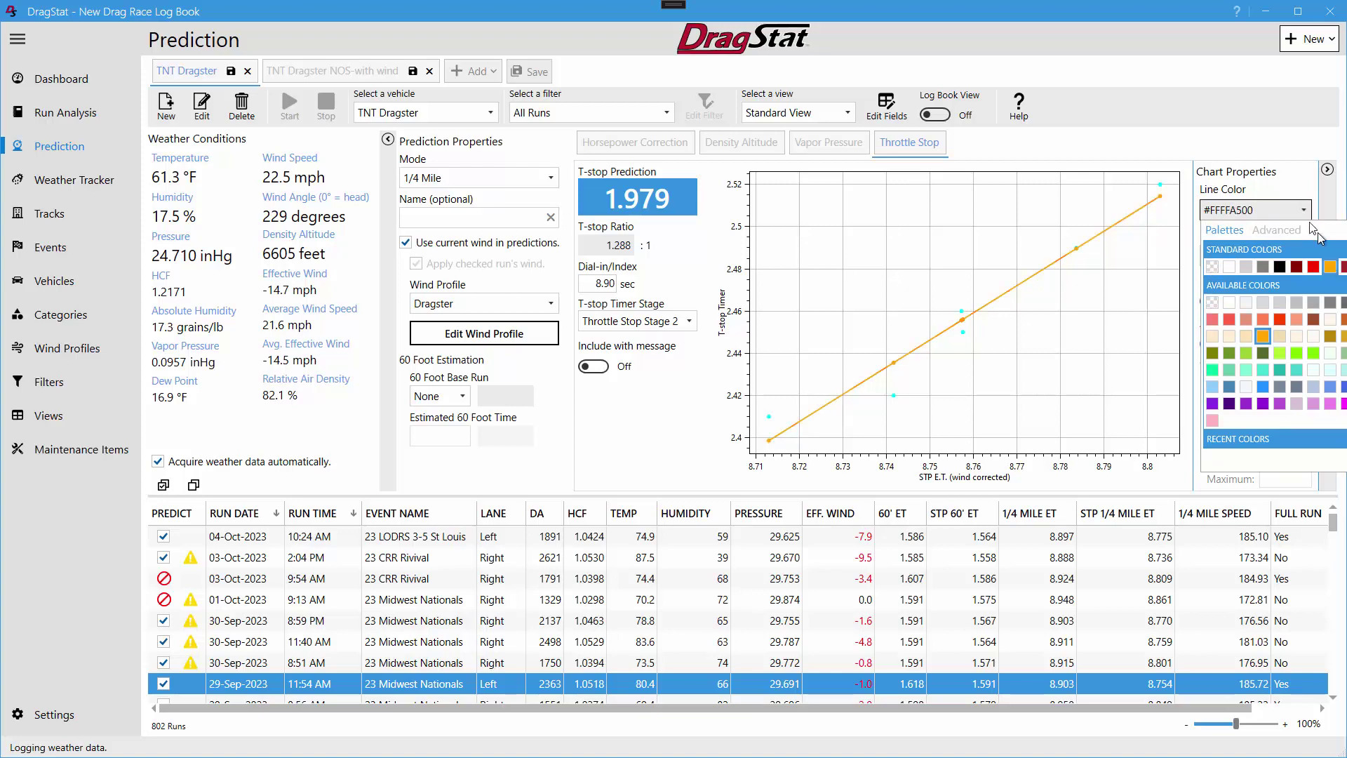
left_click(1288, 207)
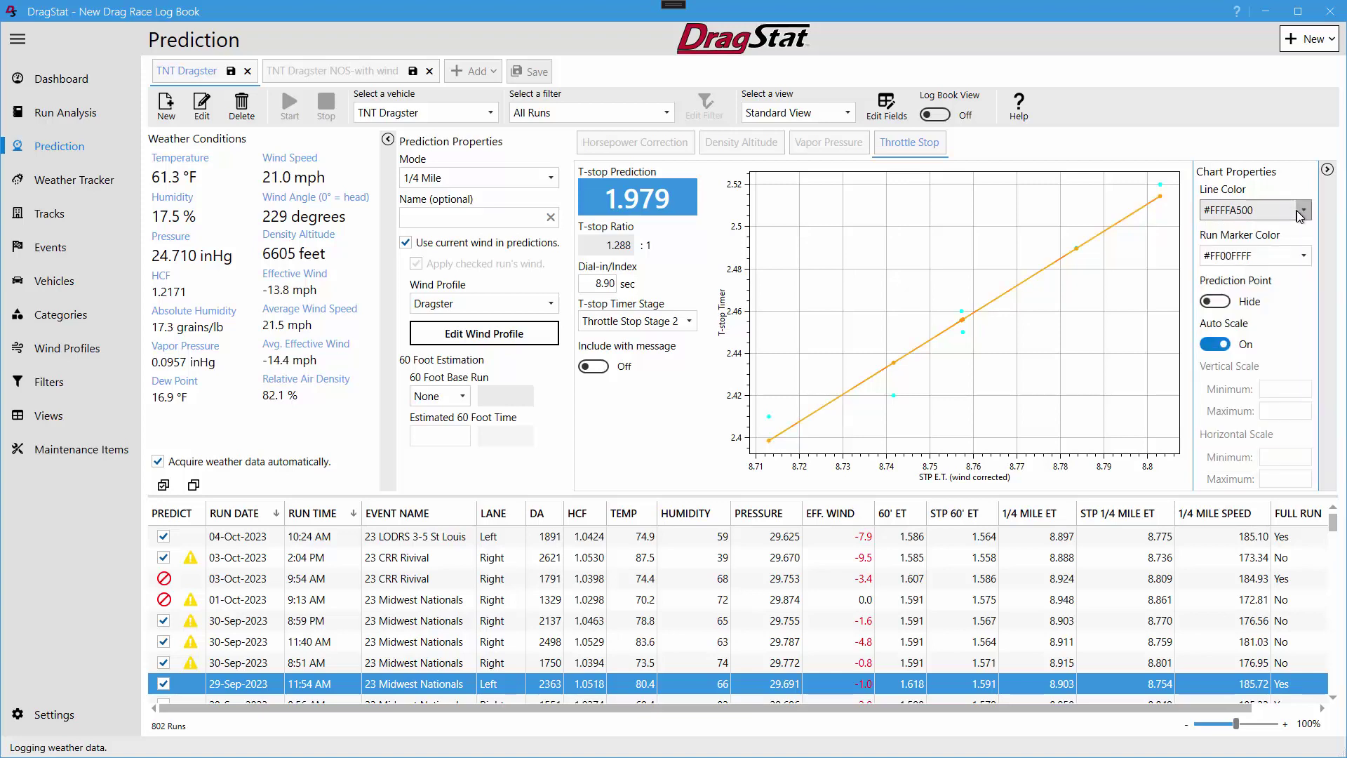
left_click(1303, 258)
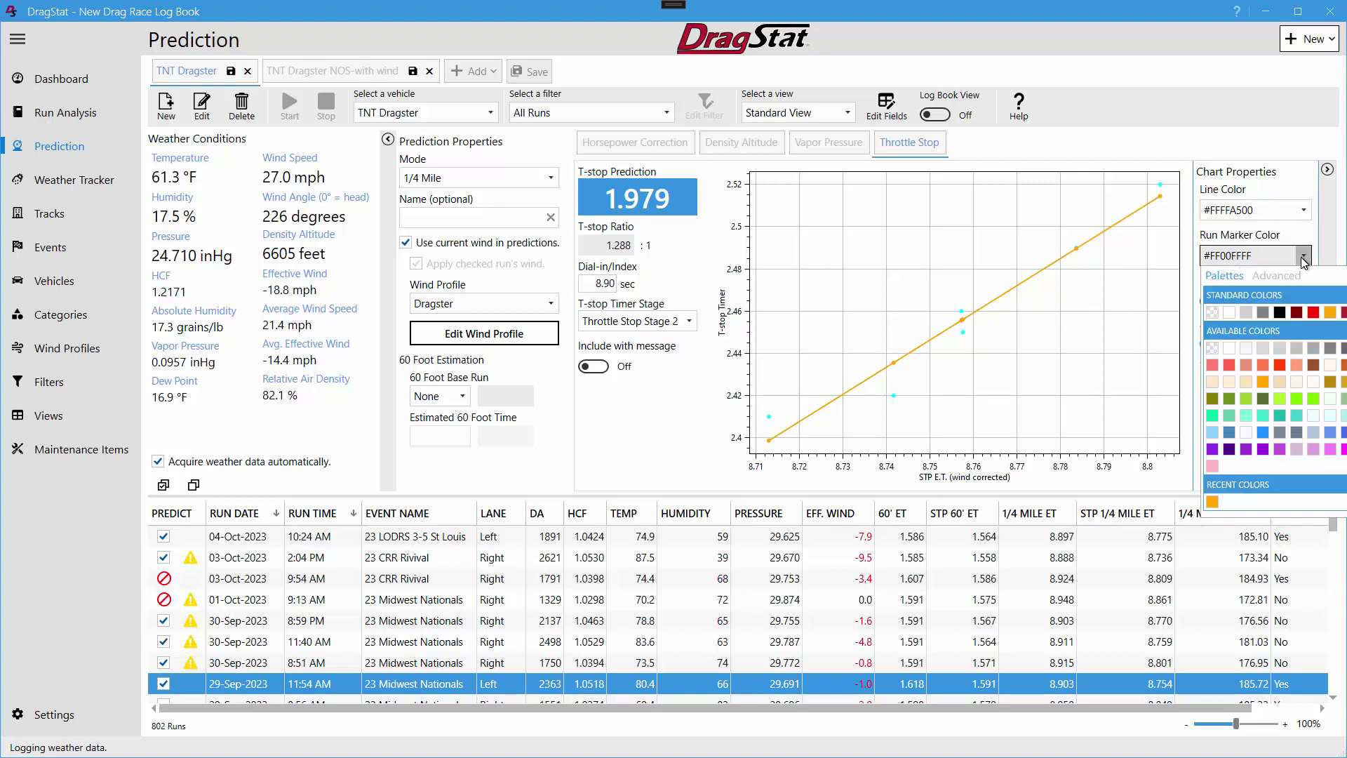
left_click(1265, 313)
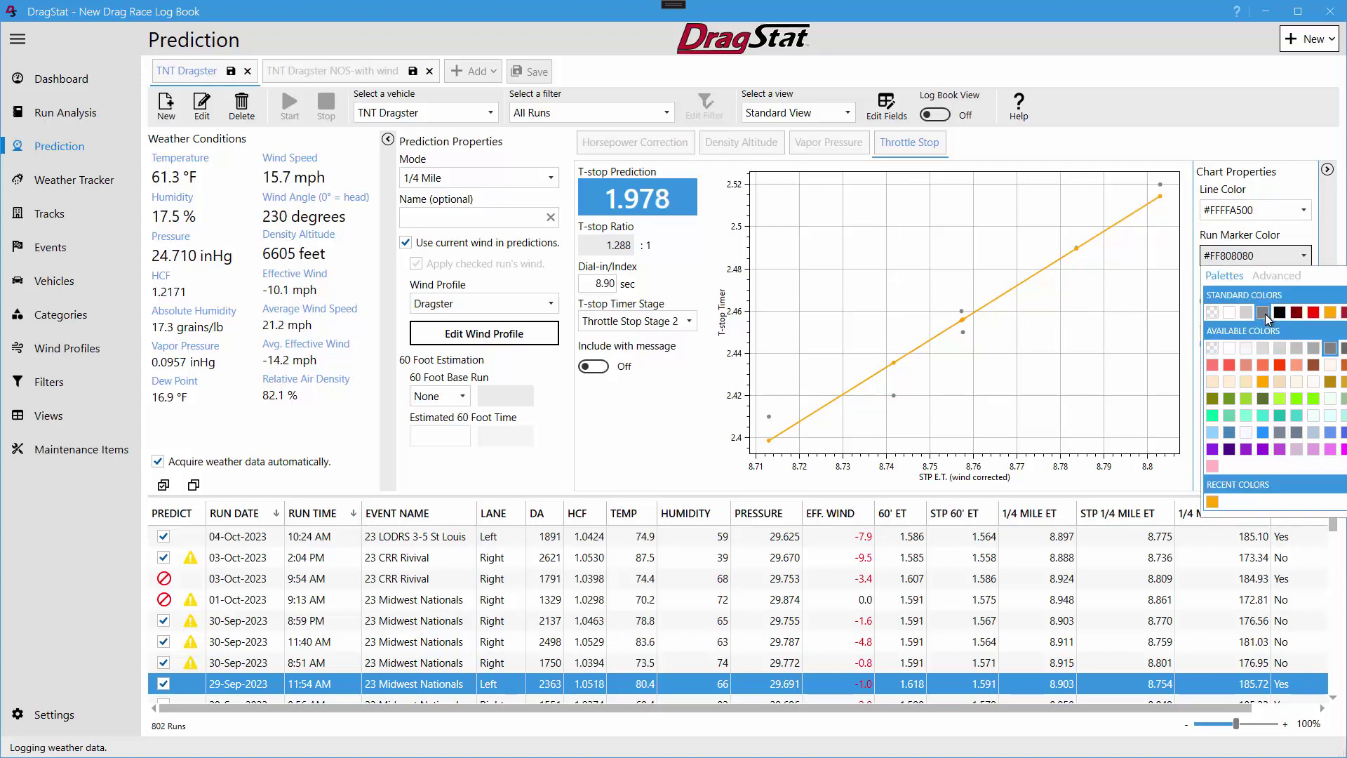
left_click(1282, 261)
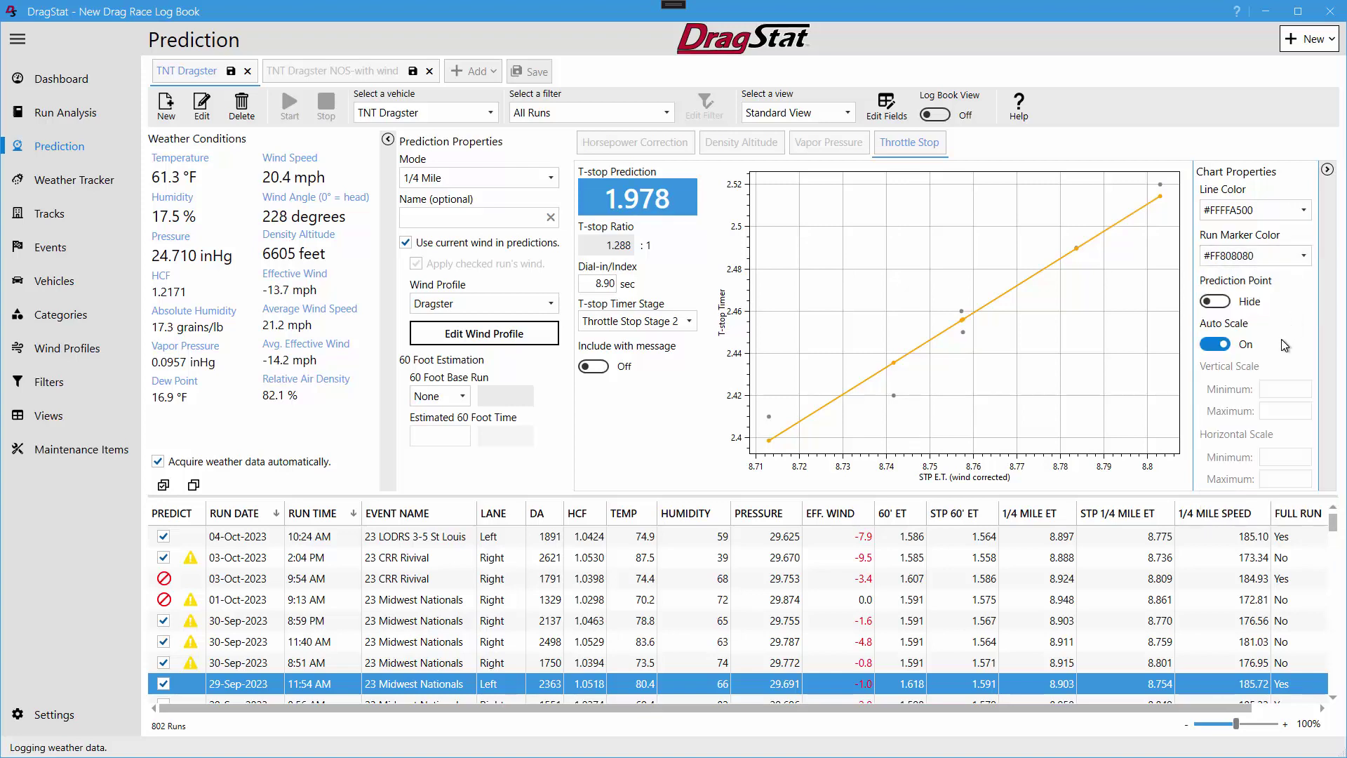
Show the prediction point on the Throttle Stop chart, and hide it again.
left_click(1221, 303)
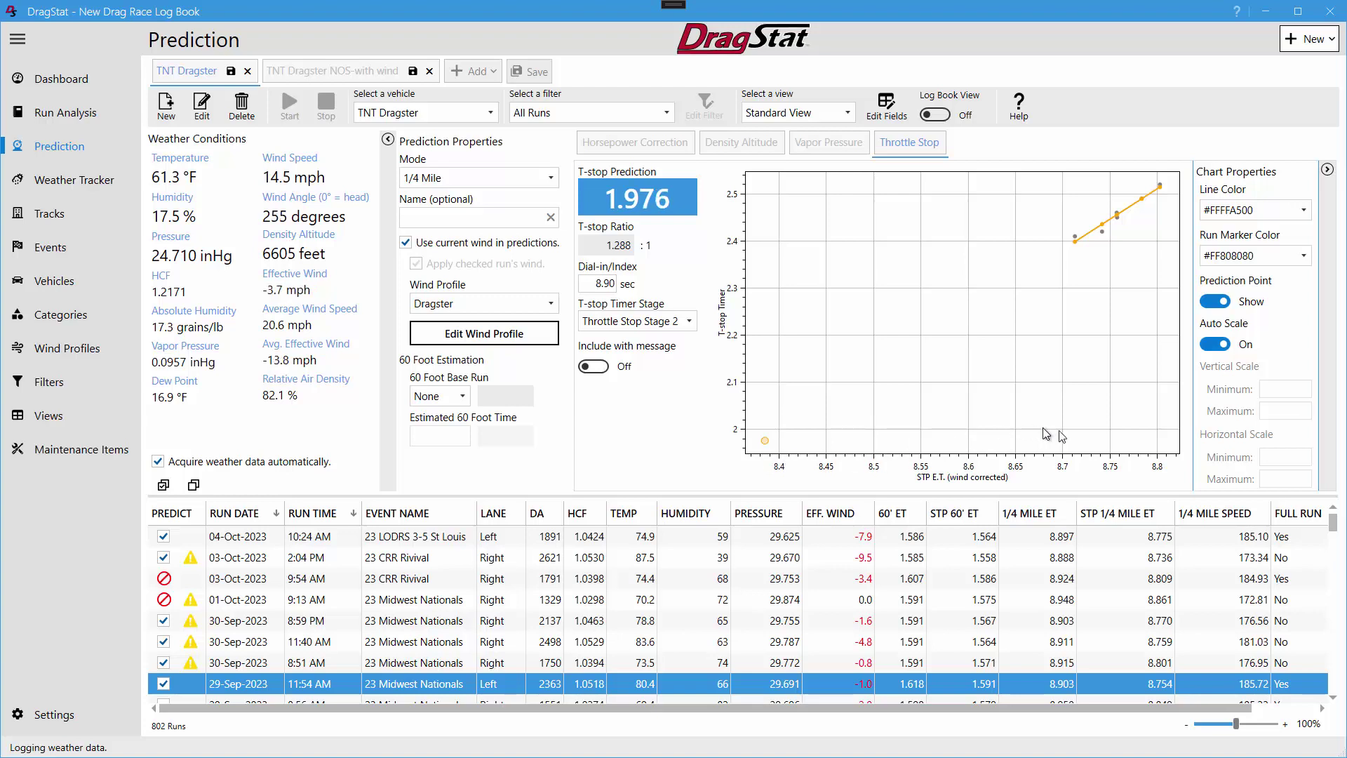
left_click(1219, 304)
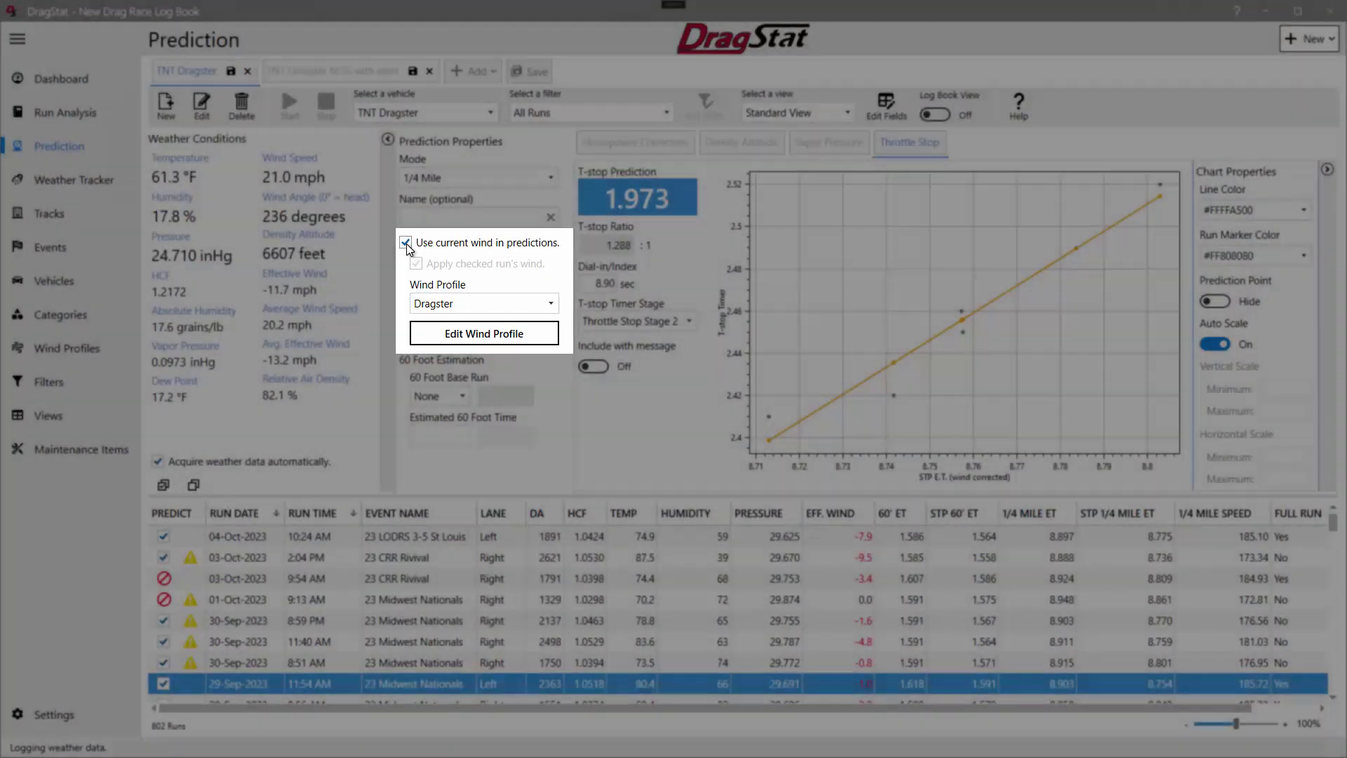
Try the Throttle Stop prediction without current wind and without the checked runs' wind, and restore both wind options.
left_click(406, 243)
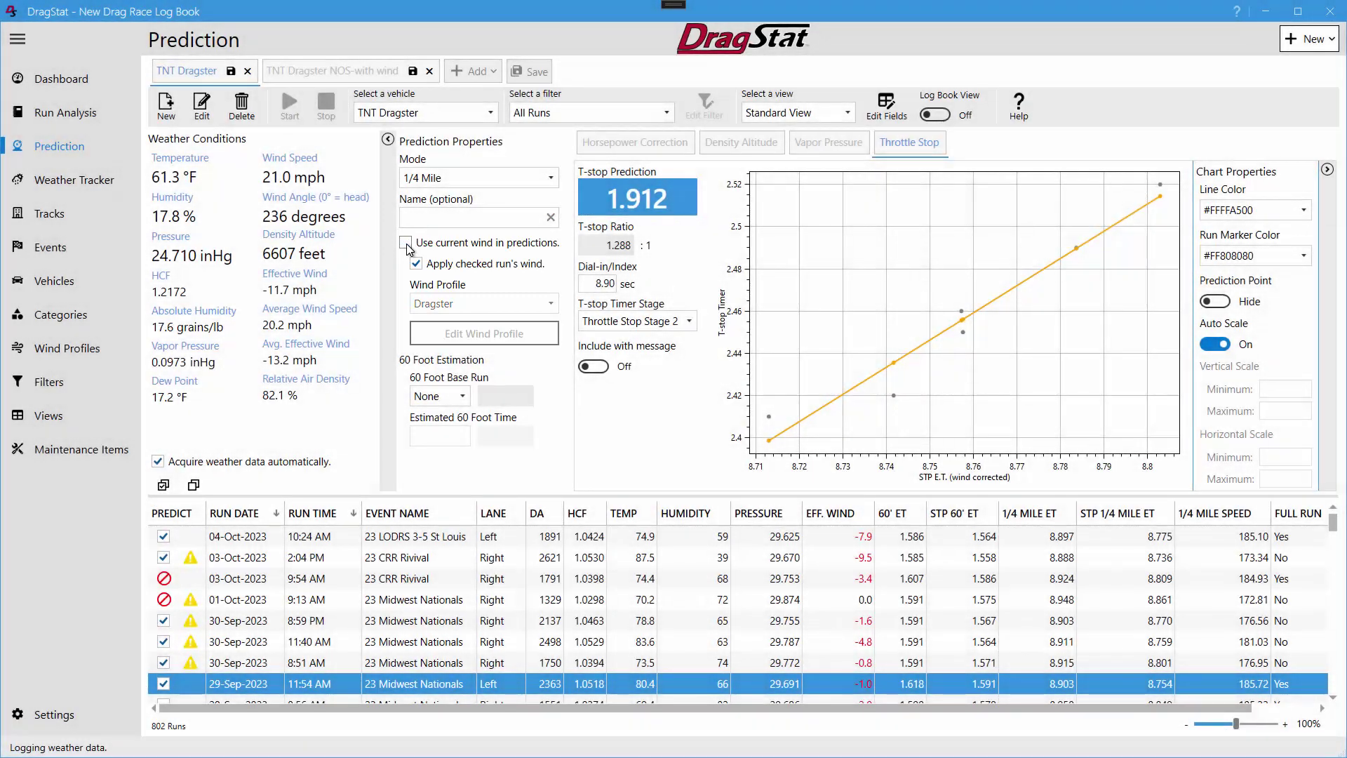
left_click(406, 243)
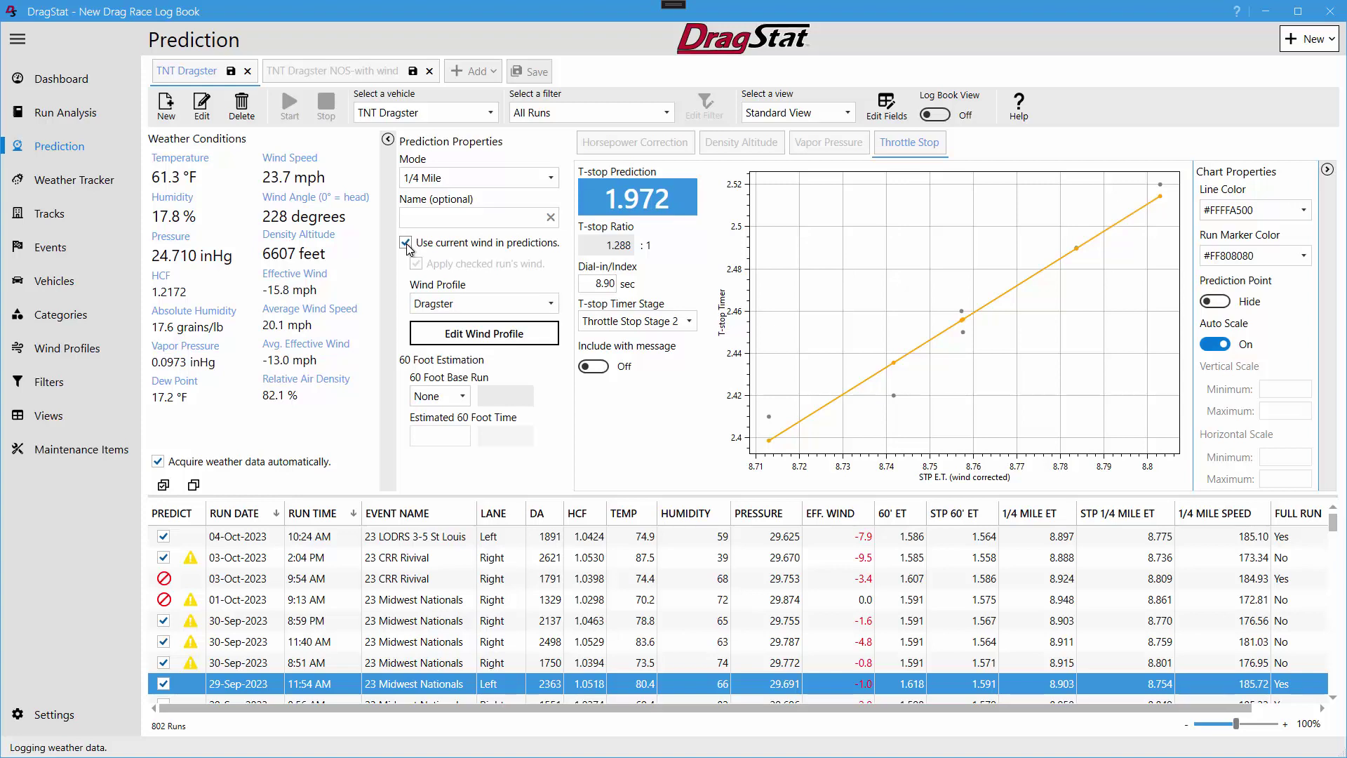
left_click(406, 243)
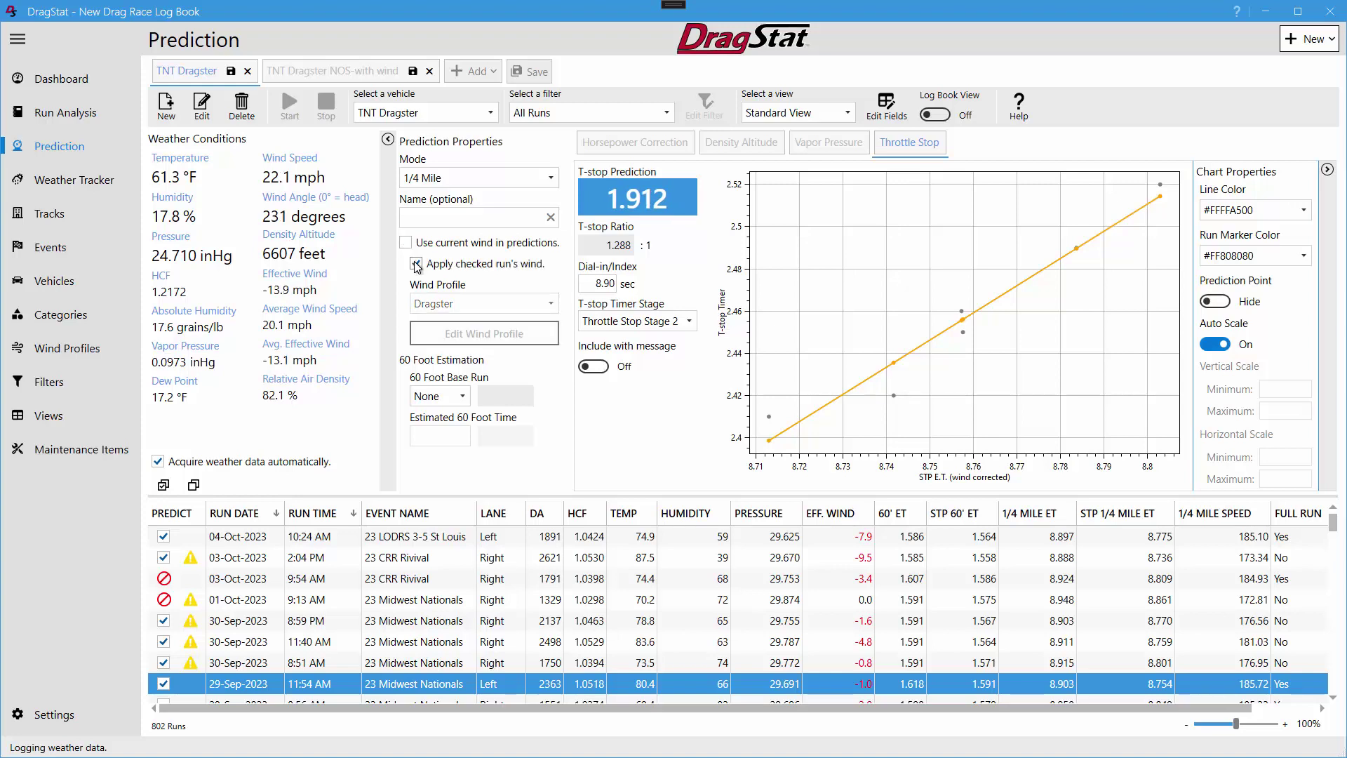
left_click(416, 265)
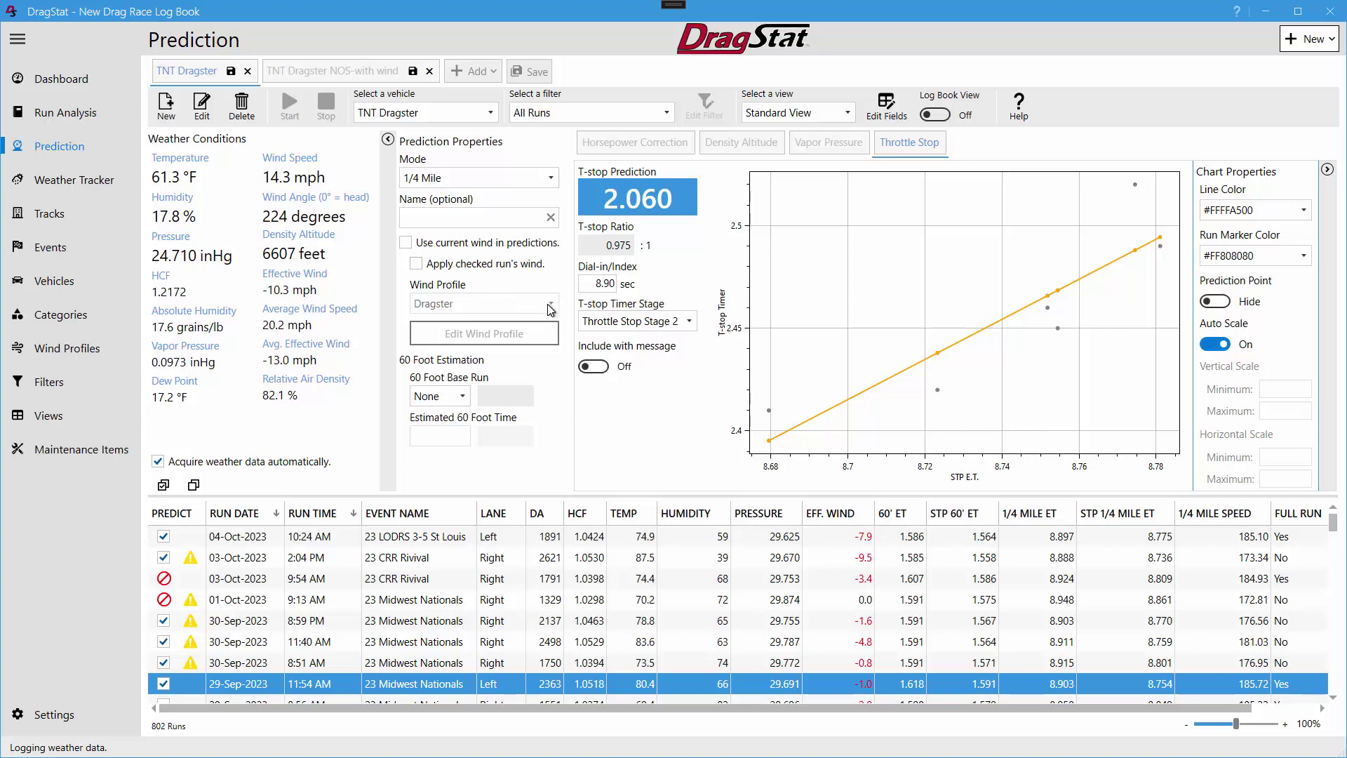
left_click(416, 263)
left_click(407, 243)
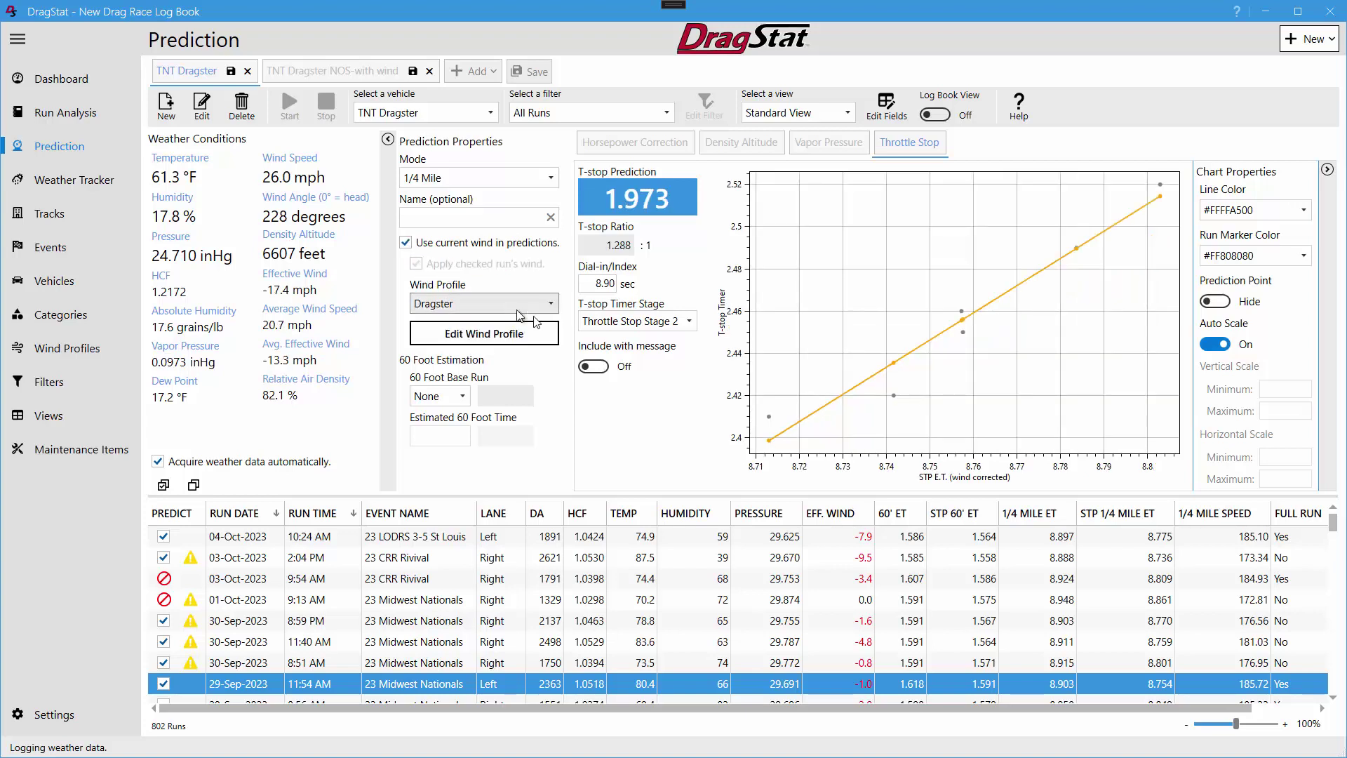
Choose Dragster as the wind profile from the available profiles.
left_click(551, 305)
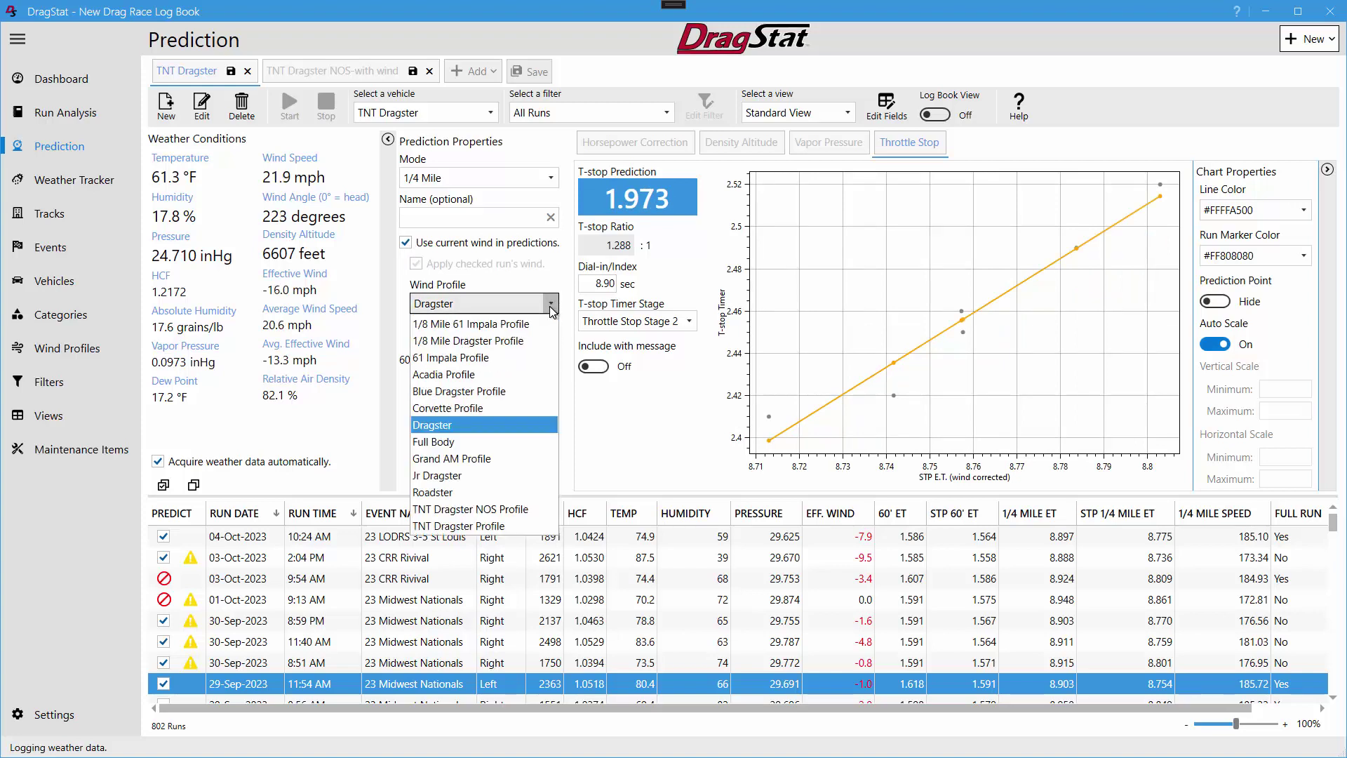
left_click(442, 426)
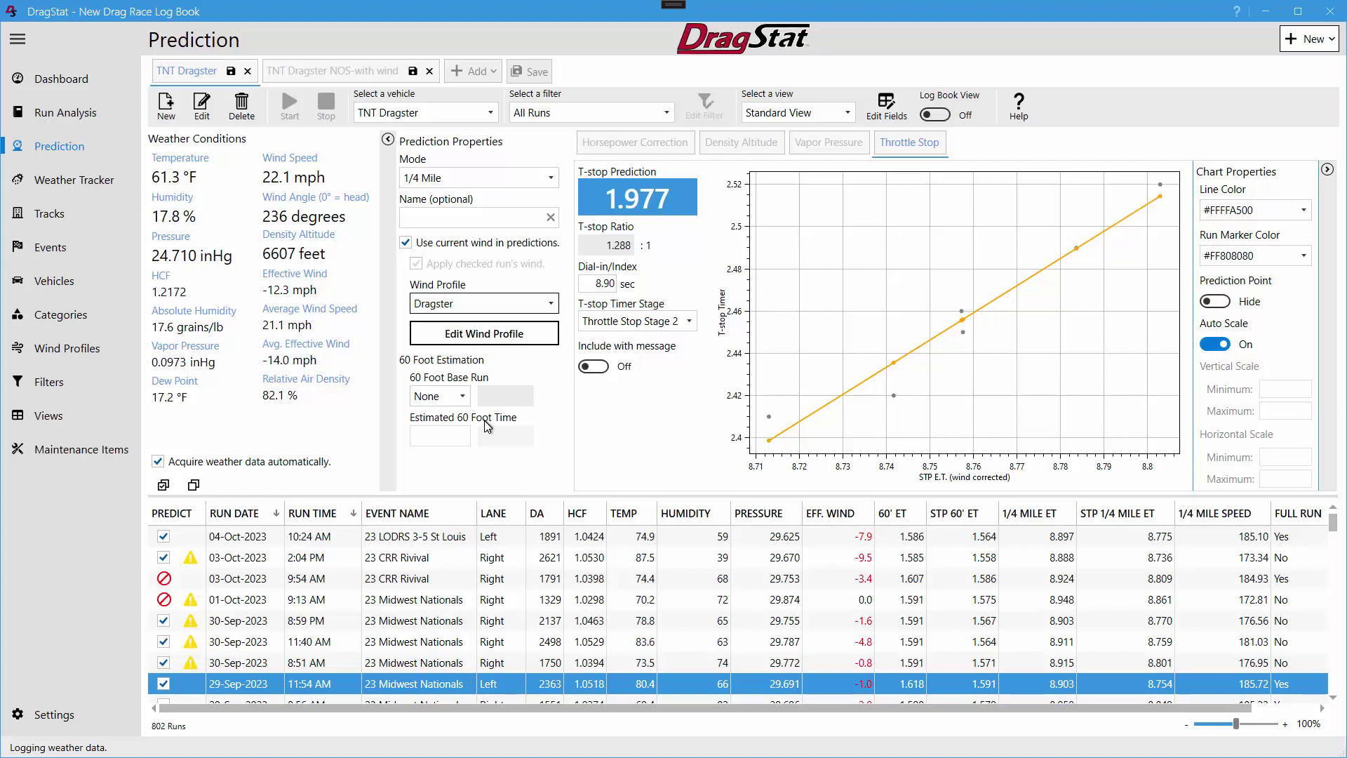
Try lowering the Dragster wind profile's ET effect at 6, 9 and 12 mph to 0.013, 0.017 and 0.028 sec, and cancel the edits.
left_click(501, 339)
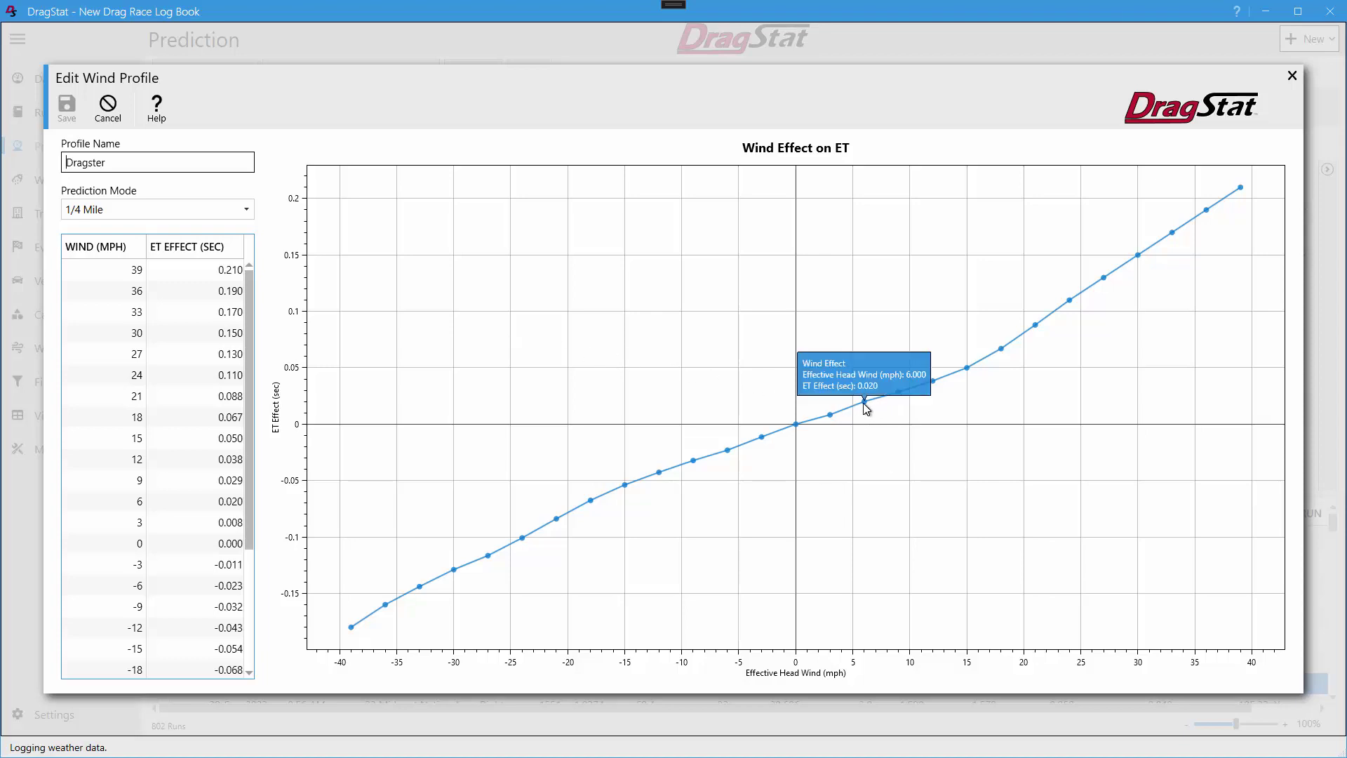
left_click_drag(865, 401, 945, 398)
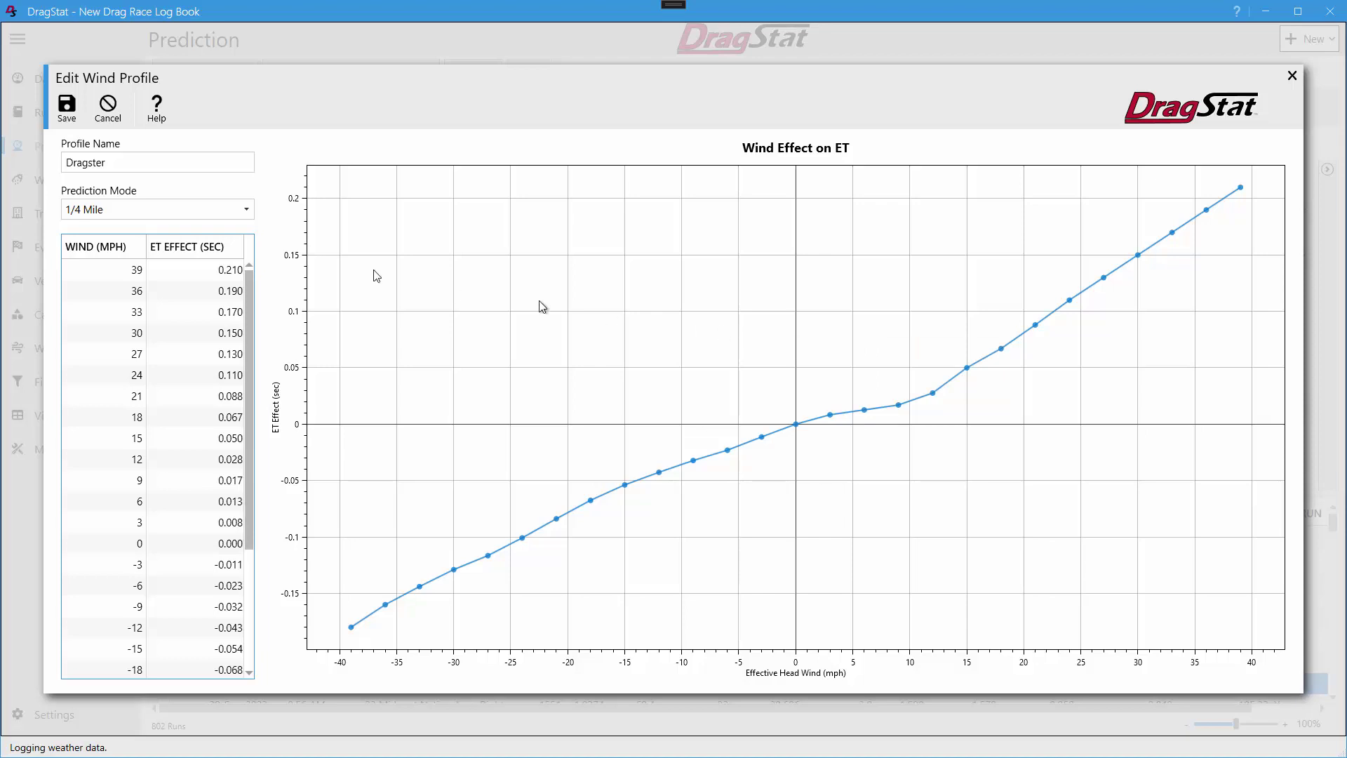
left_click(108, 105)
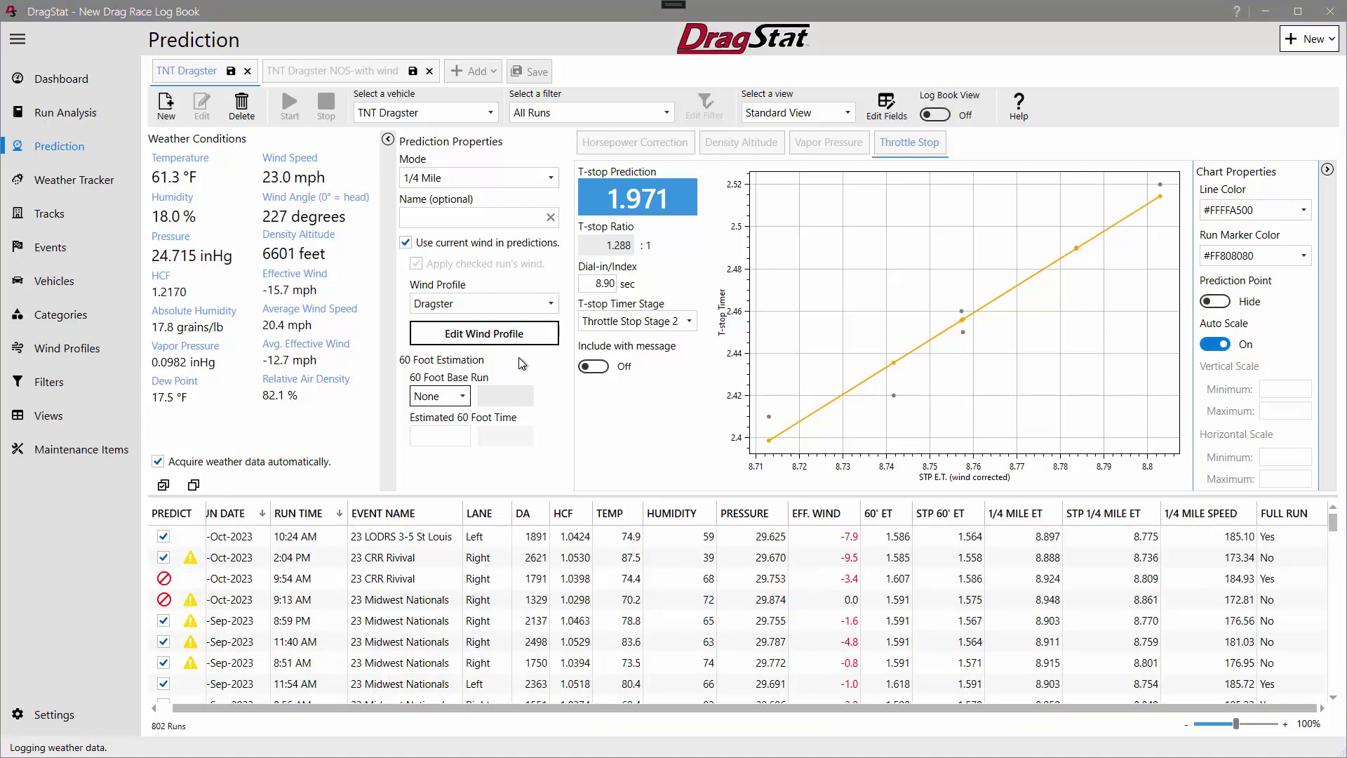
Try a 60-foot estimation based on the Recent run with an estimated 60-foot time of 1.600.
left_click(464, 397)
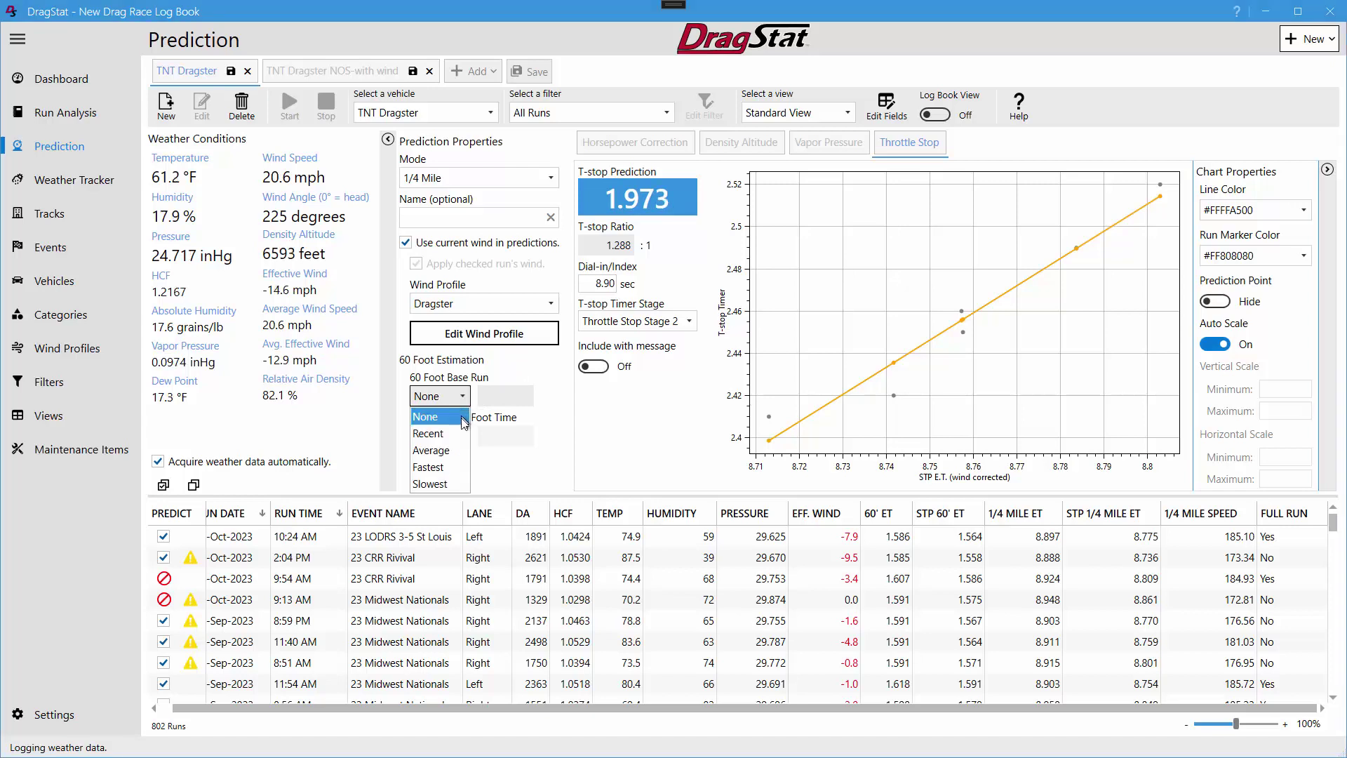
left_click(435, 433)
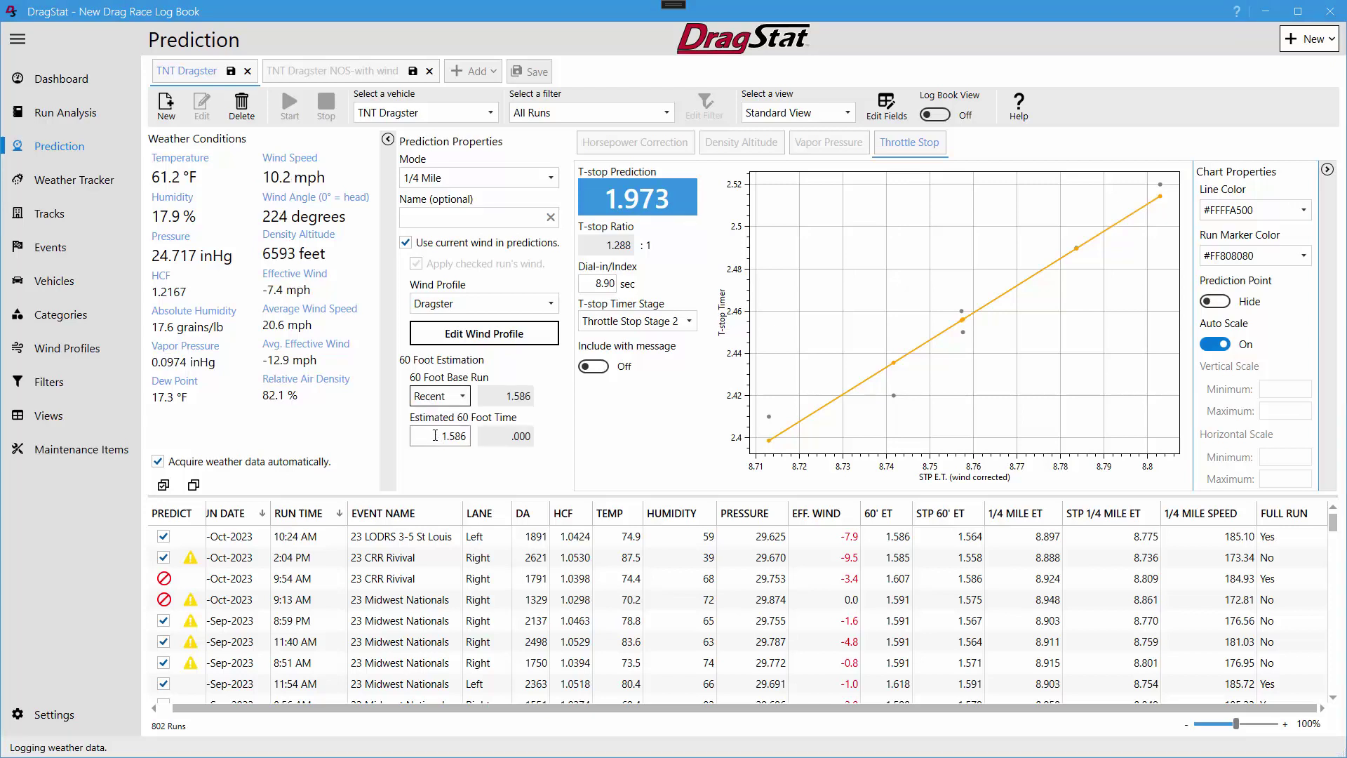
left_click(437, 436)
type("1")
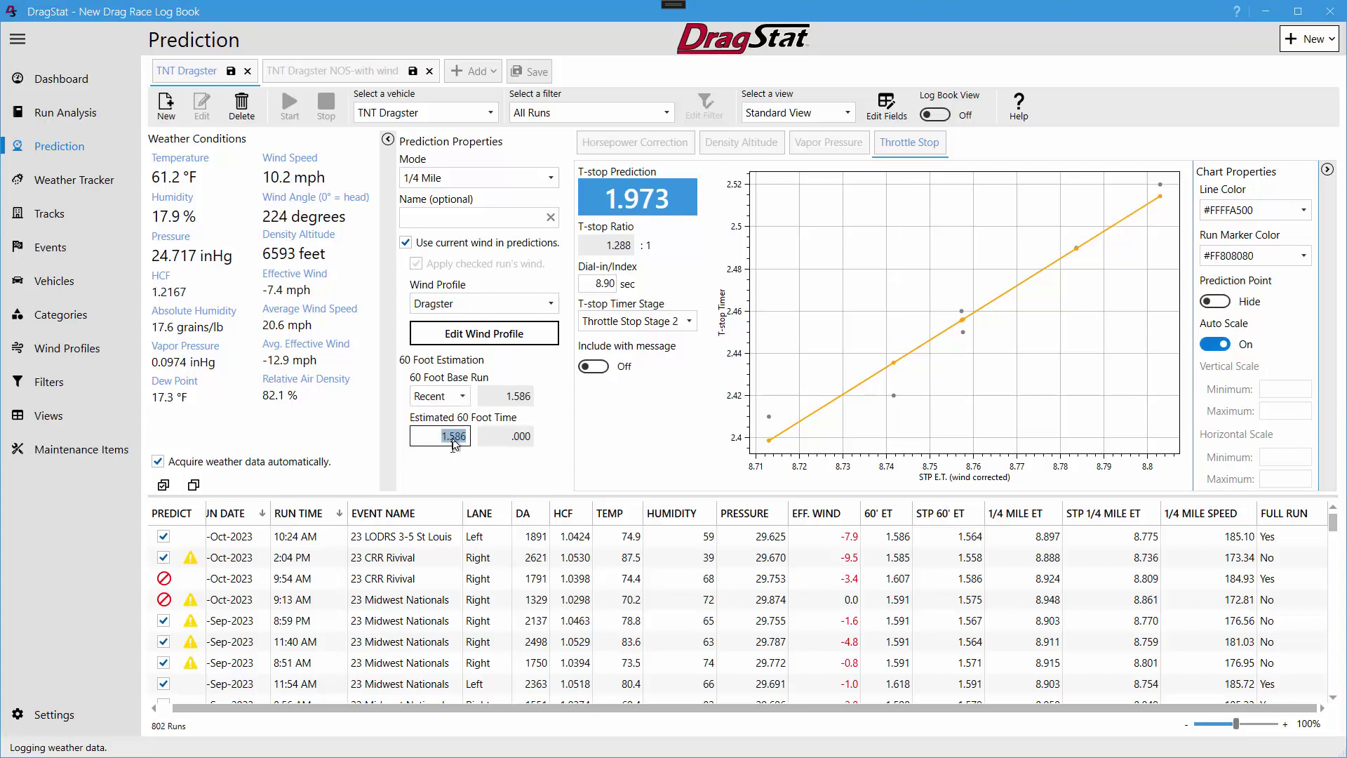
left_click(475, 547)
type(".6")
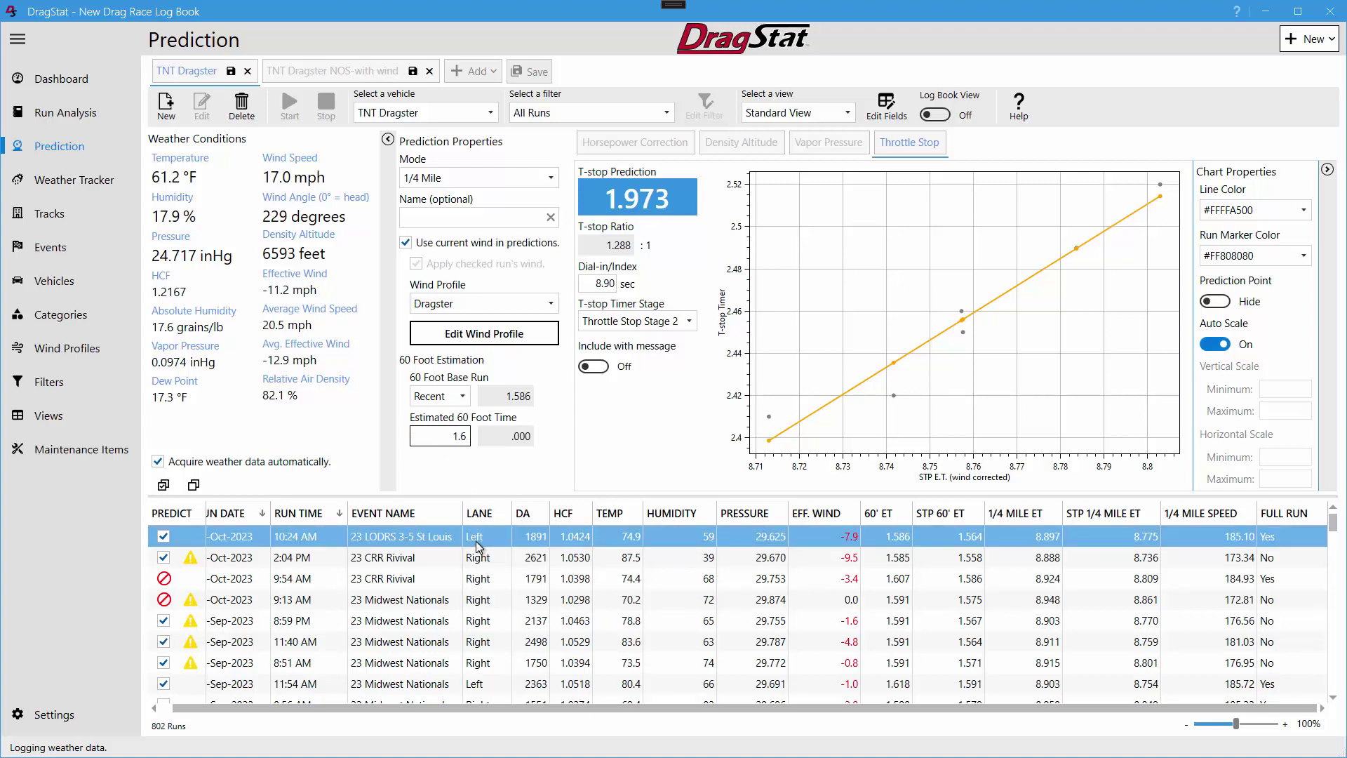
key("Return")
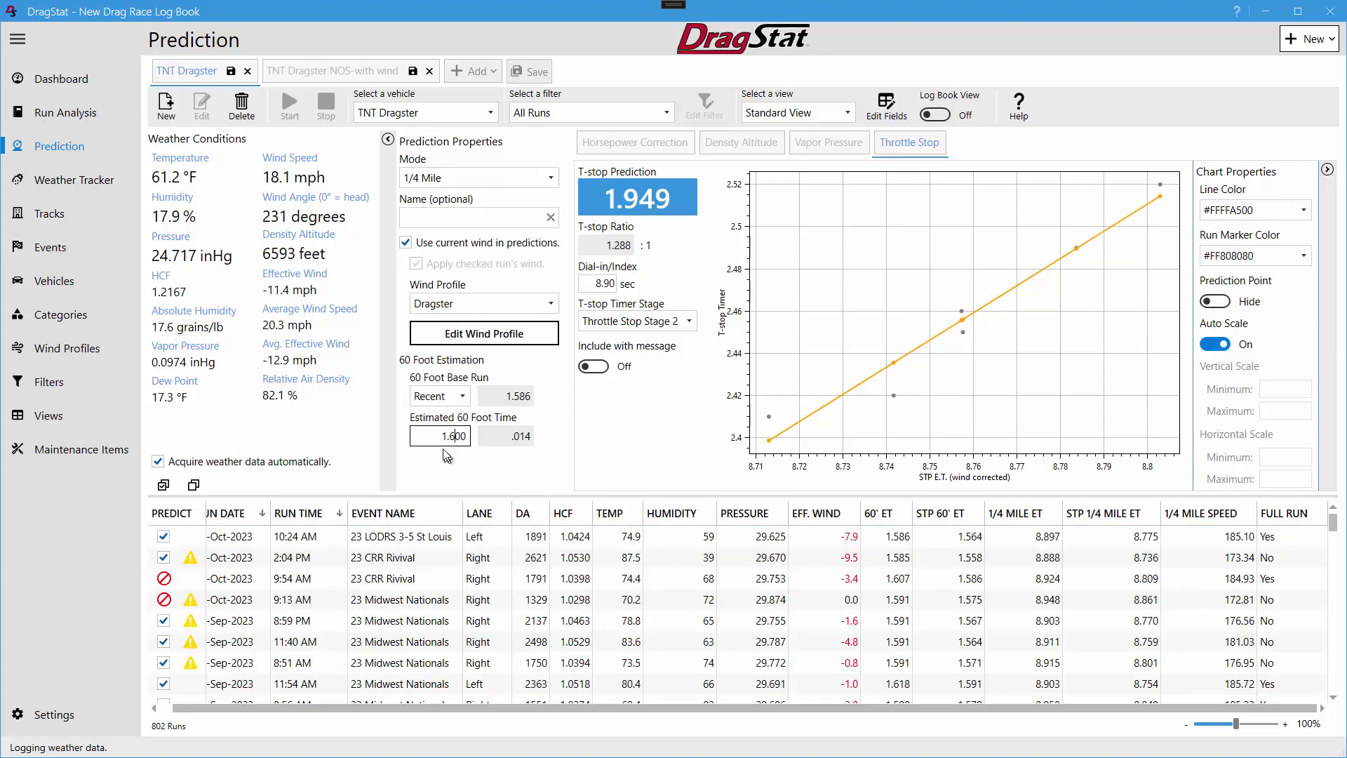
Set the estimated 60-foot time to 1.570 and base the 60-foot estimation on the Average run.
left_click_drag(440, 433, 472, 442)
type("1")
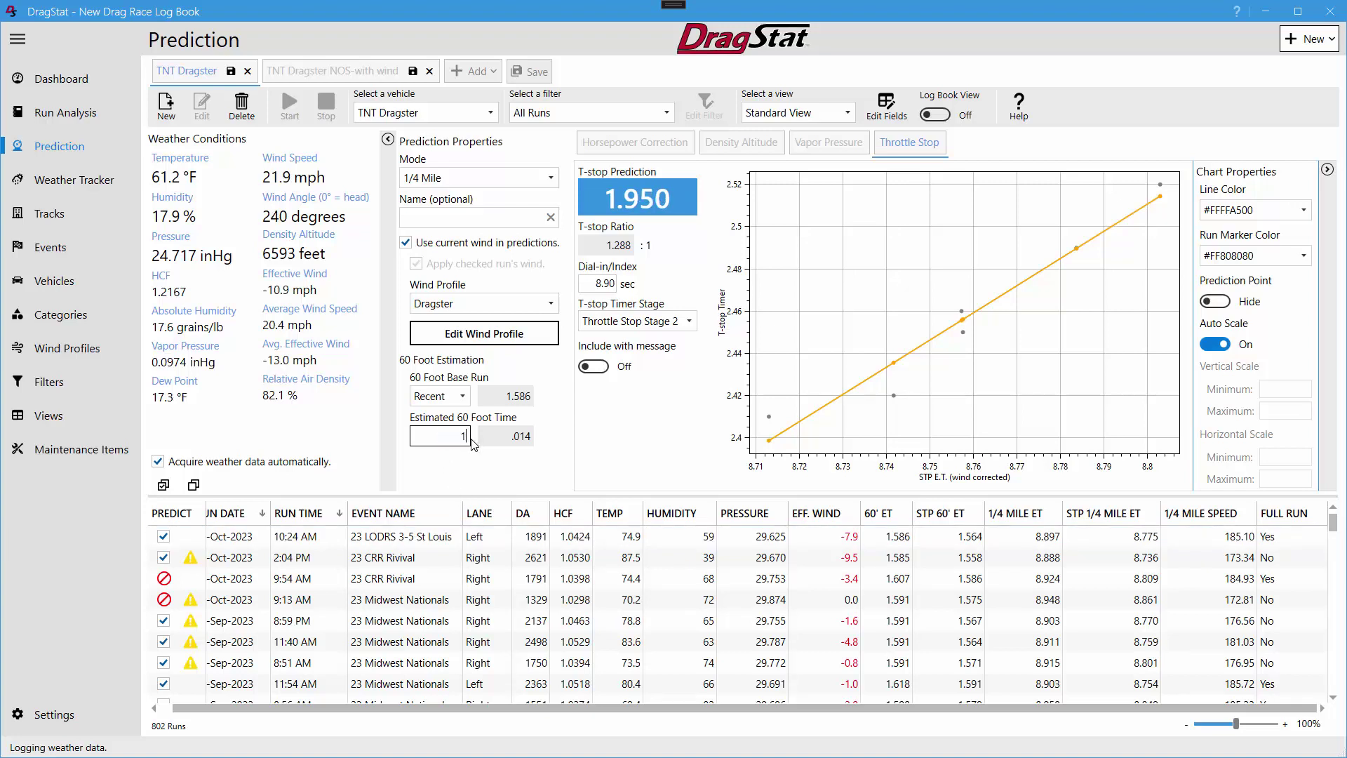
type(".570")
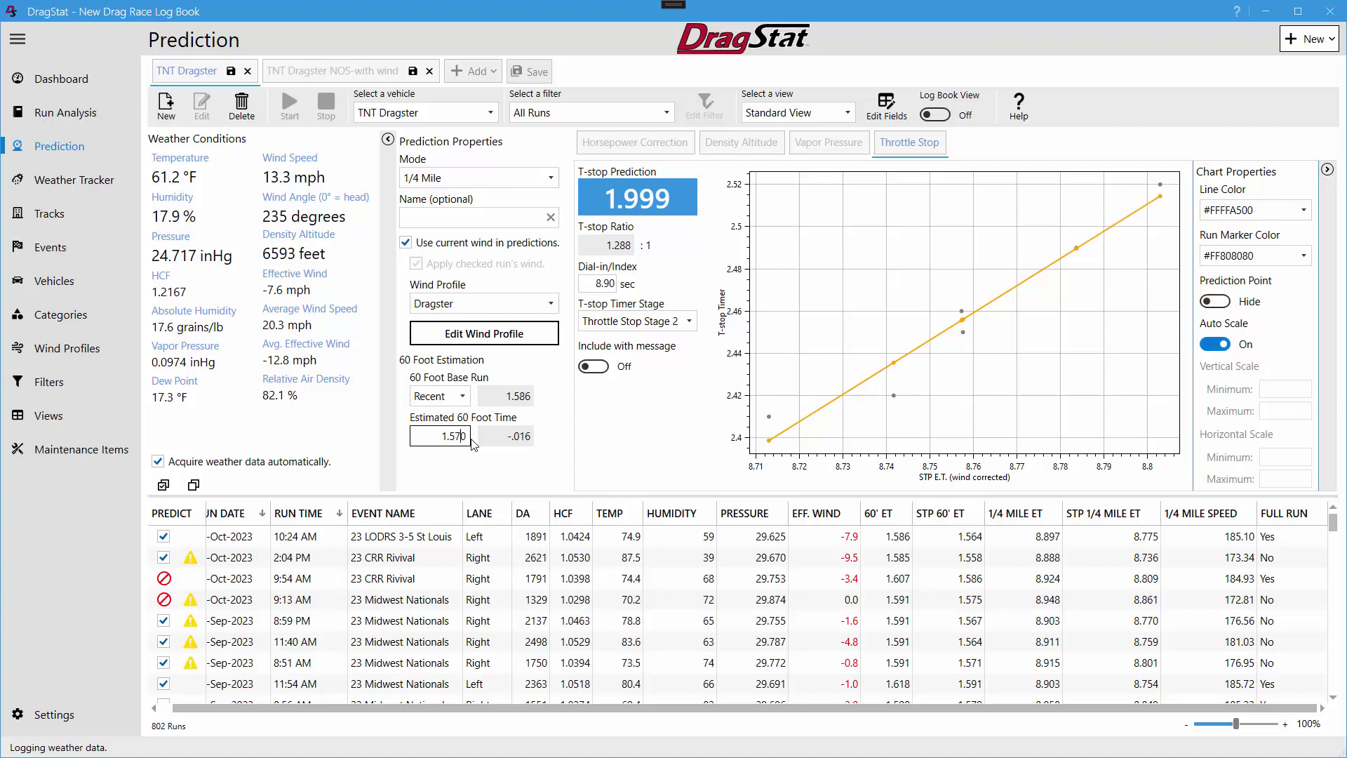
left_click(462, 397)
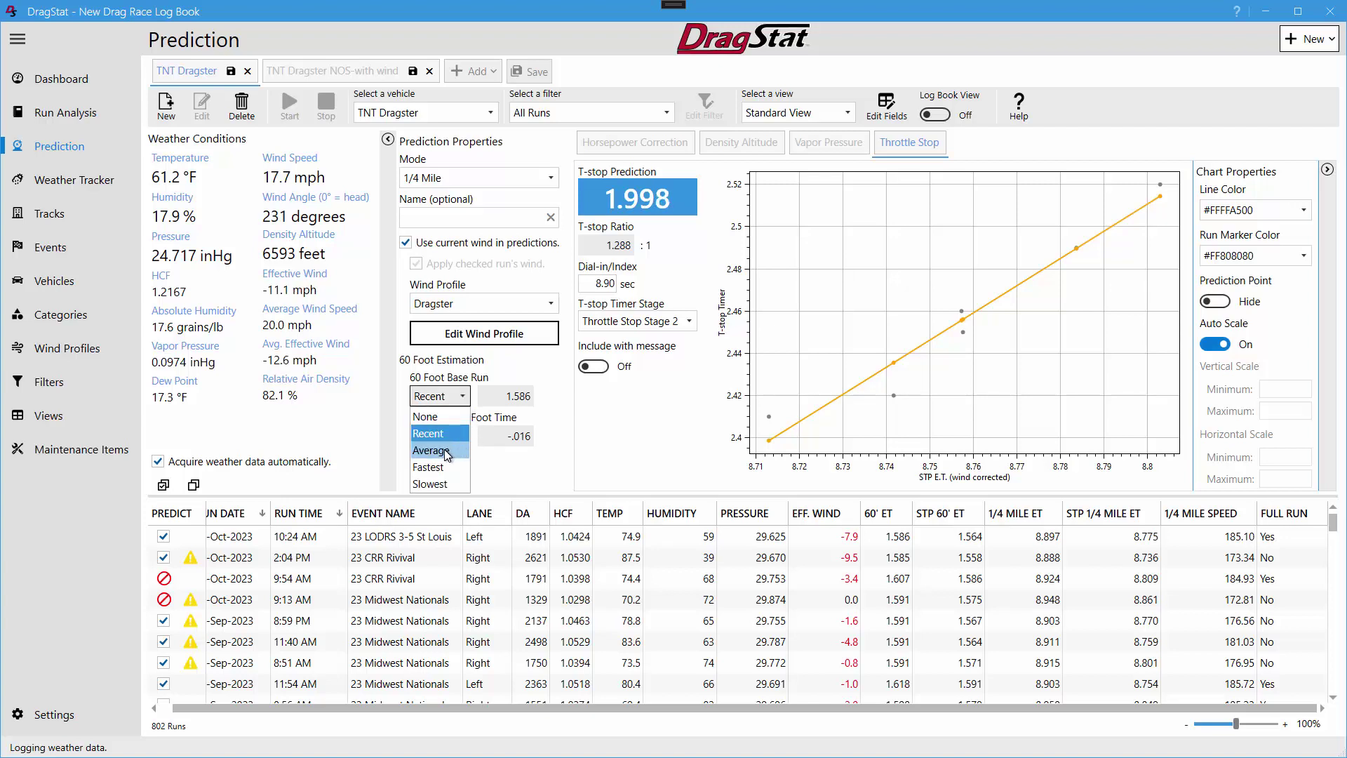
left_click(447, 455)
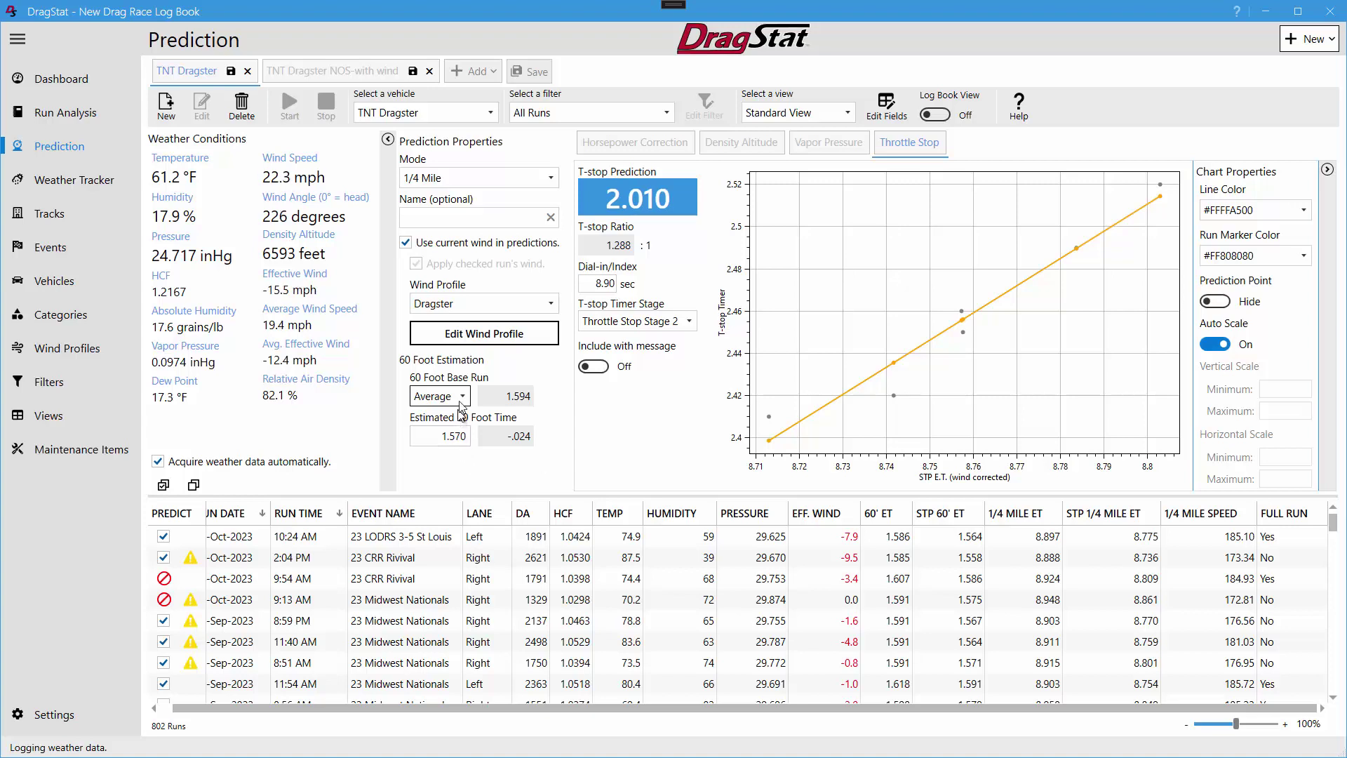
Switch to the TNT Dragster NOS-with wind prediction and include its 2:18 PM, 10:27 AM and 6:04 PM November runs from 23 LODRS 7-7 LVMS.
left_click(359, 72)
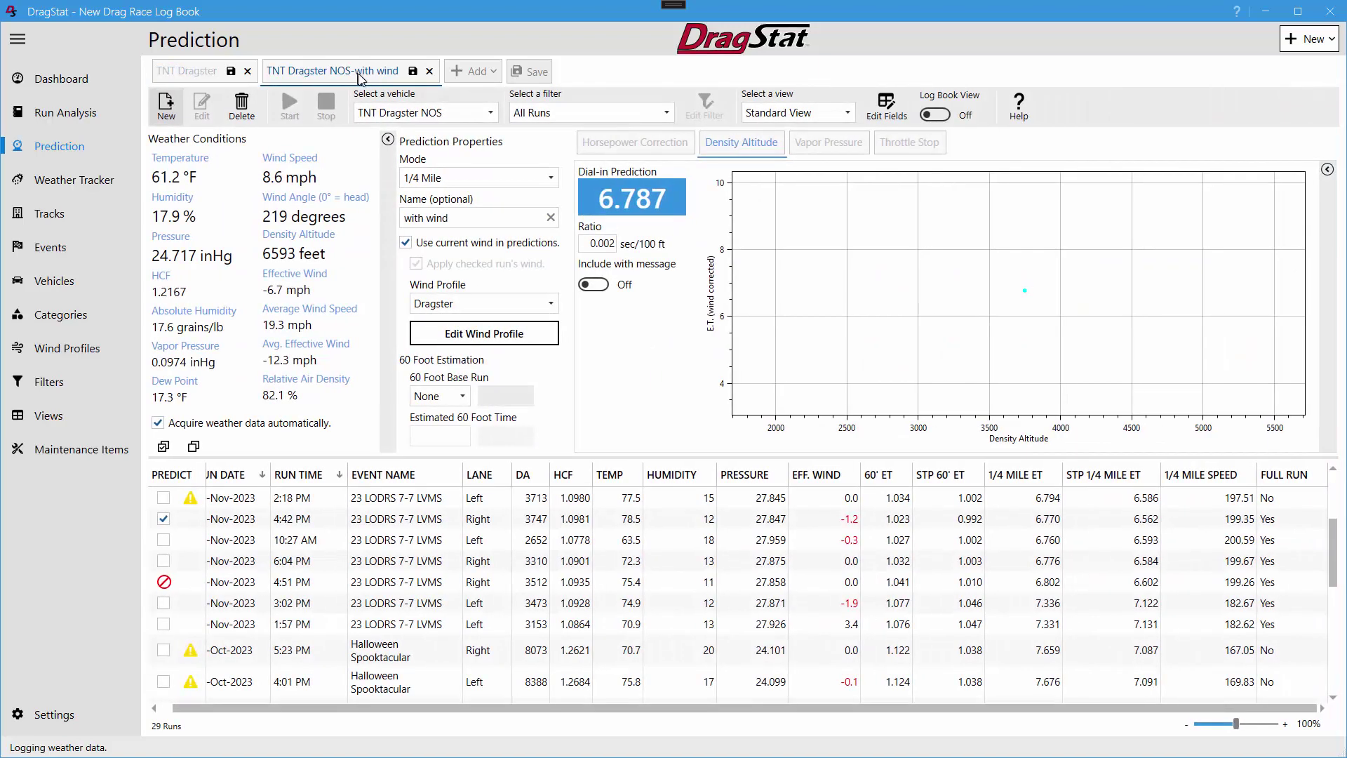
left_click(164, 498)
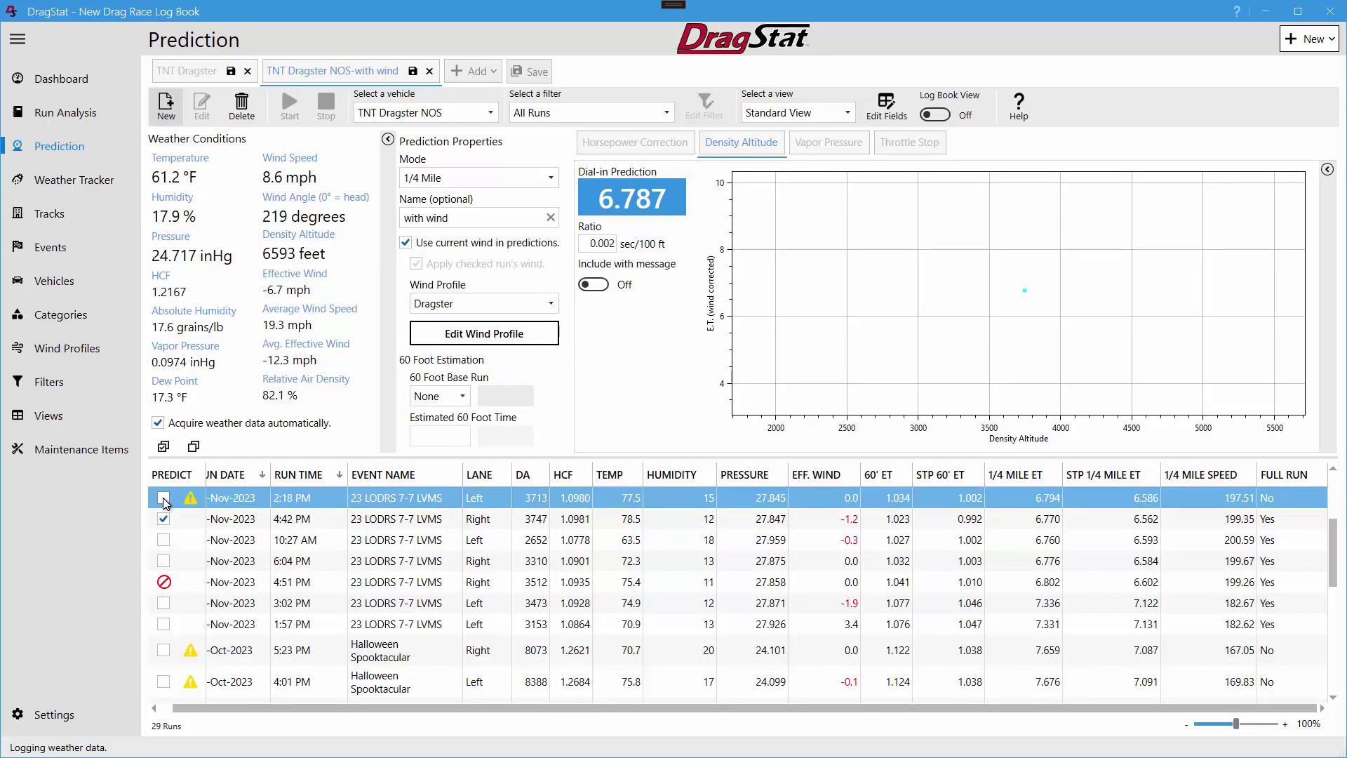
left_click(164, 540)
left_click(164, 561)
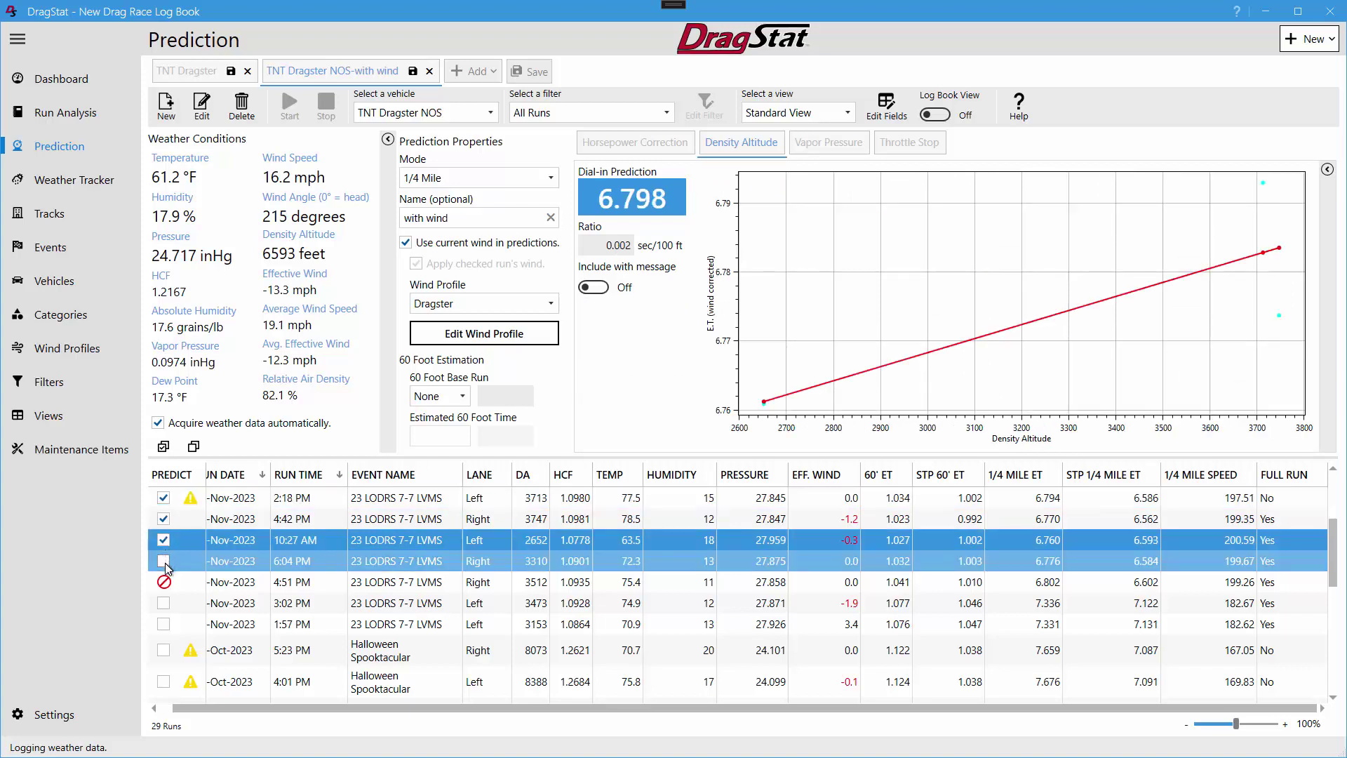
left_click(169, 604)
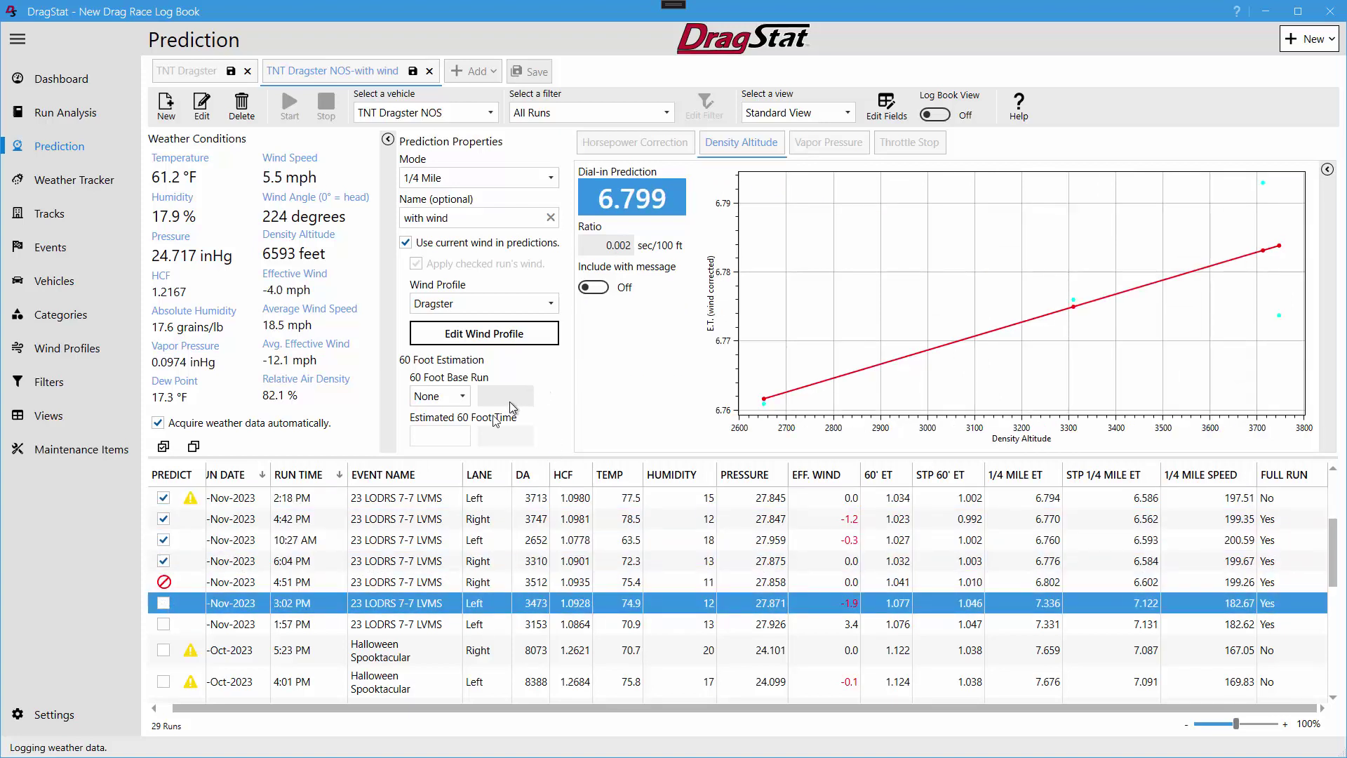
Set the NOS prediction's 60-foot base run to Average and its estimated 60-foot time to 1.010.
left_click(439, 395)
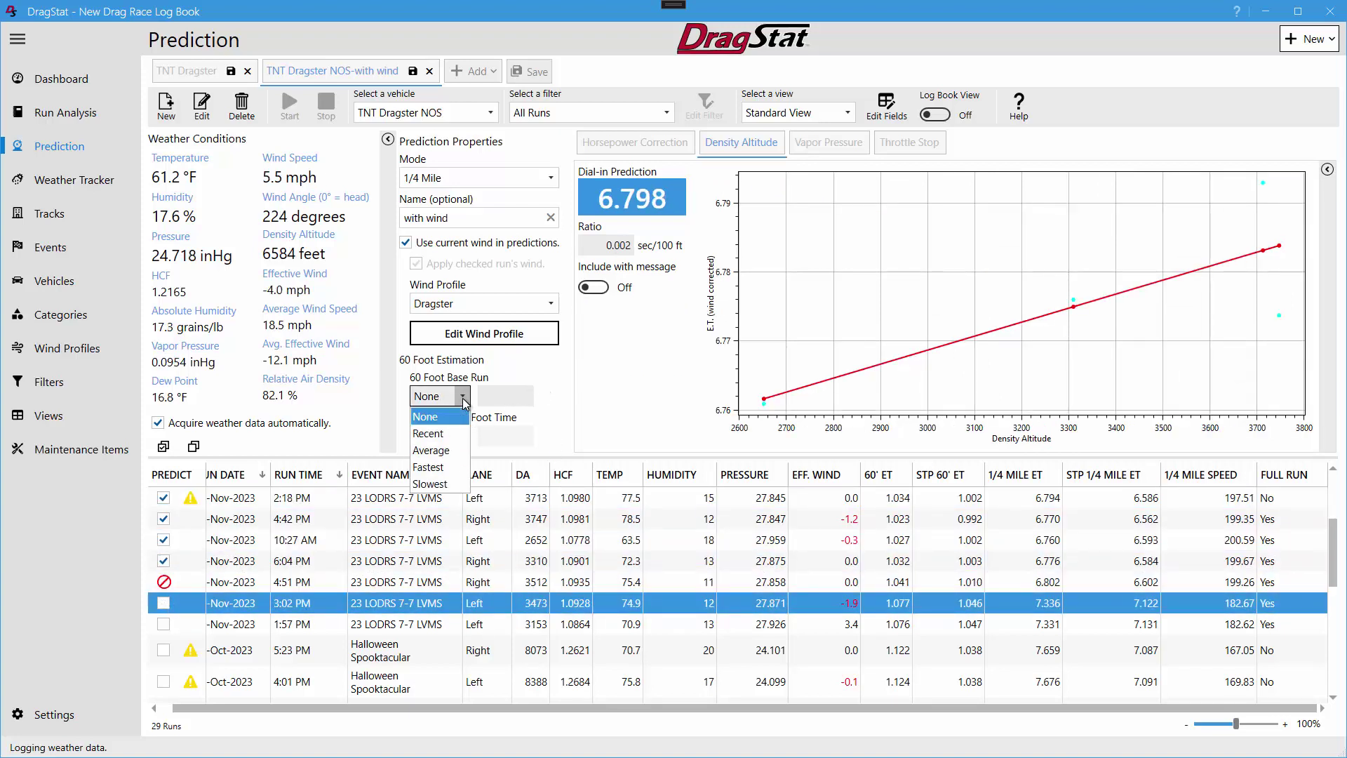
left_click(447, 450)
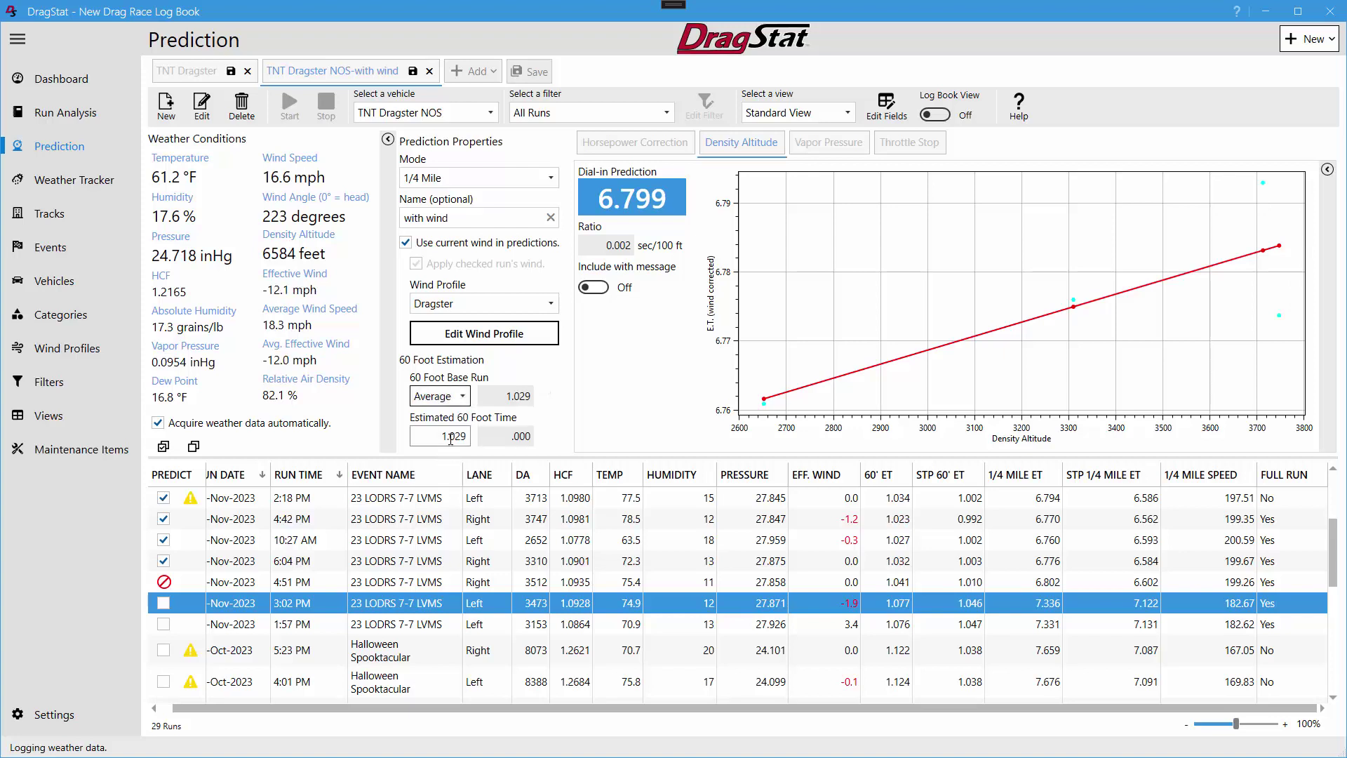
left_click(453, 436)
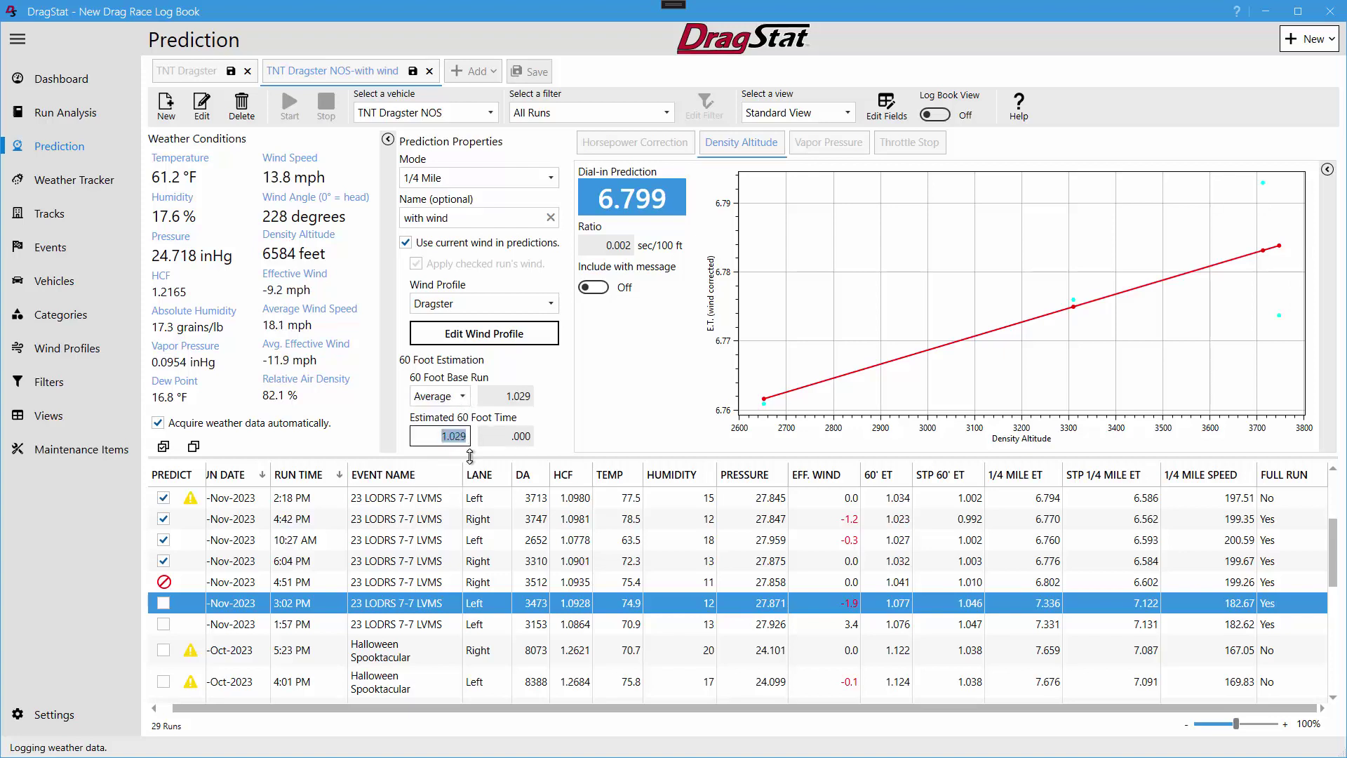
type("1.010")
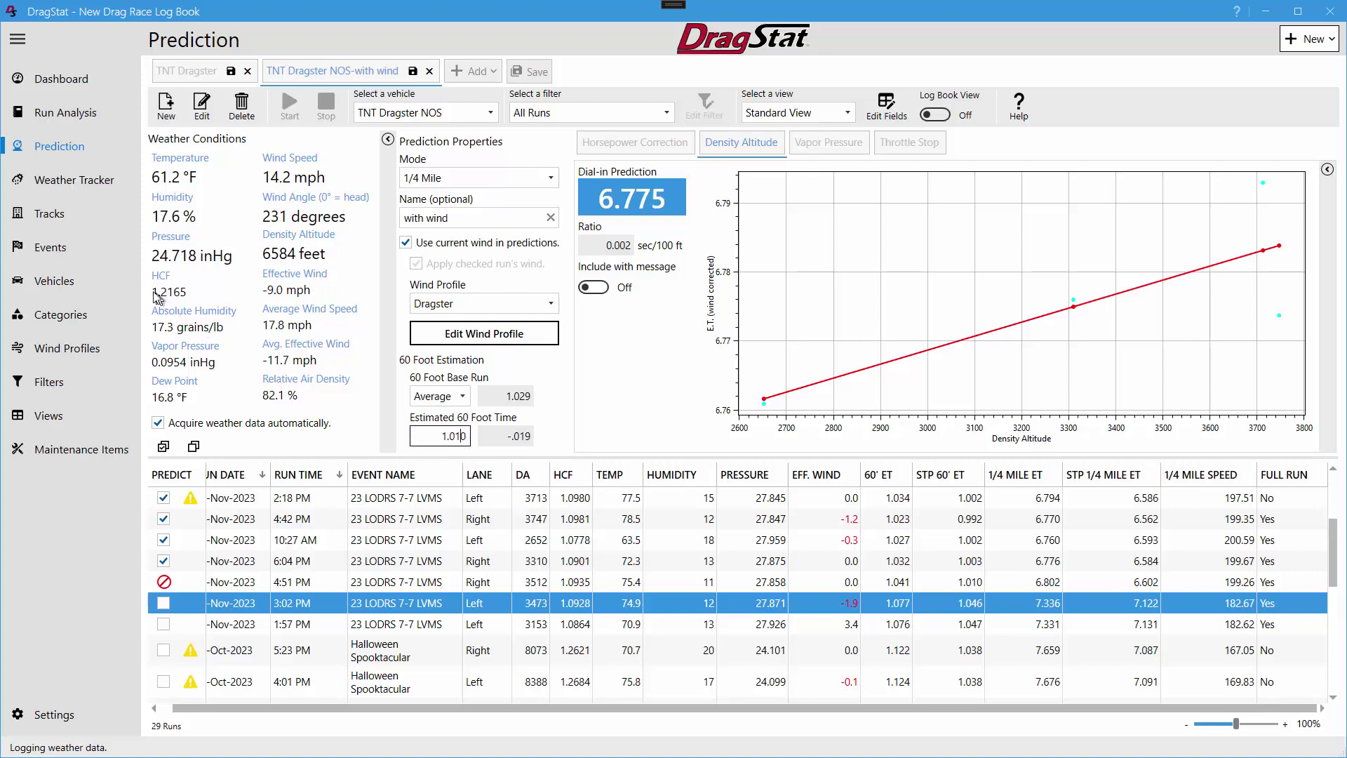
Check the 60 Foot Factor in the TNT Dragster NOS vehicle's settings, close them without changes, and return to the predictions.
left_click(66, 282)
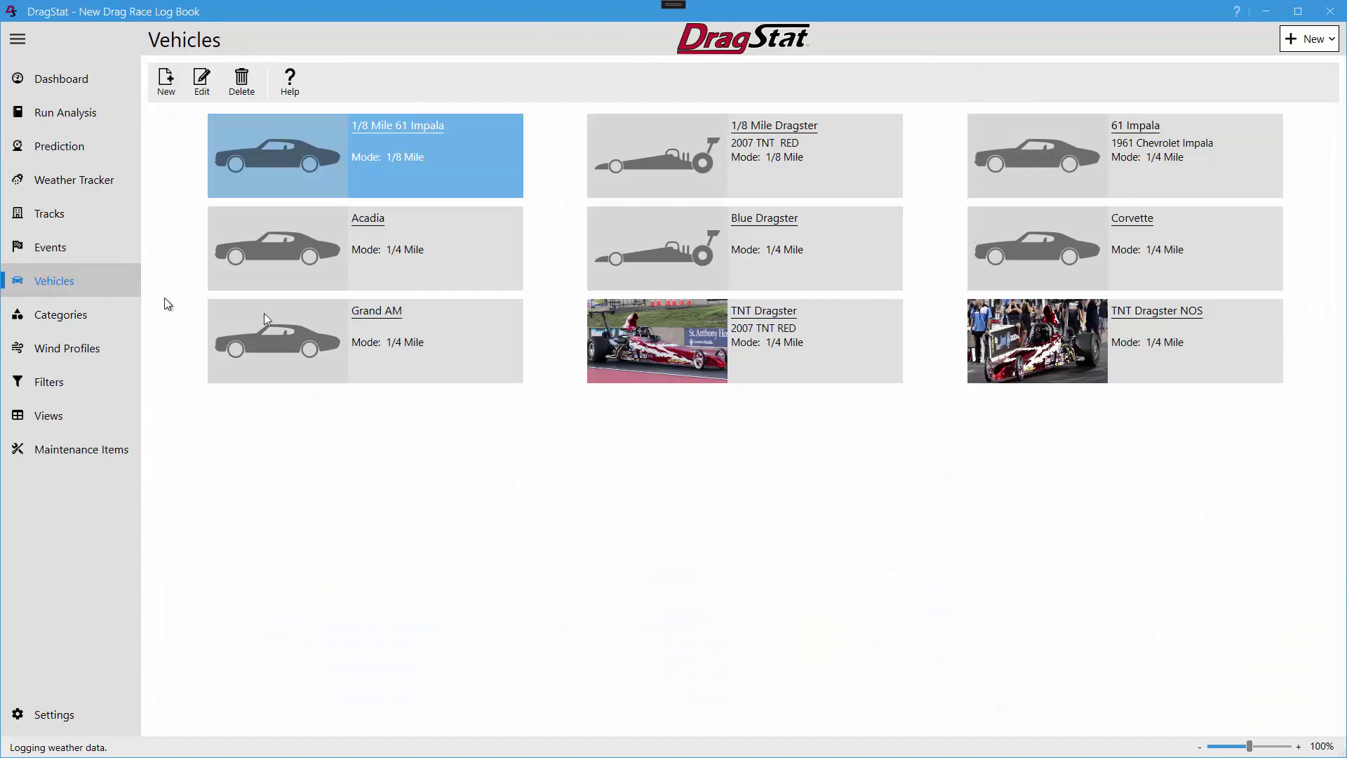
double_click(1138, 320)
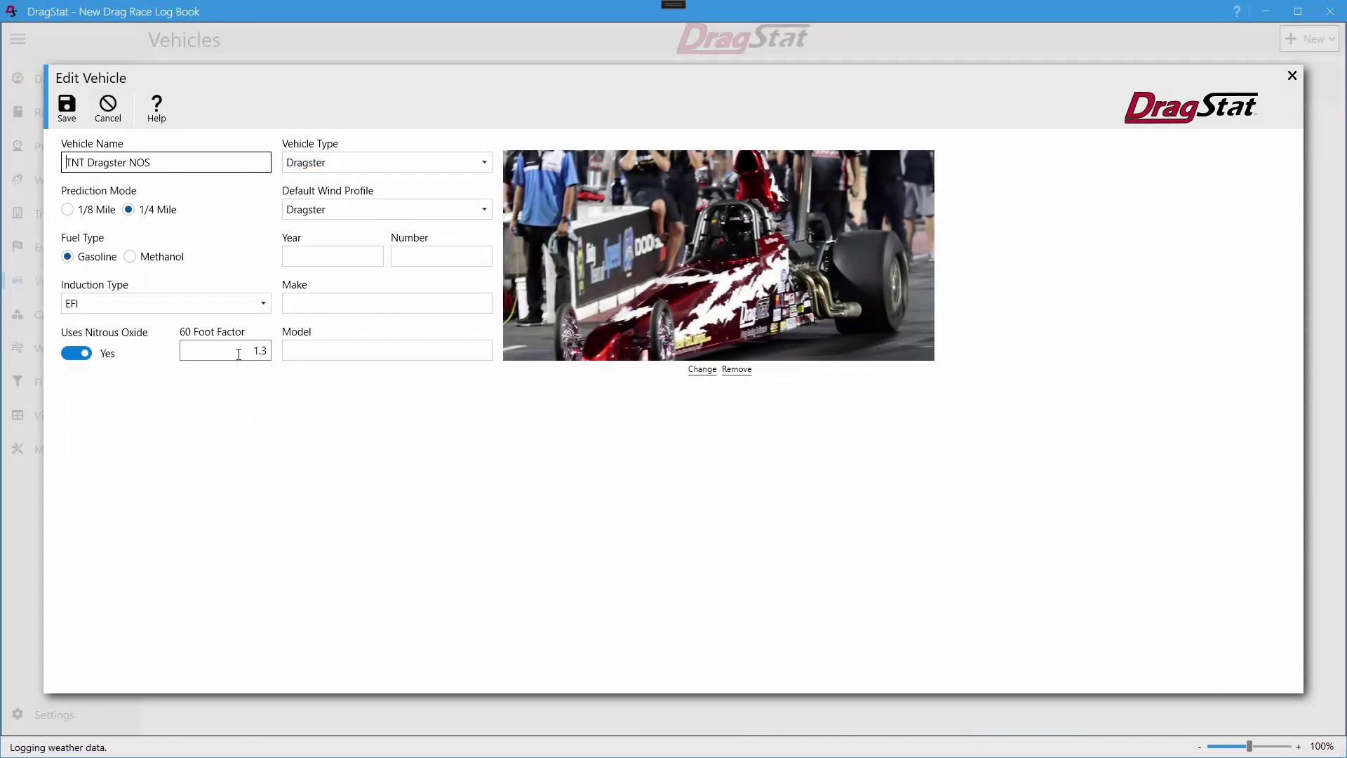
left_click(111, 115)
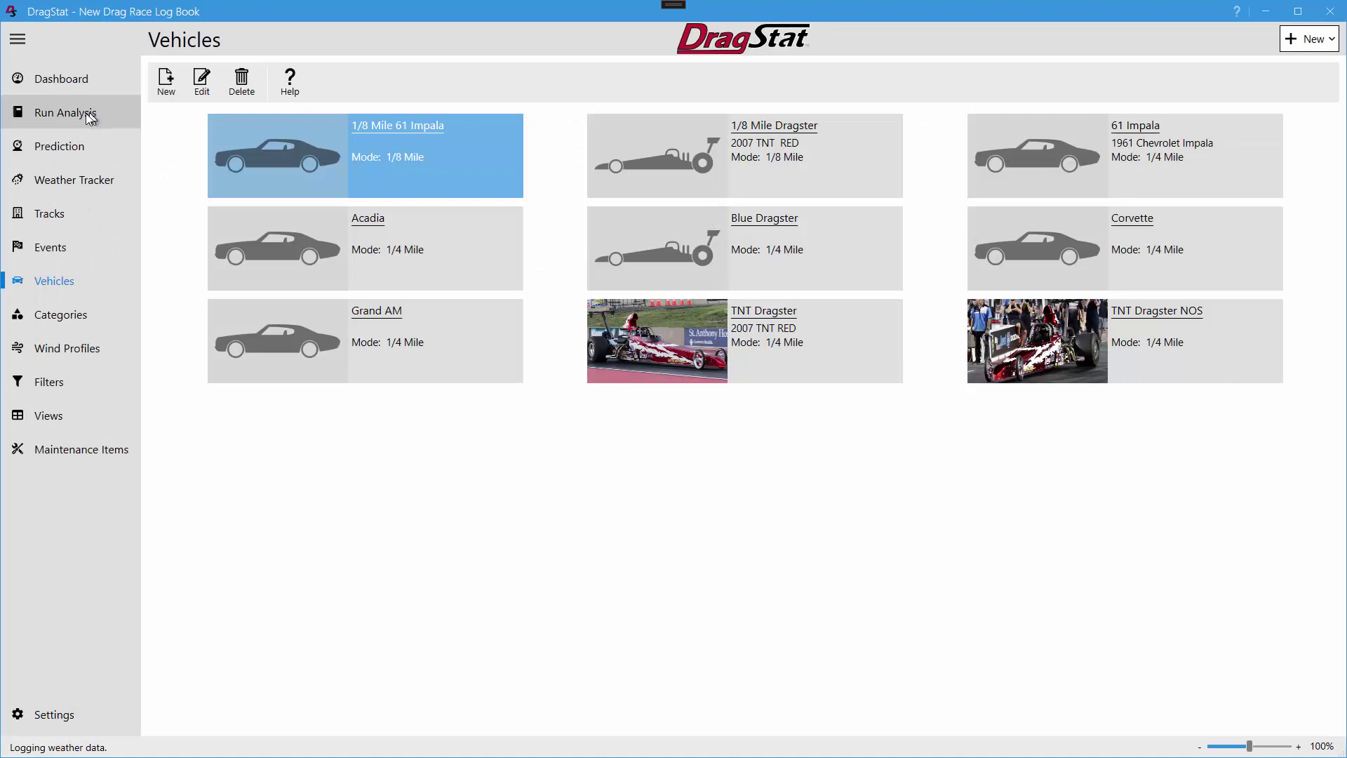
left_click(67, 144)
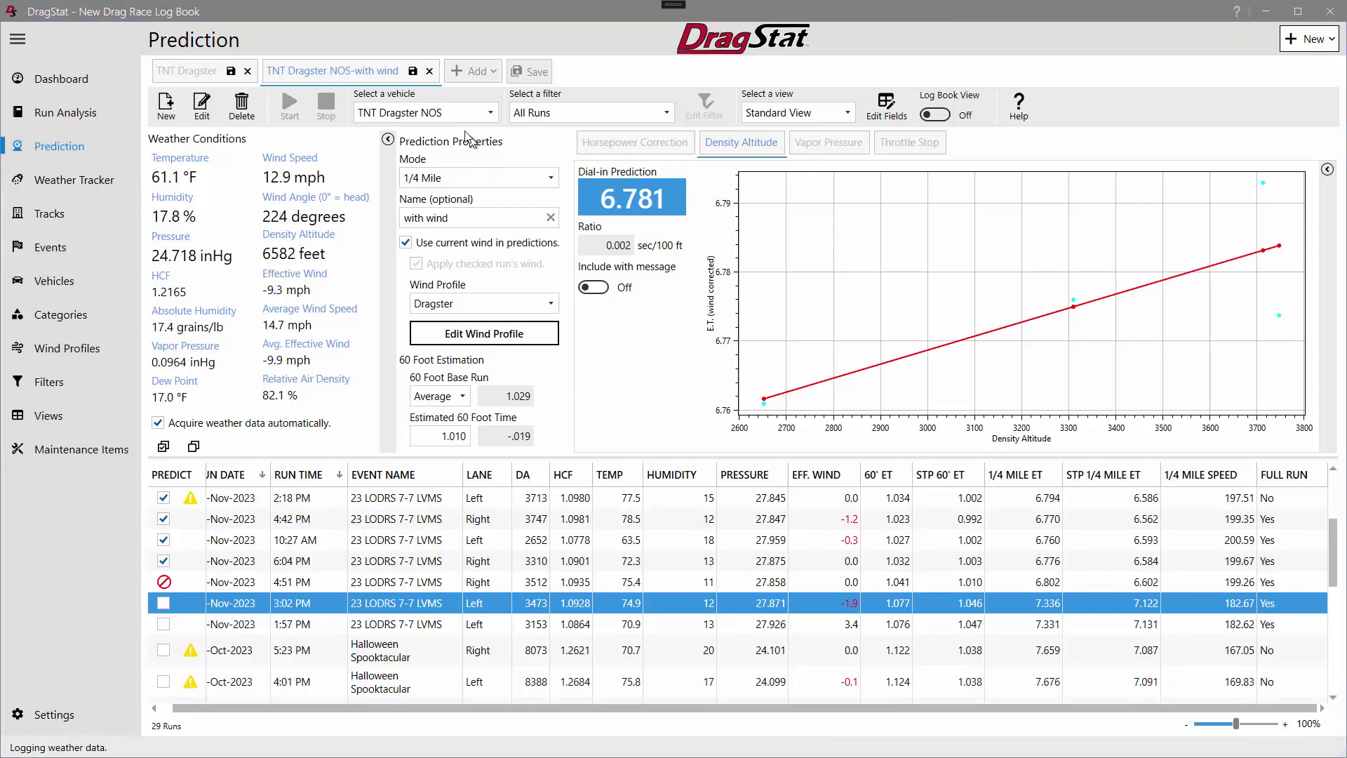
Save the NOS prediction as TNT Dragster NOS-with wind.dspred, and save all open predictions together as AllCars.
left_click(414, 73)
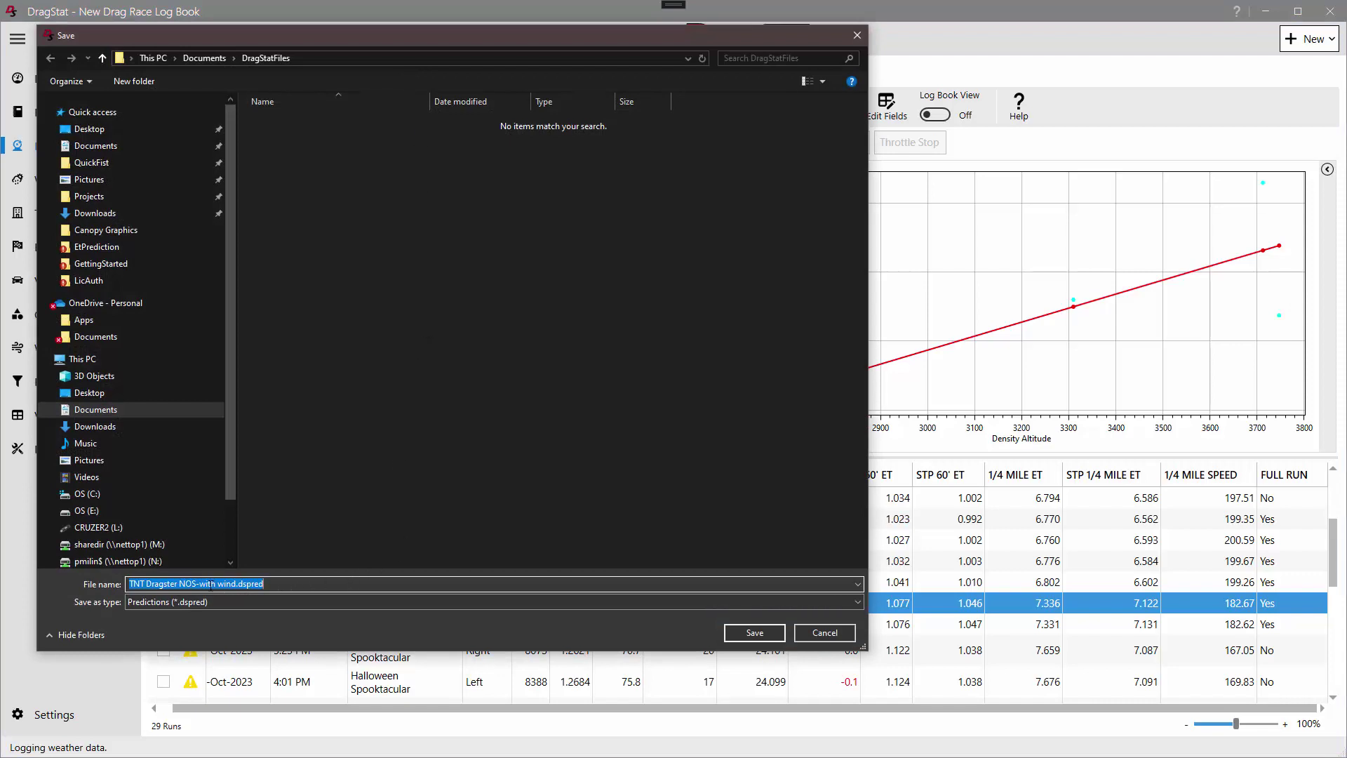
left_click(755, 633)
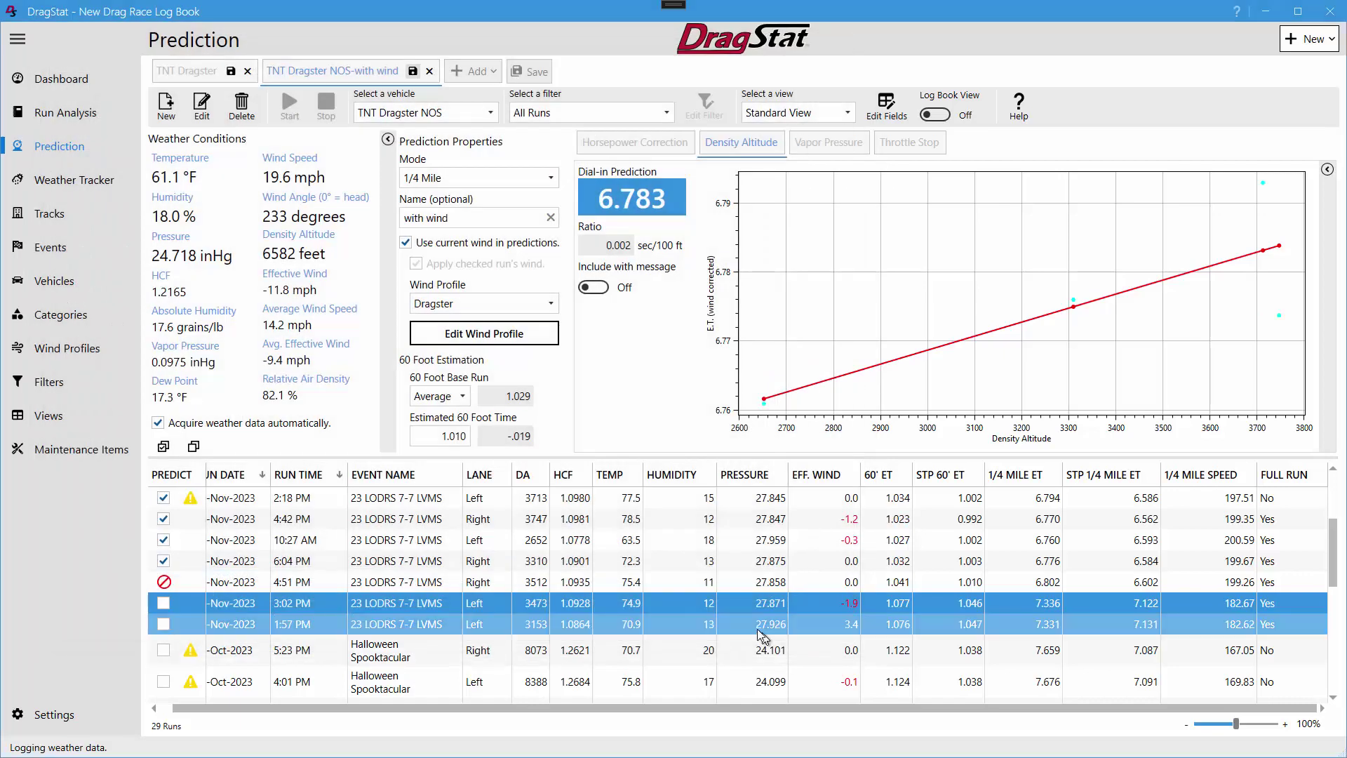
left_click(532, 71)
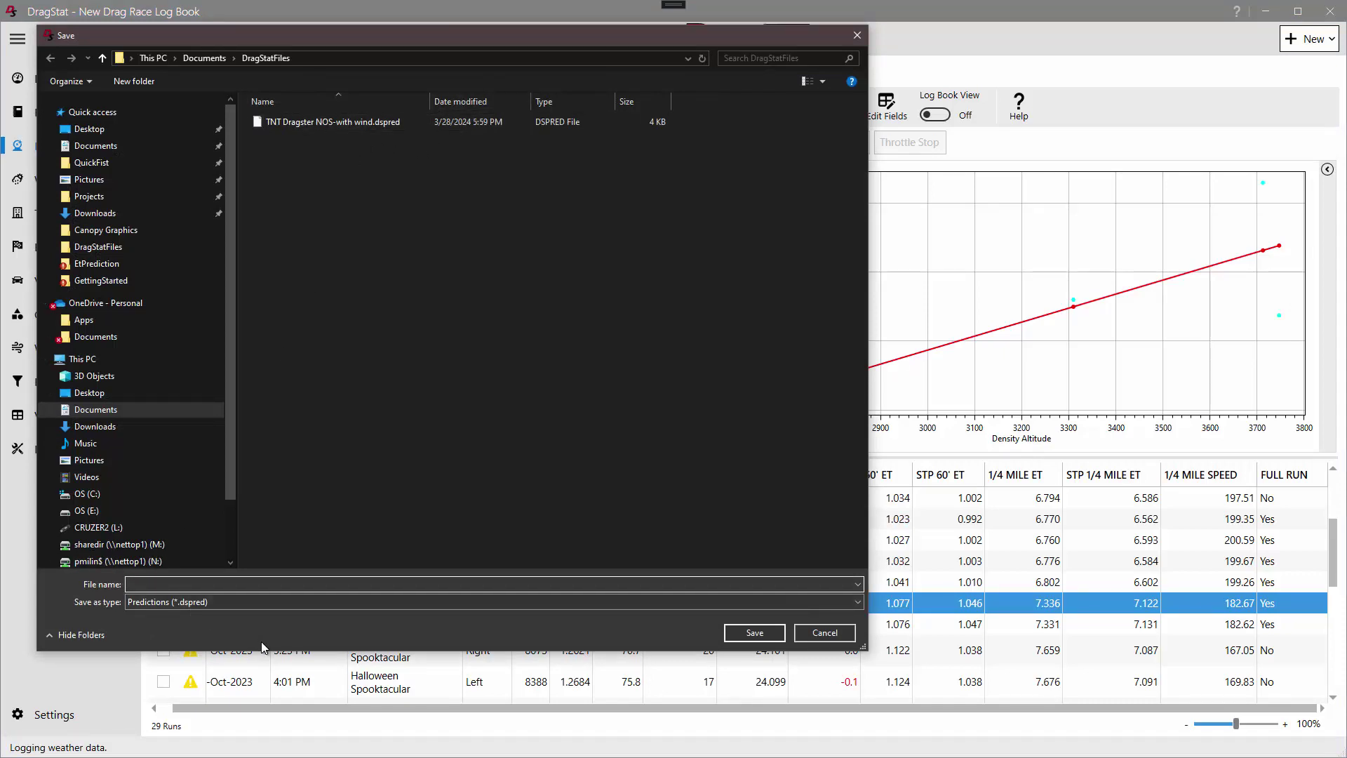
type("AllCars")
left_click(755, 634)
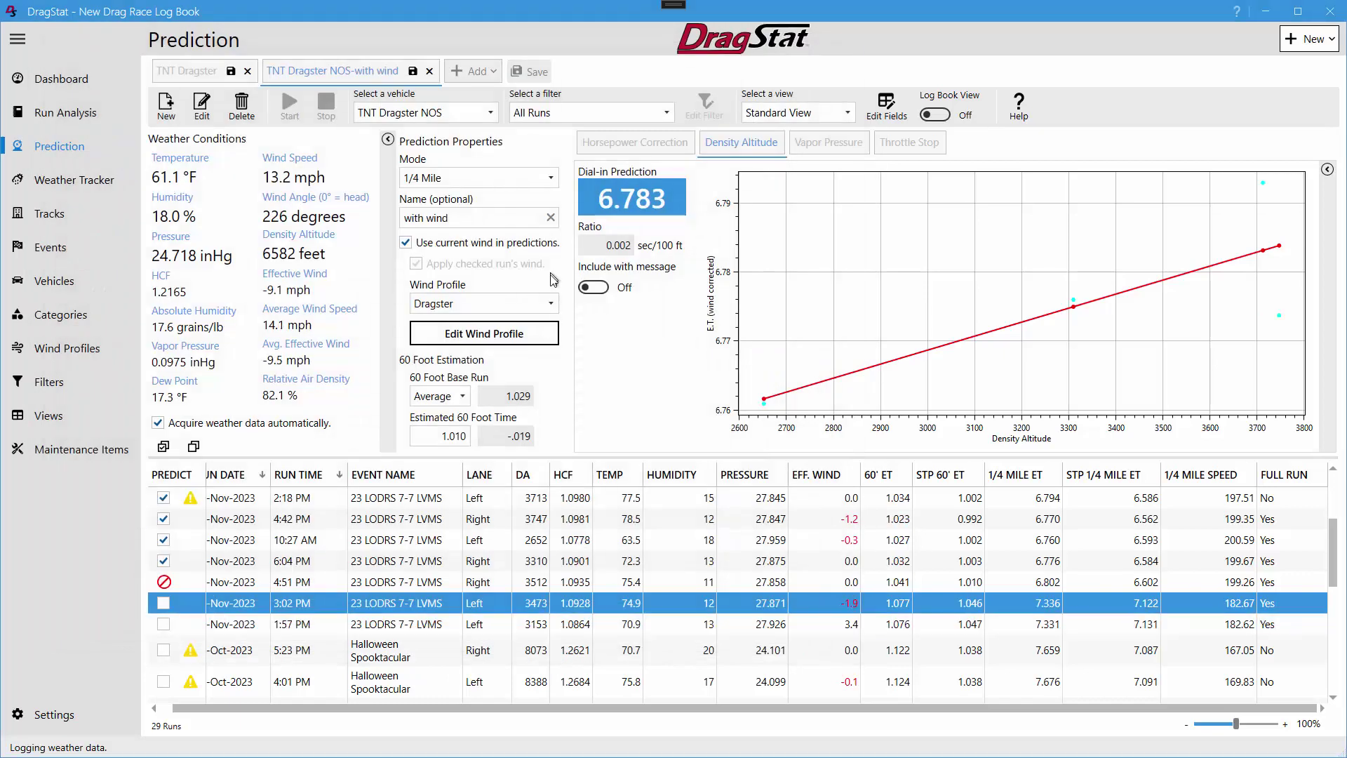
Close the TNT Dragster NOS-with wind prediction and reopen it from the file TNT Dragster NOS-with wind.dspred.
left_click(429, 72)
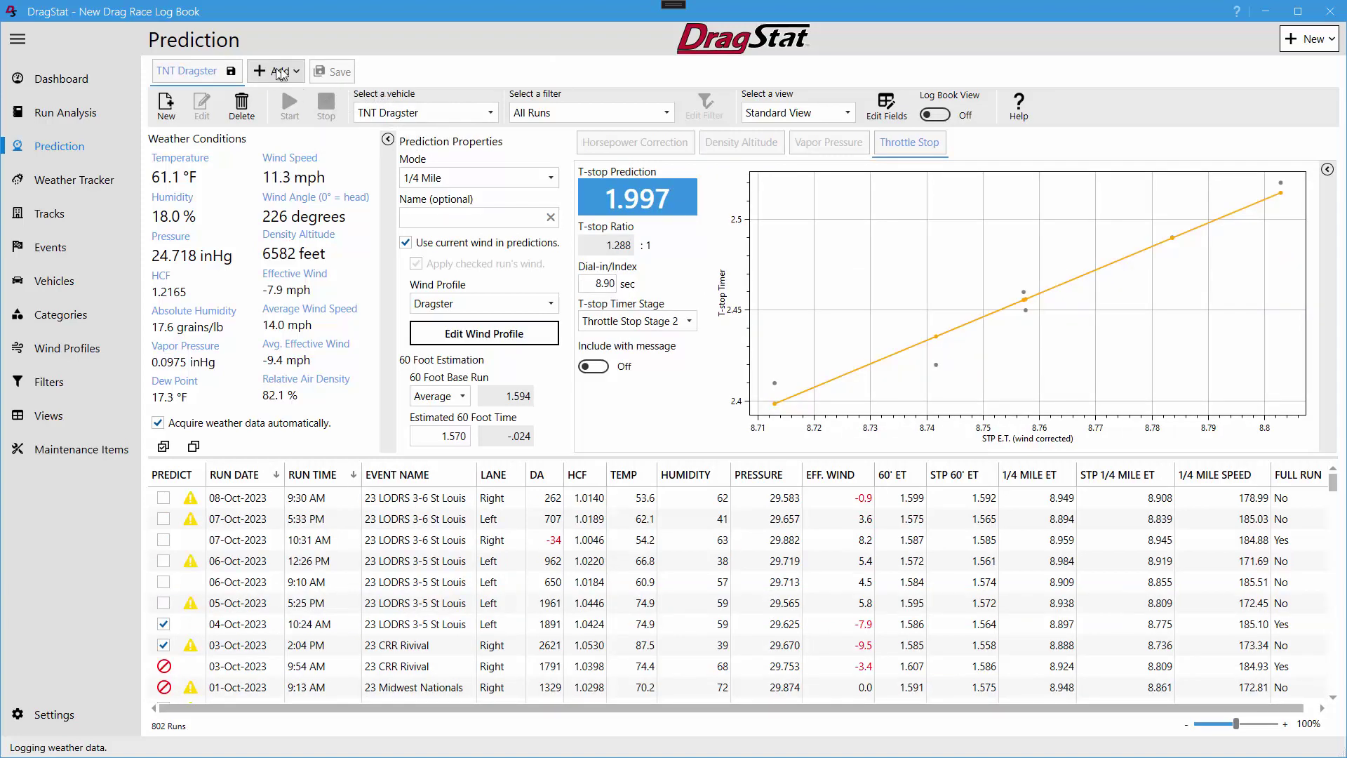
left_click(298, 73)
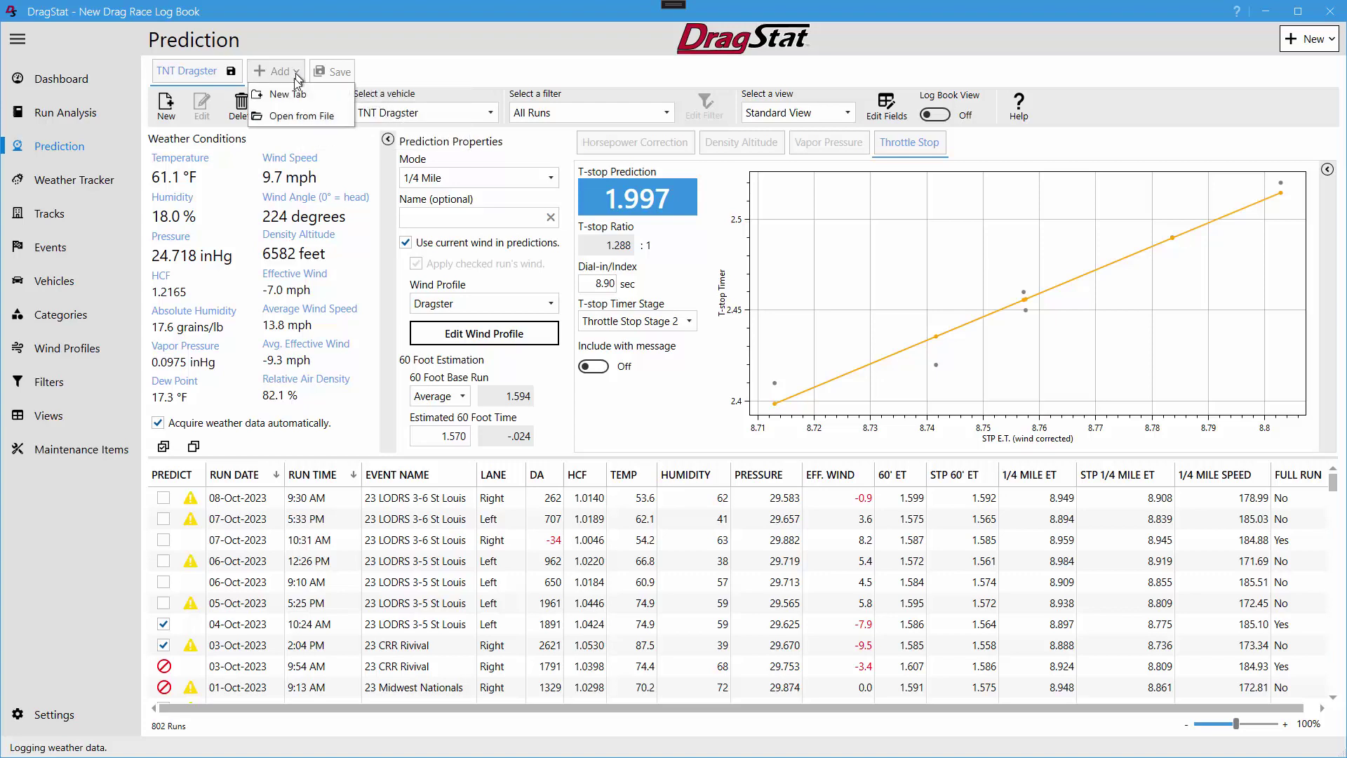
left_click(303, 117)
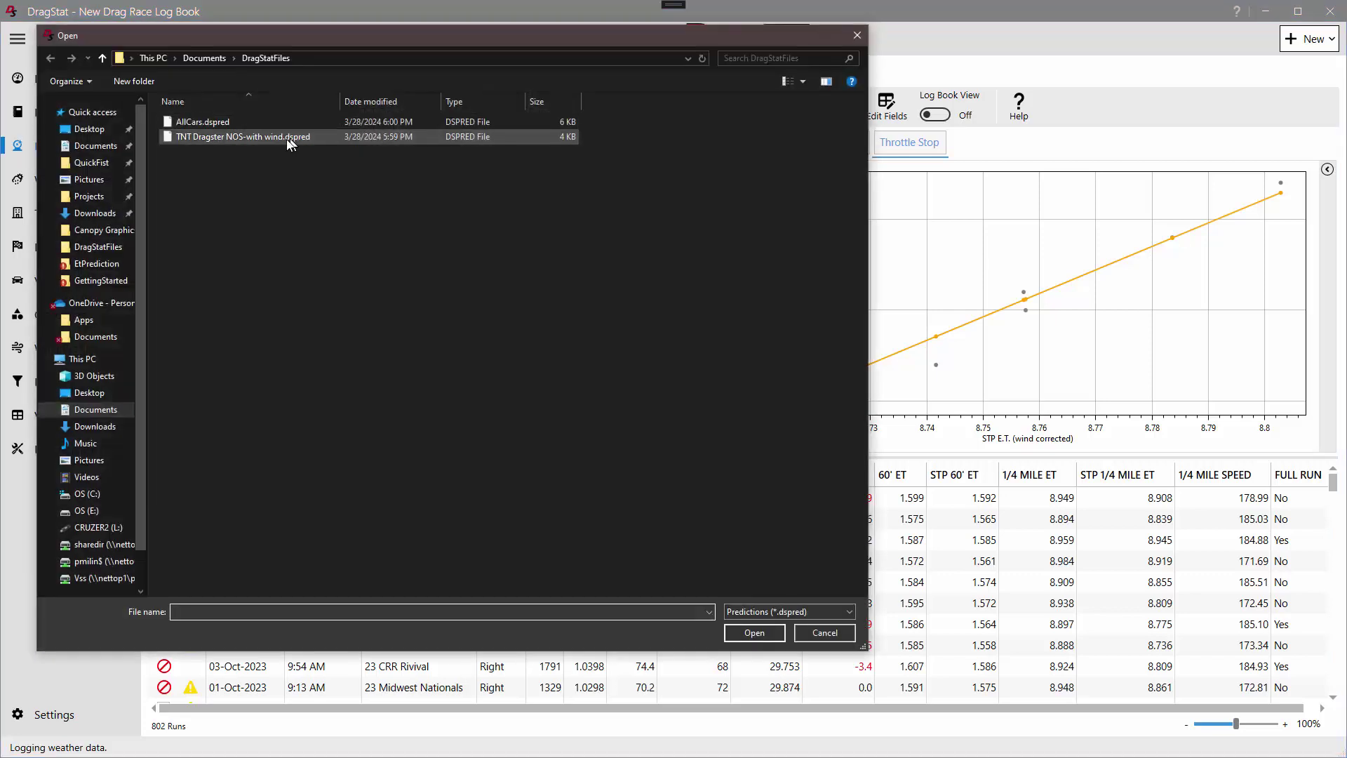
left_click(244, 139)
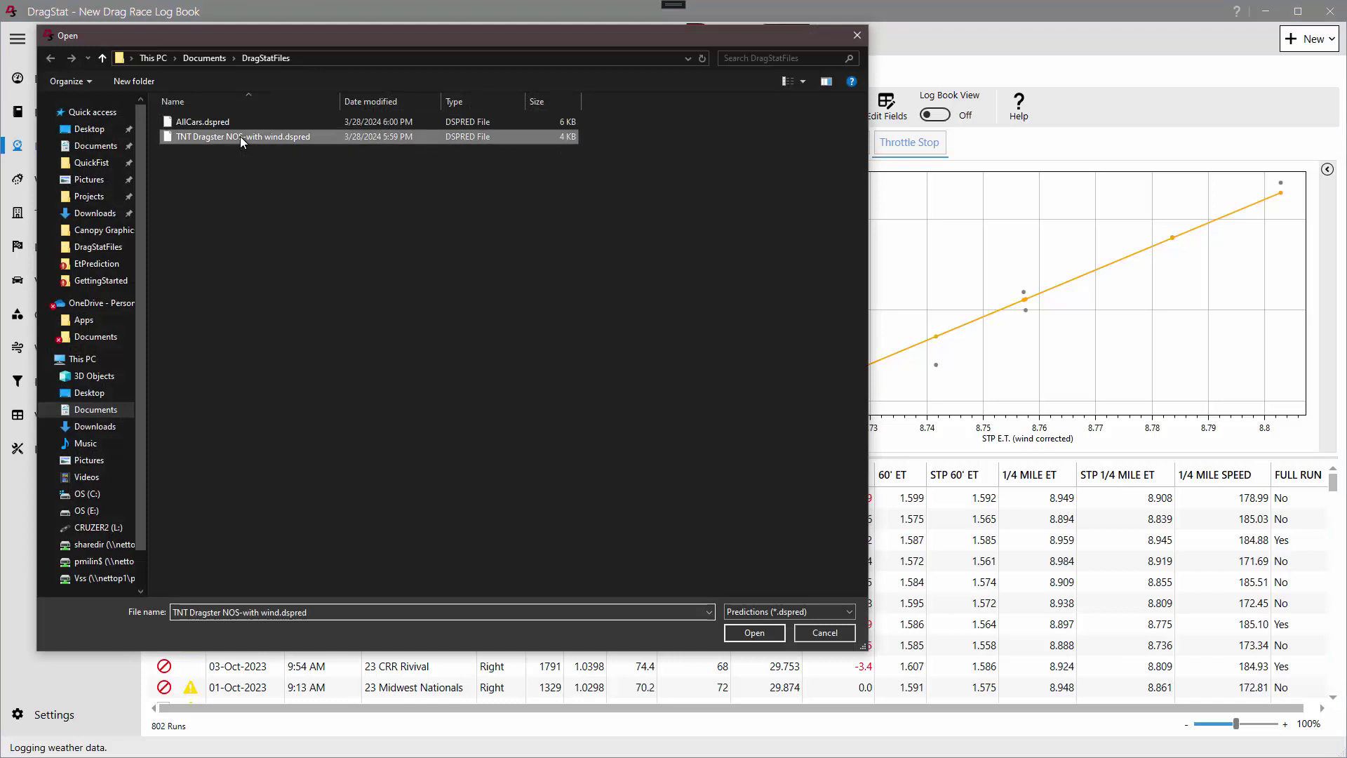
left_click(754, 632)
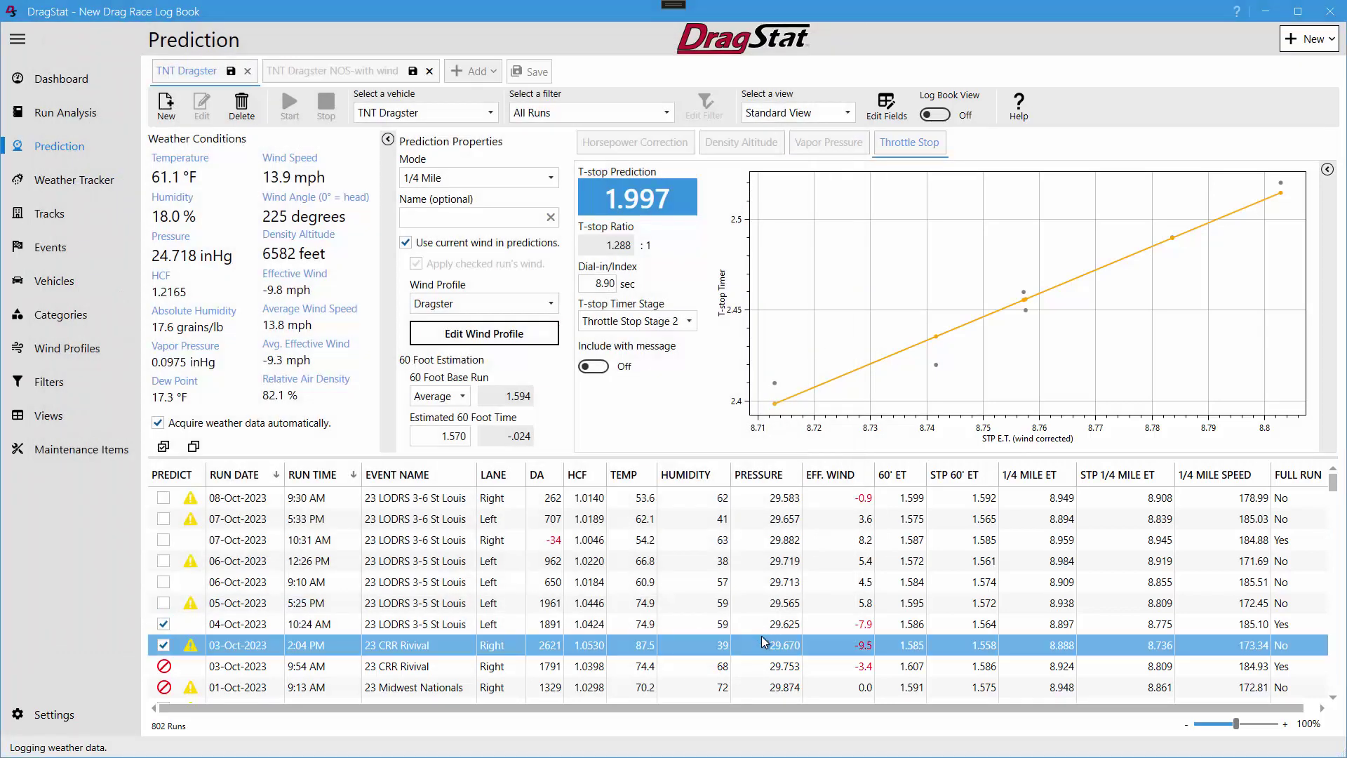
Change the NOS prediction's vehicle to 61 Impala and the TNT Dragster prediction's vehicle to Grand AM.
left_click(365, 78)
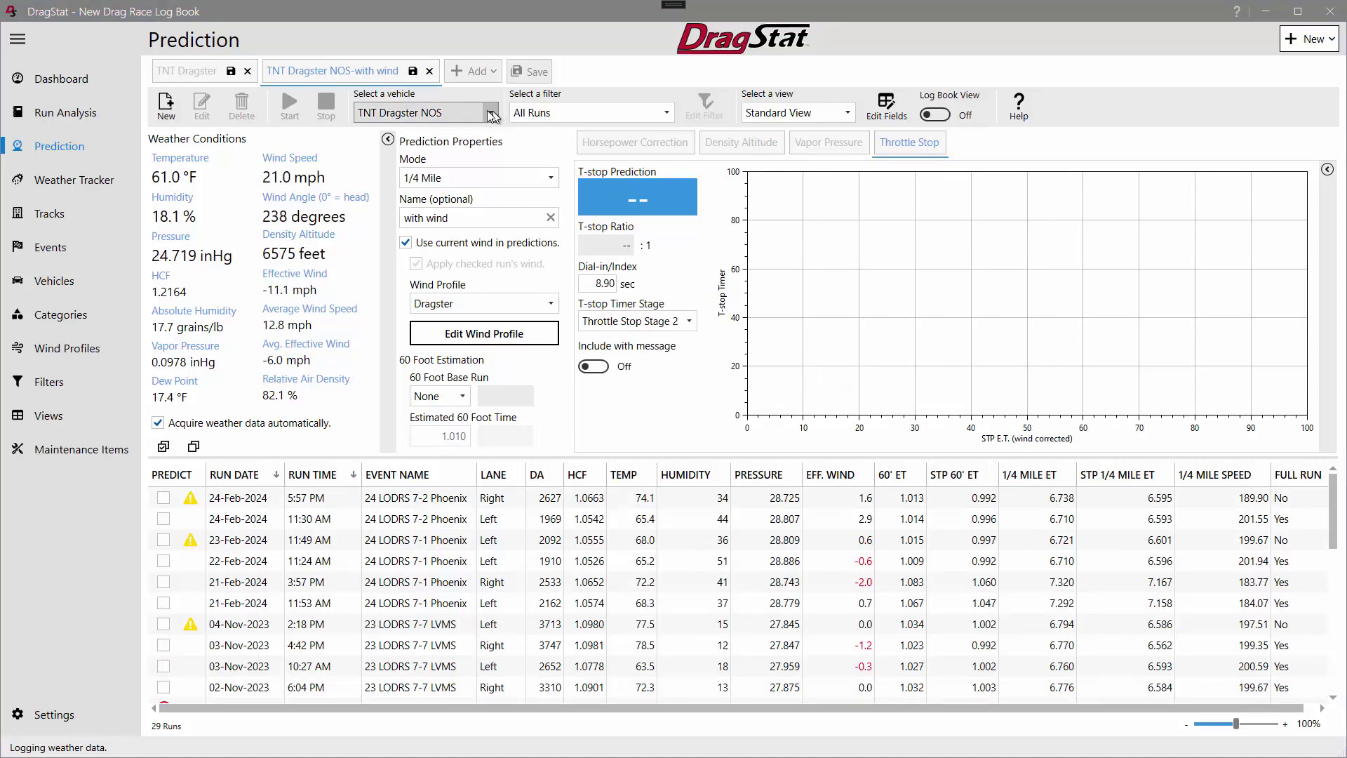
left_click(489, 116)
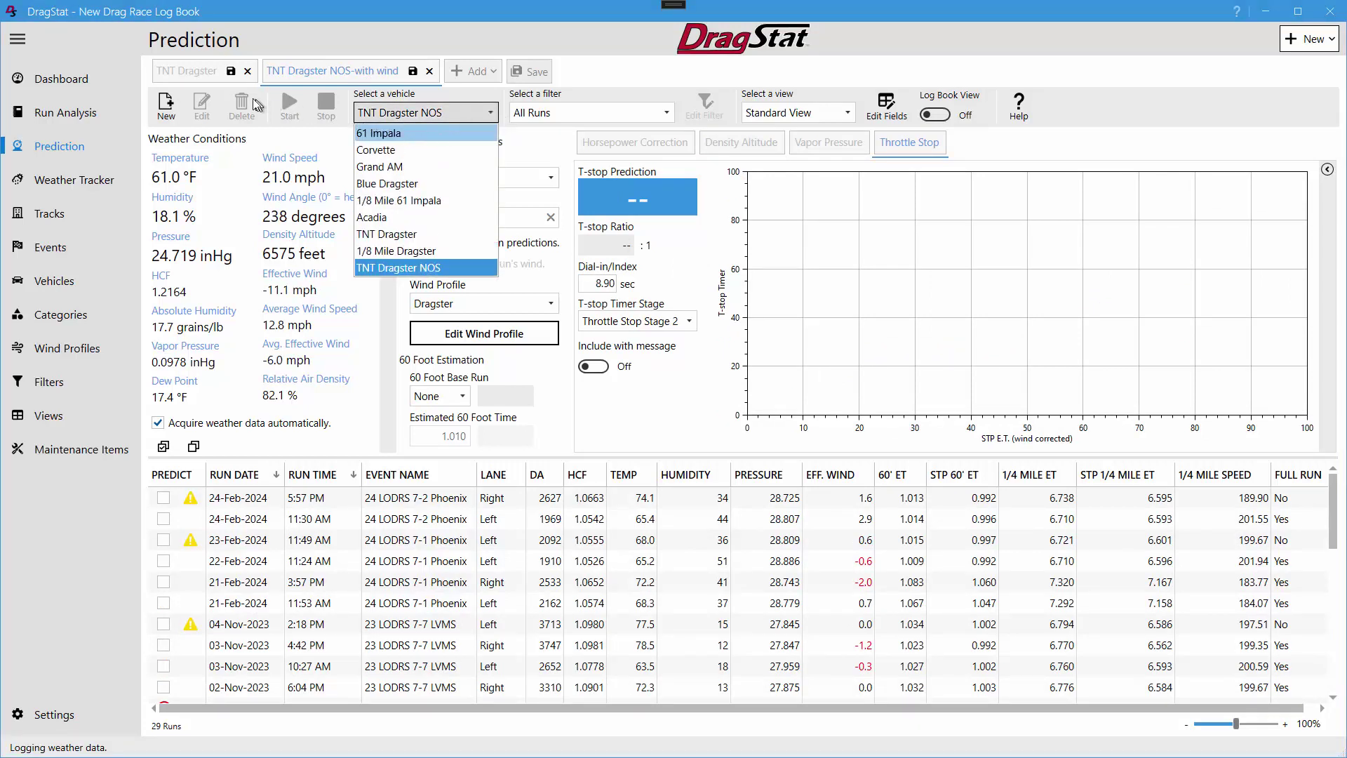
left_click(208, 75)
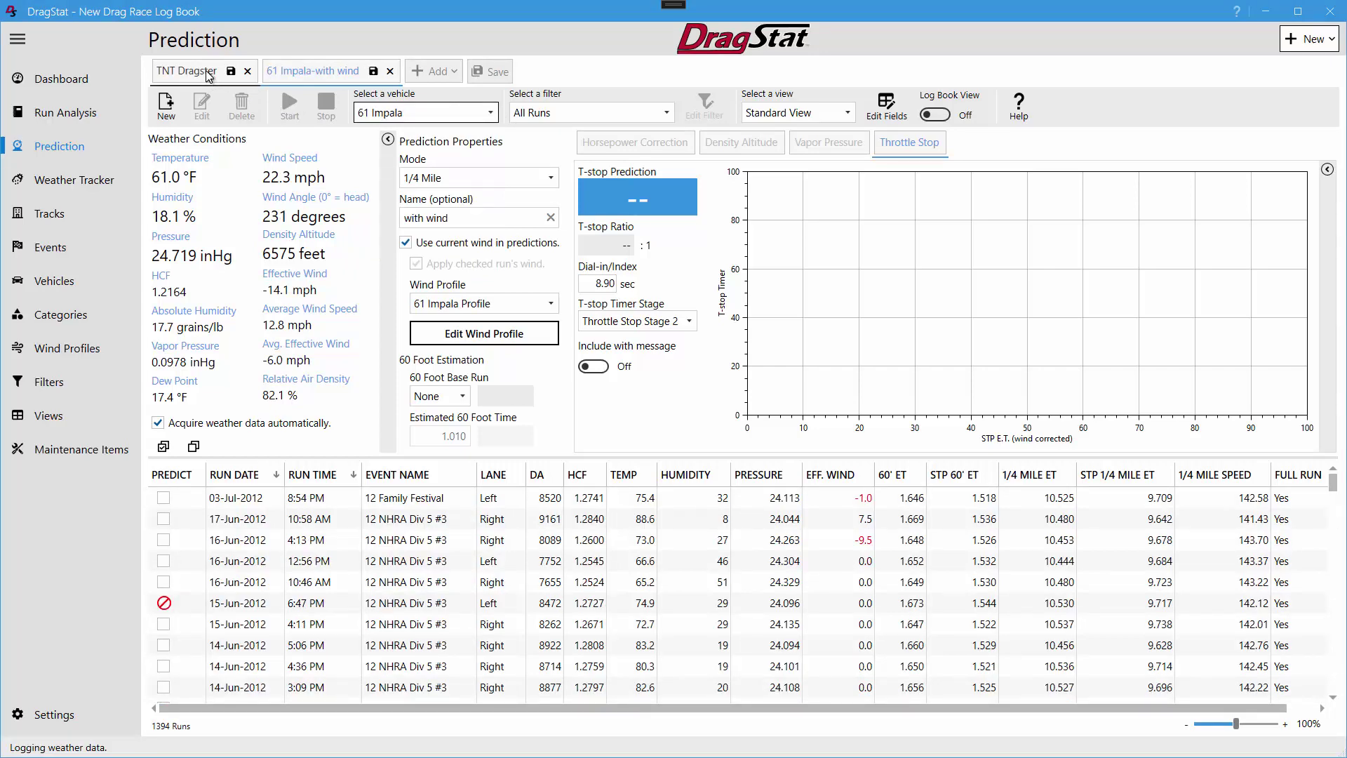
left_click(209, 73)
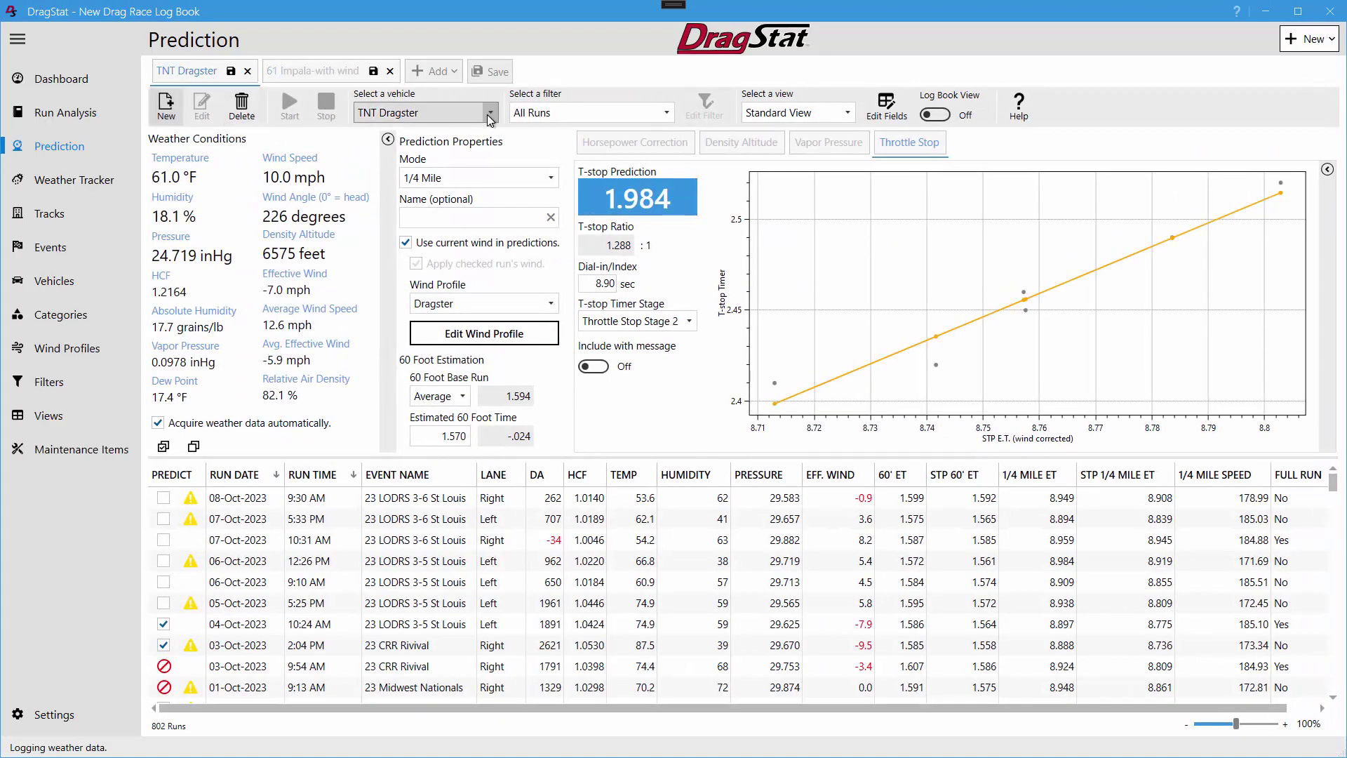
left_click(490, 115)
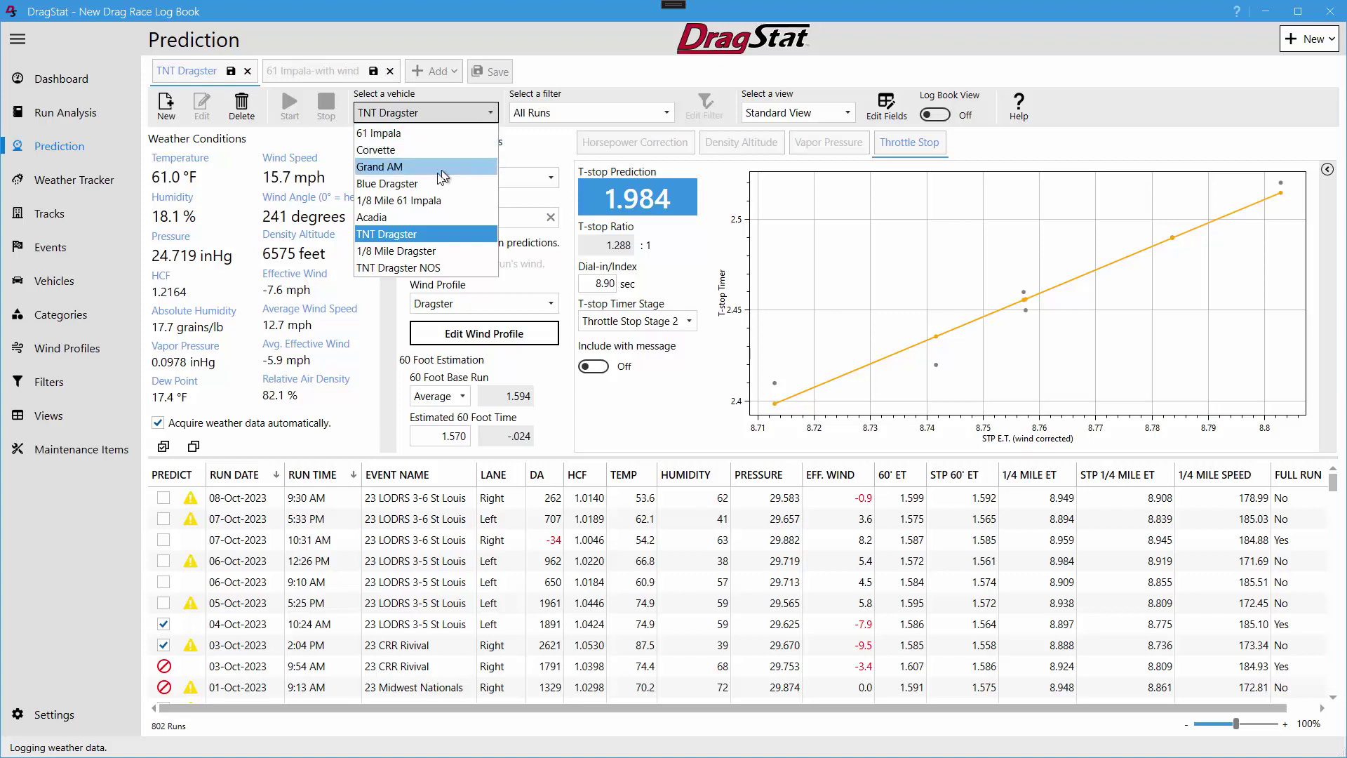
left_click(385, 167)
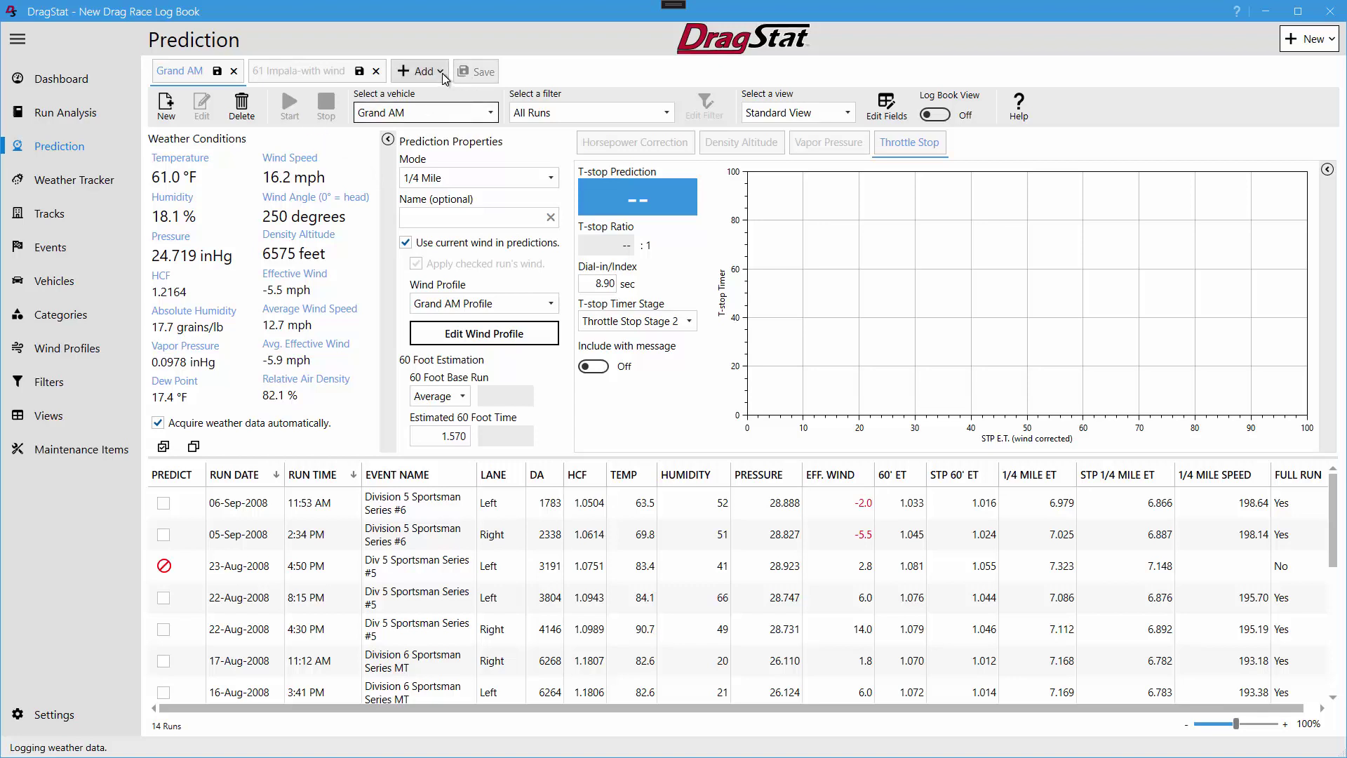
Open the saved prediction file AllCars.dspred, accepting the closure of all existing predictions.
left_click(440, 73)
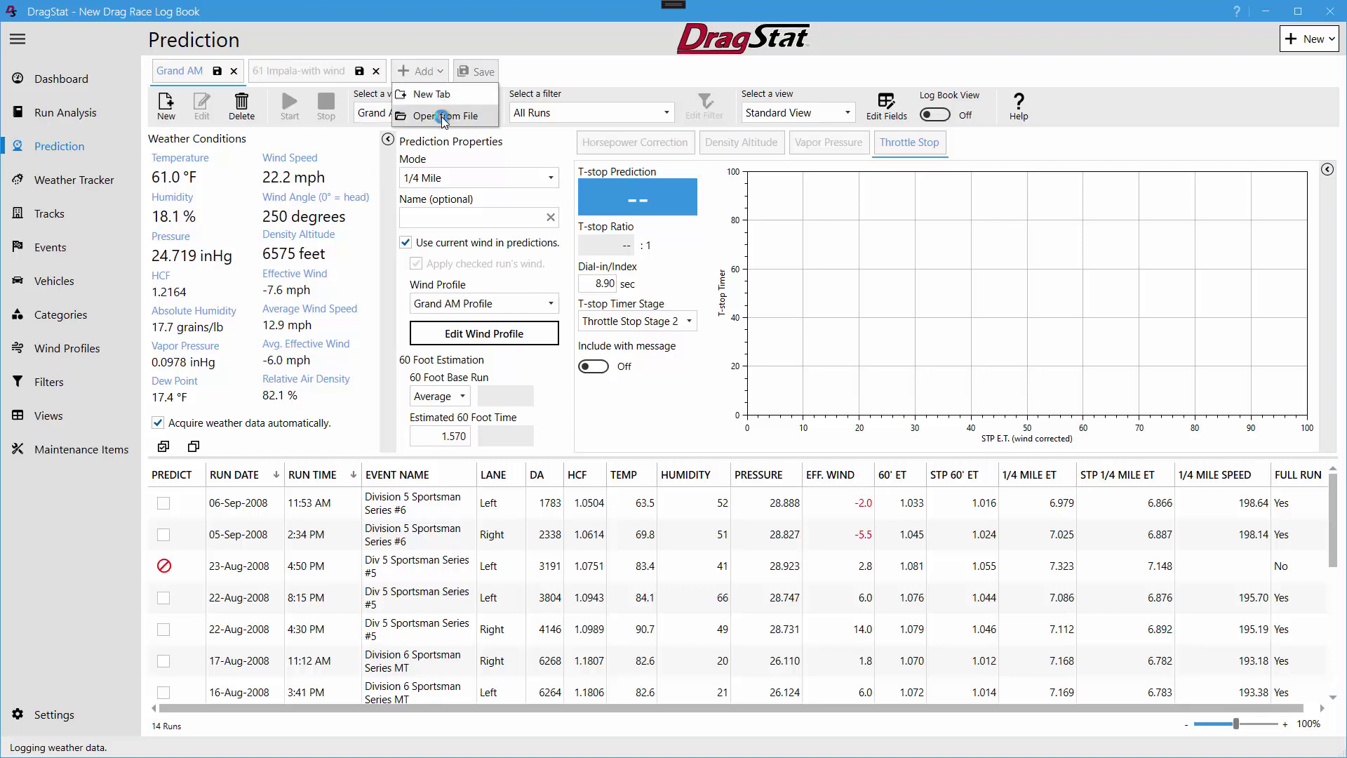
left_click(445, 117)
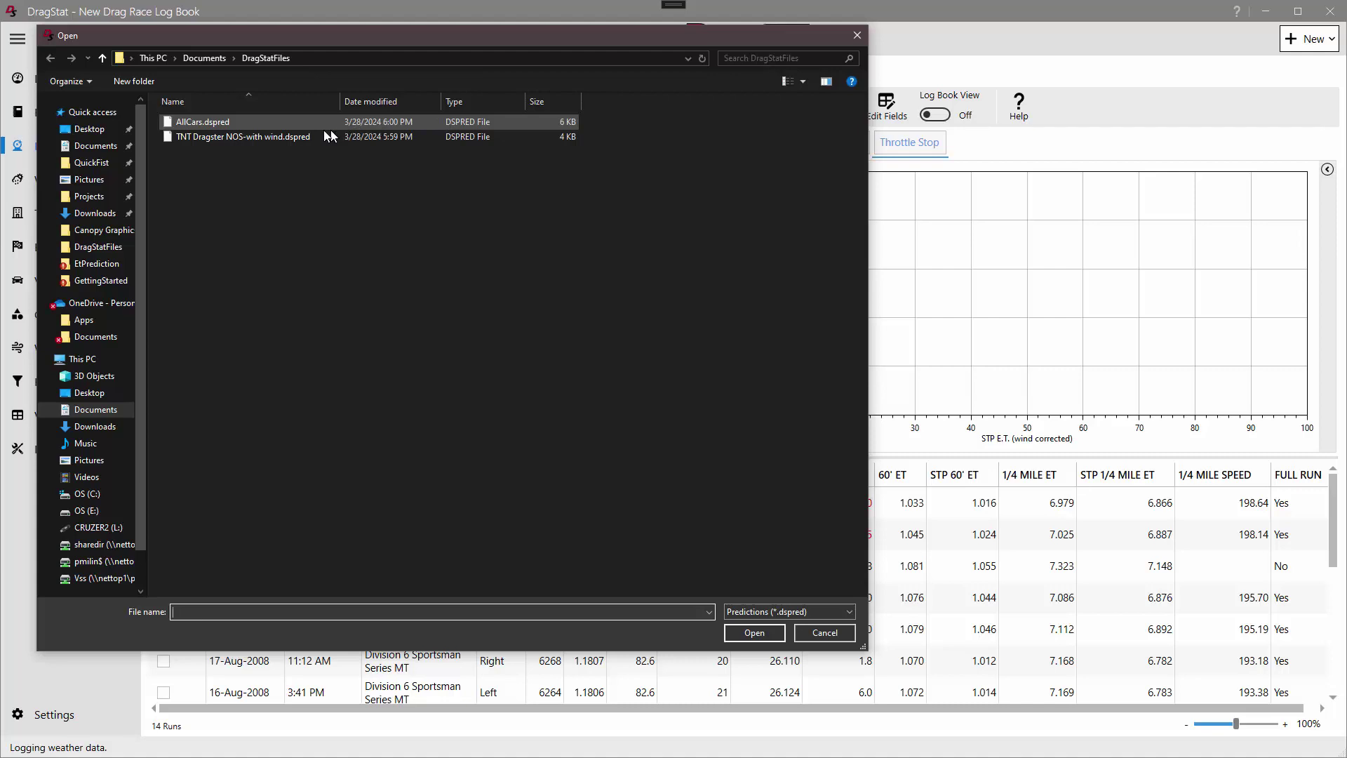
left_click(207, 125)
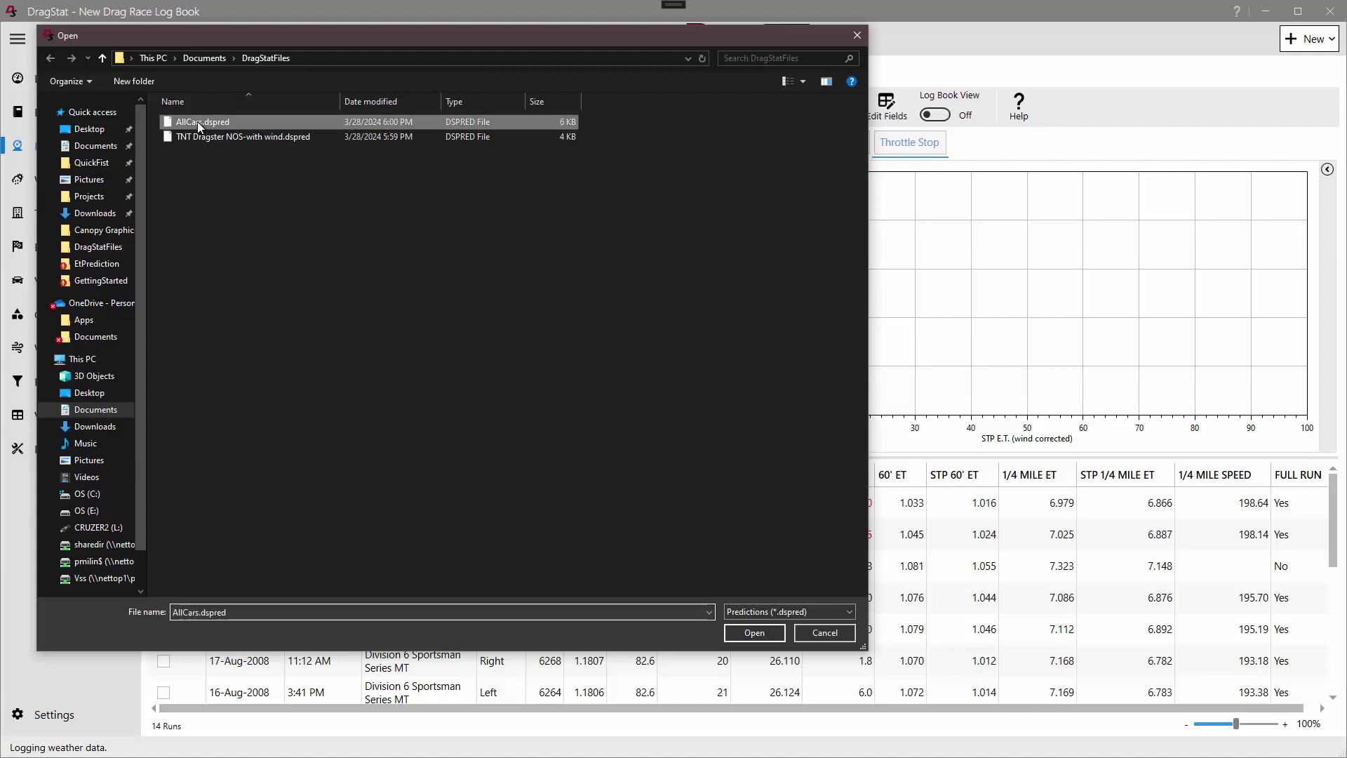
left_click(755, 633)
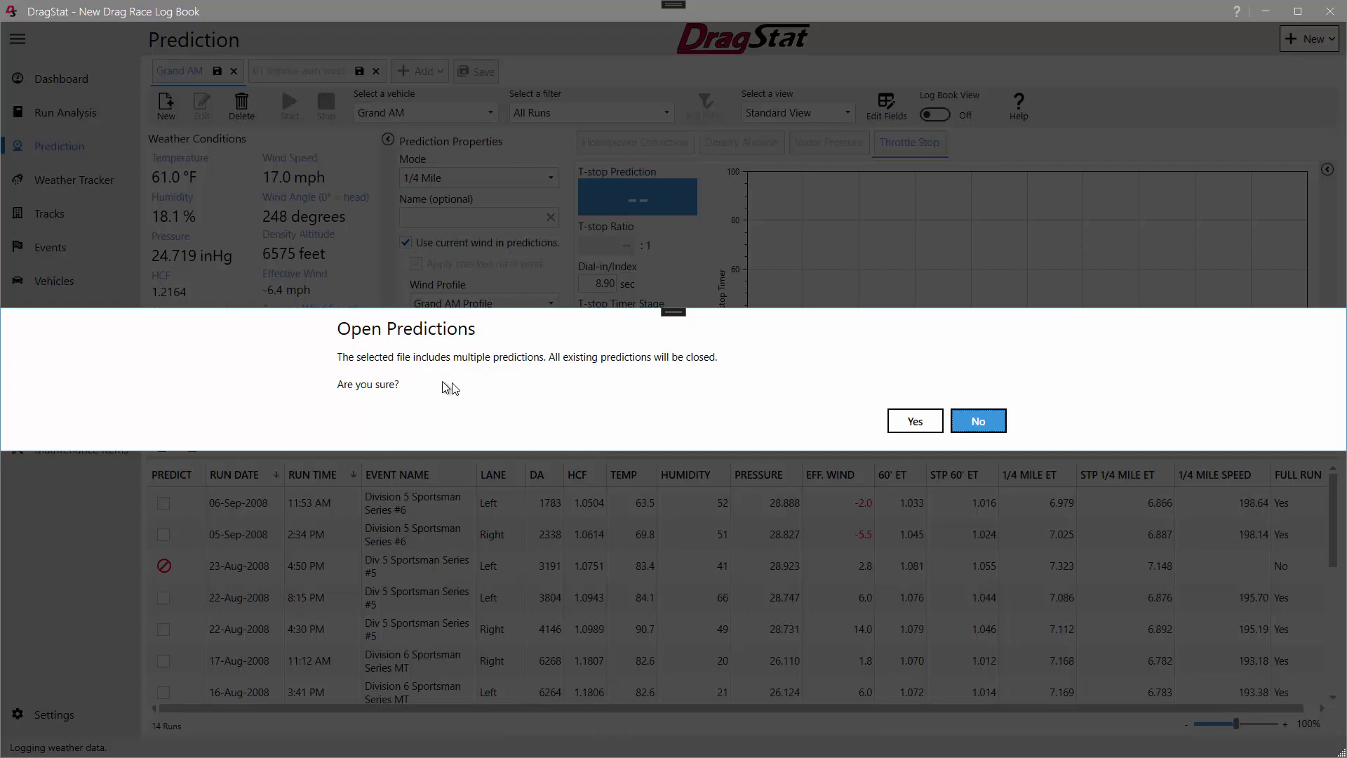
left_click(914, 421)
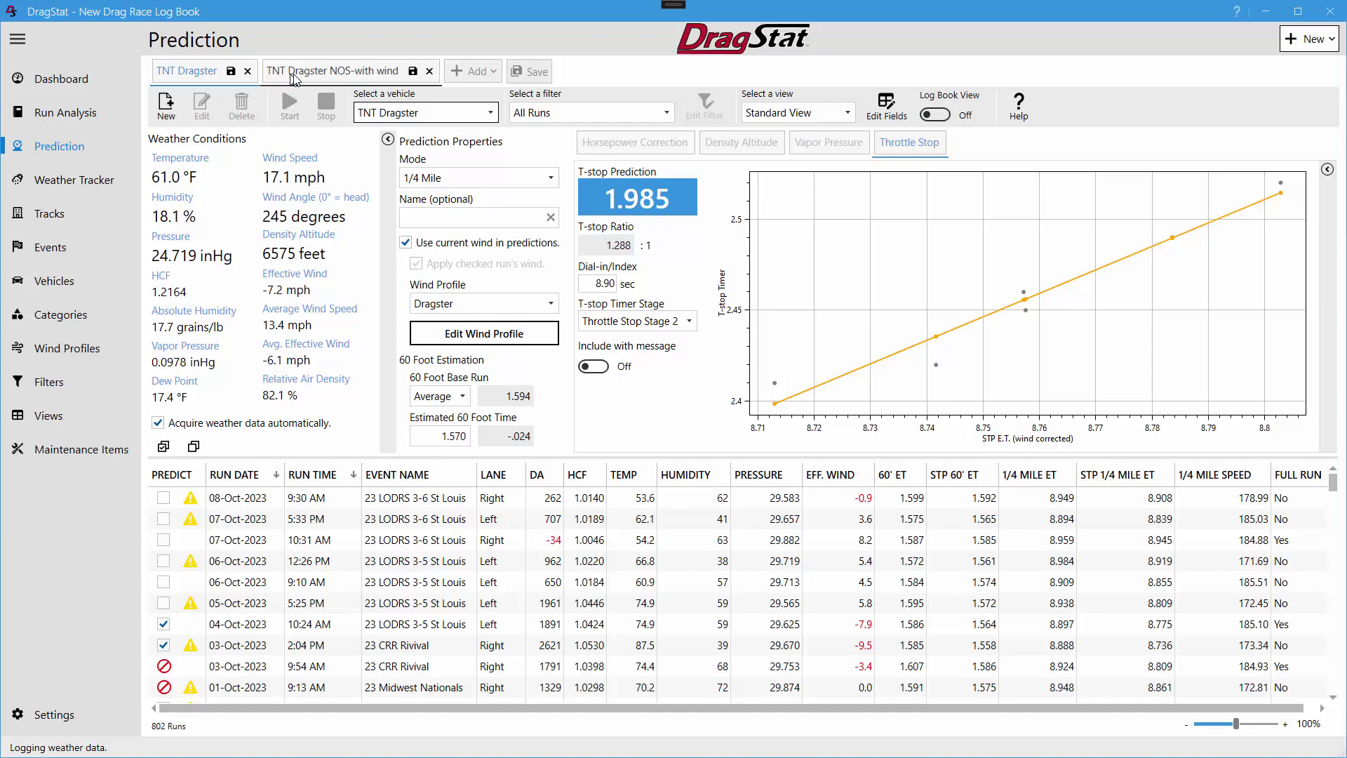
Try to start messages for the TNT Dragster NOS-with wind prediction, and include its Density Altitude prediction with the message.
left_click(307, 75)
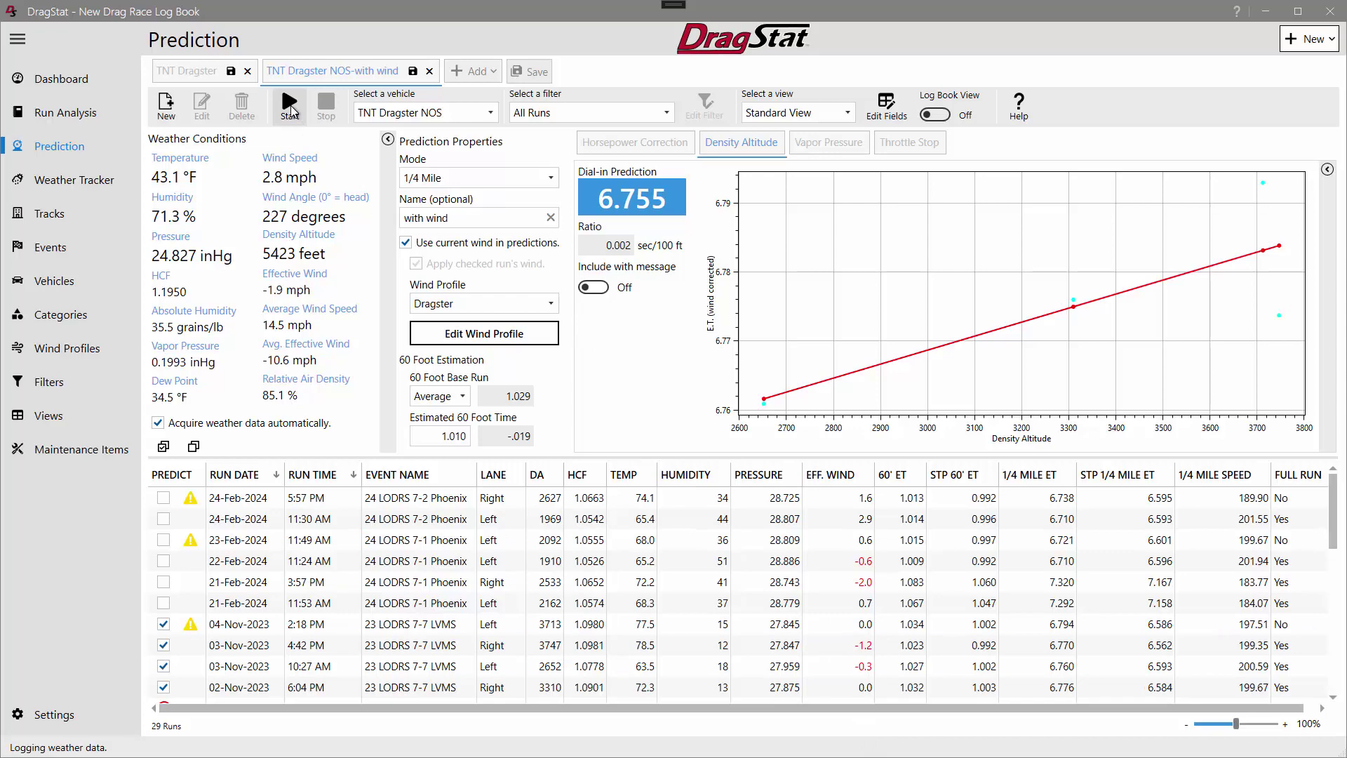
left_click(291, 110)
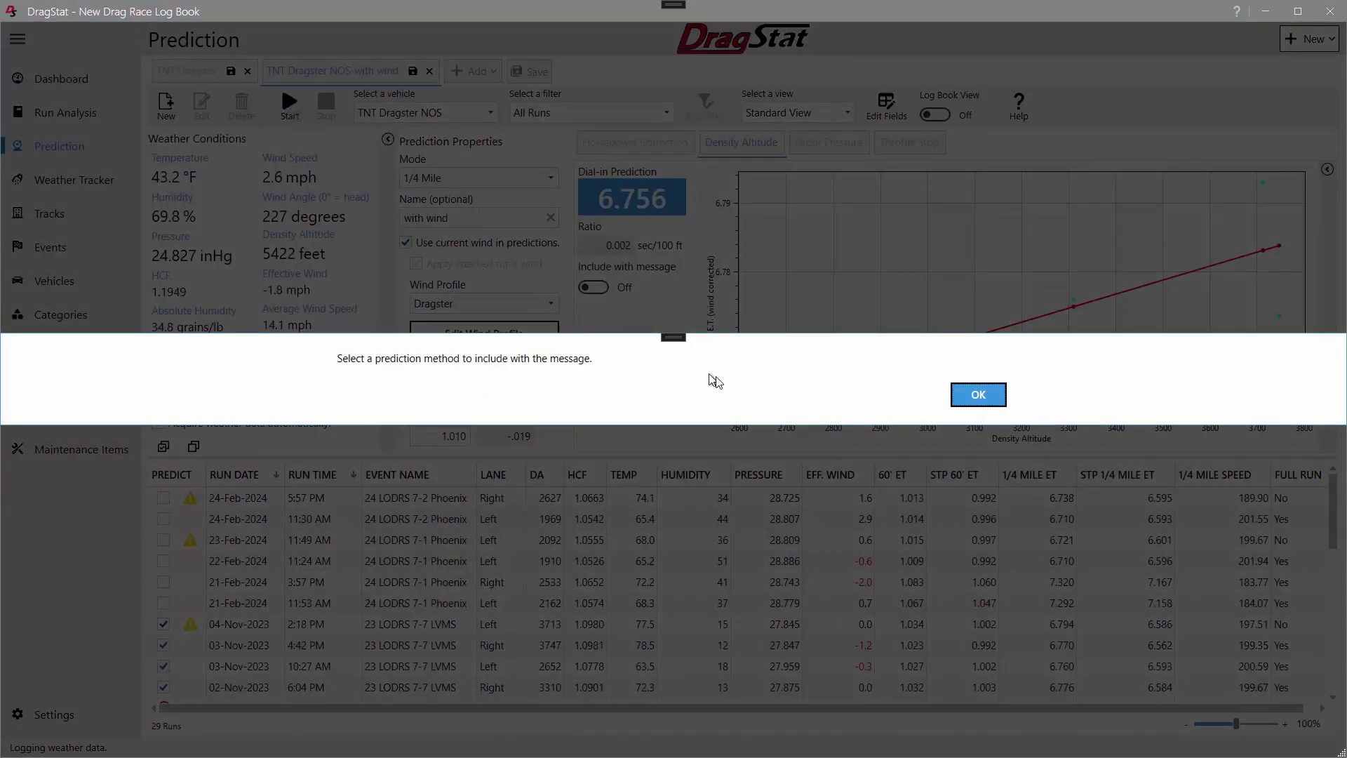
left_click(969, 397)
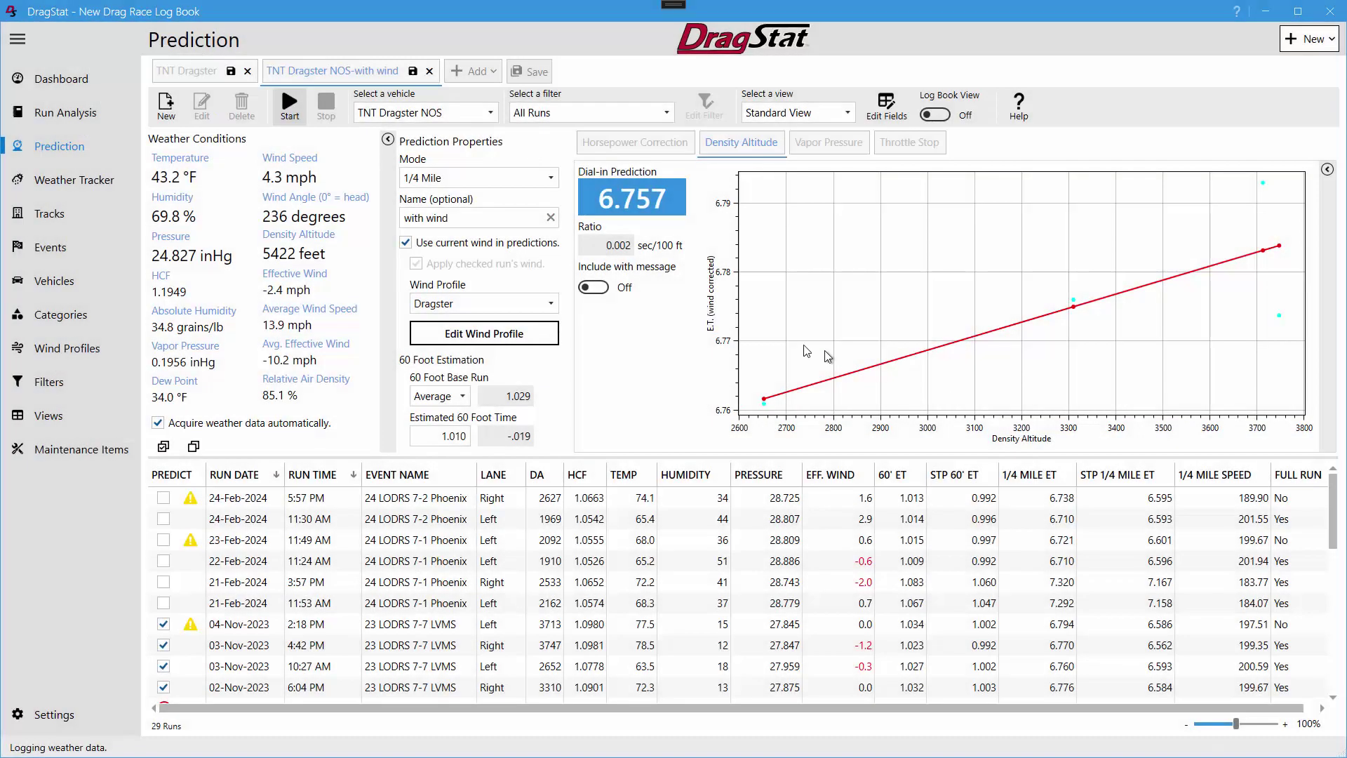
left_click(602, 288)
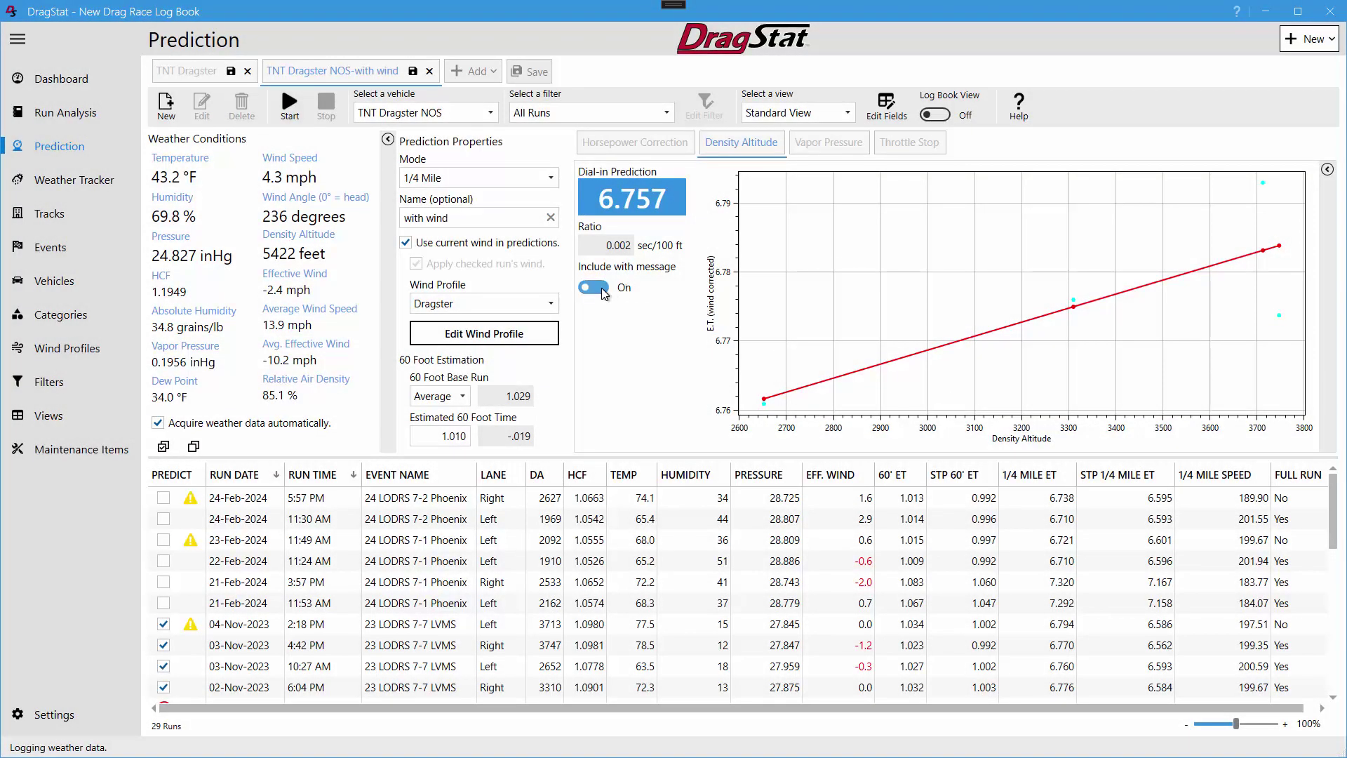
Include the Horsepower Correction prediction with the message, and start and stop the prediction messages.
left_click(614, 142)
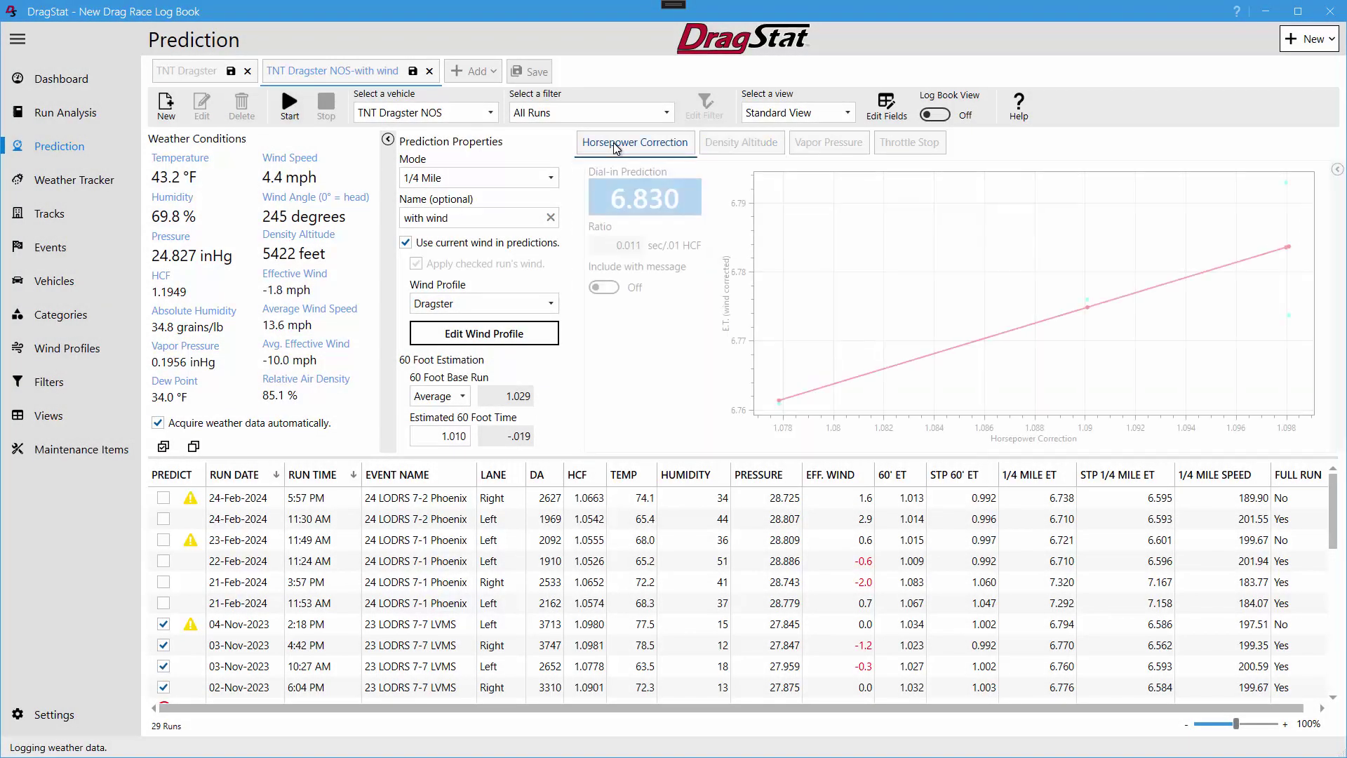
left_click(602, 287)
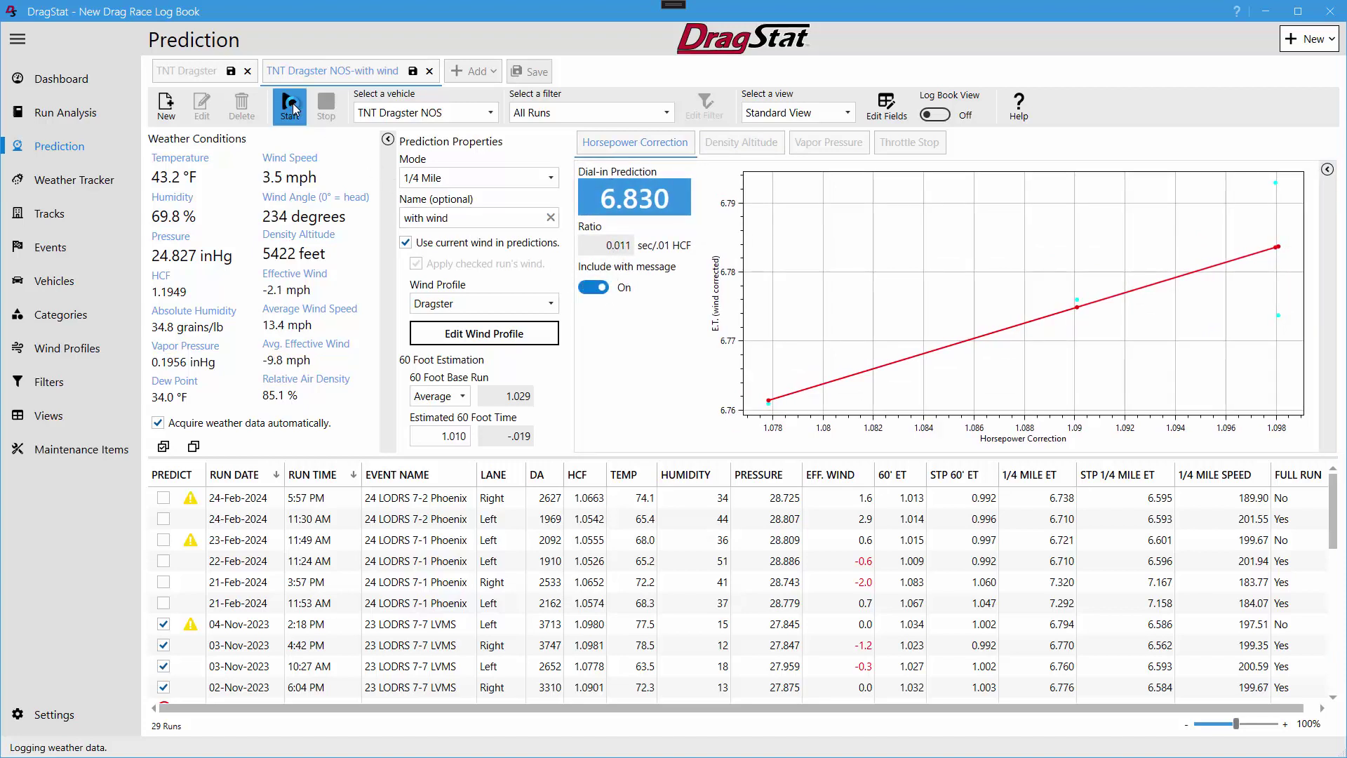
left_click(293, 103)
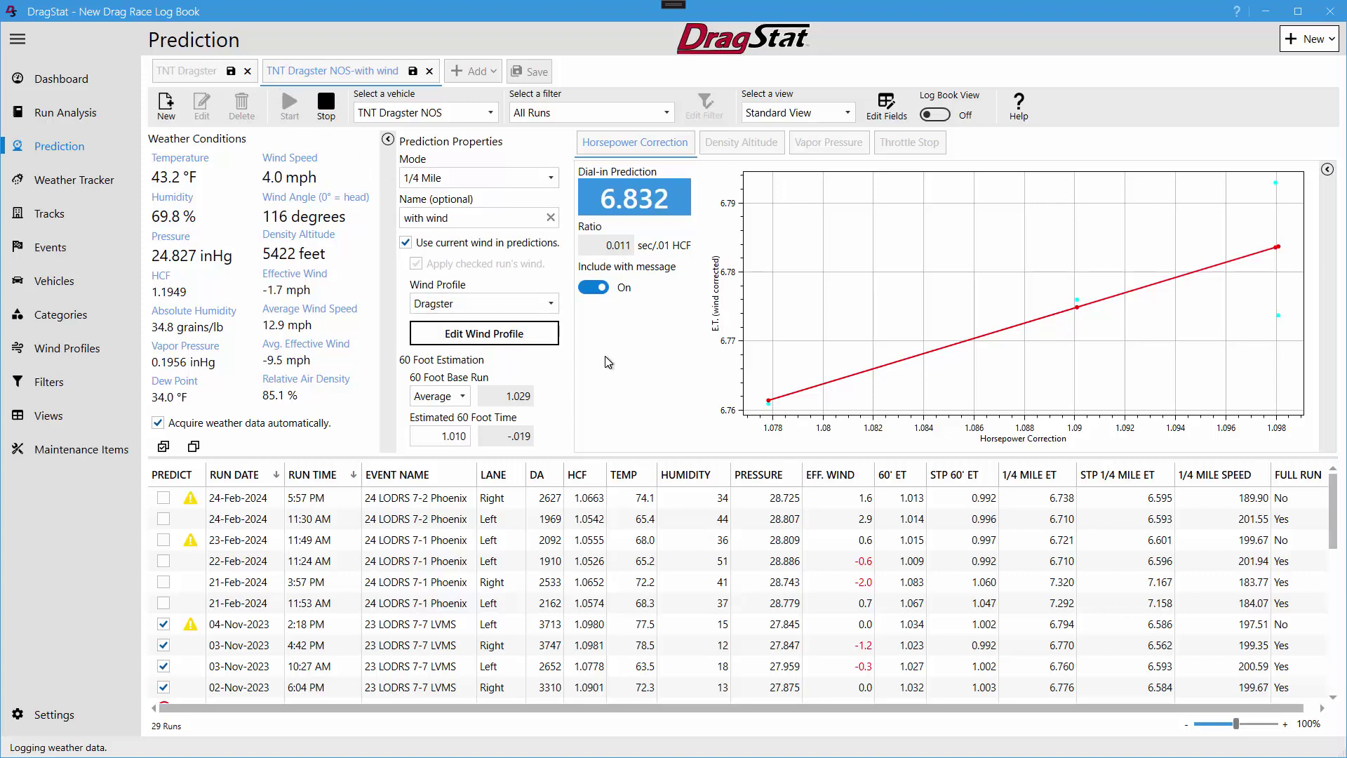
left_click(327, 106)
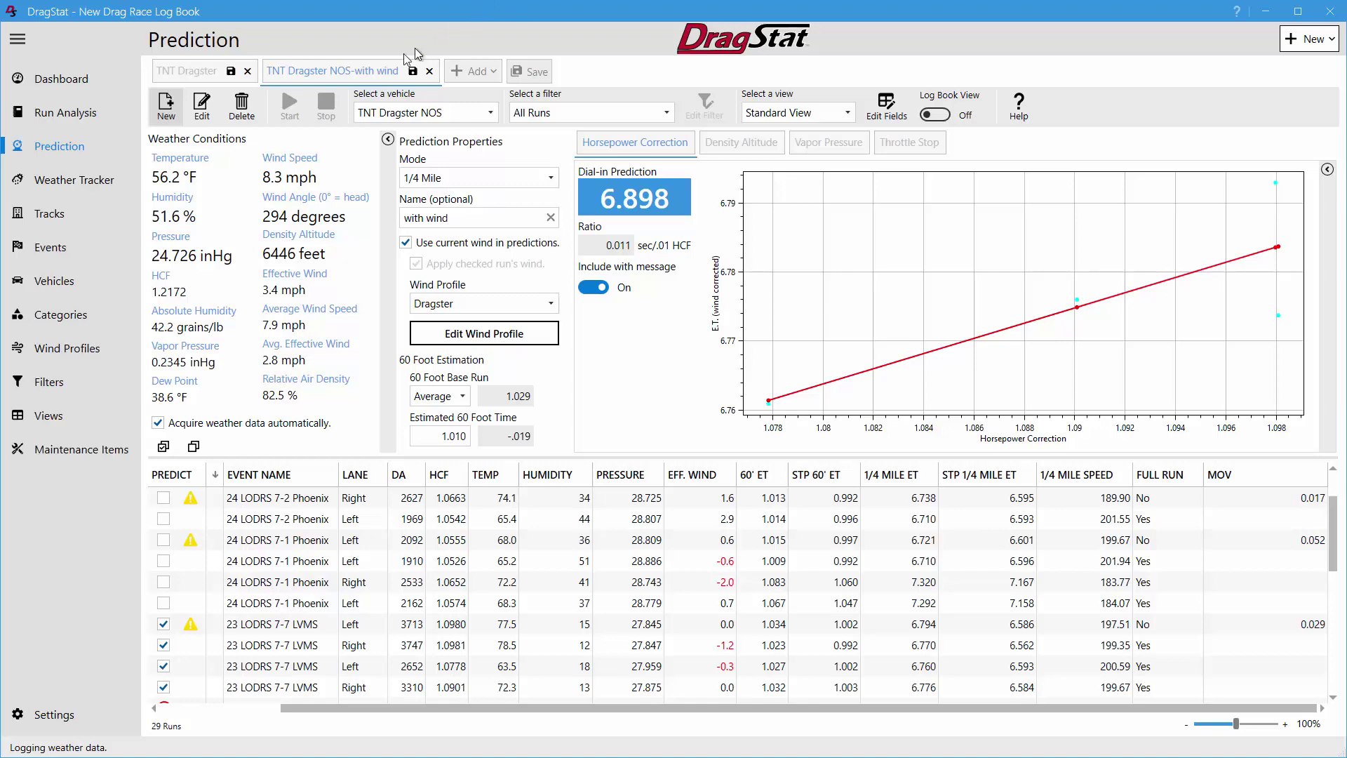
Detach the TNT Dragster NOS-with wind prediction into its own window, shrink it, and reposition it over the main window.
left_click_drag(344, 76, 128, 80)
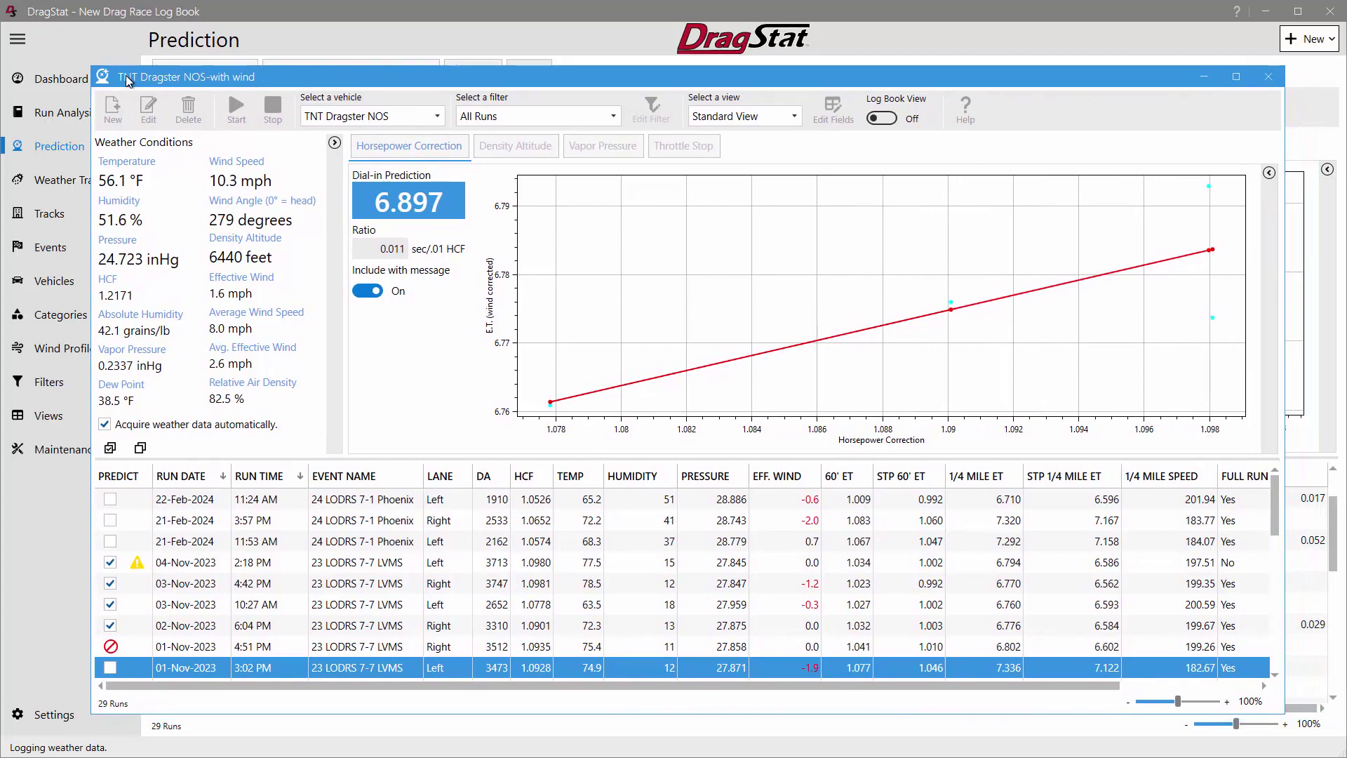
left_click_drag(94, 67, 360, 164)
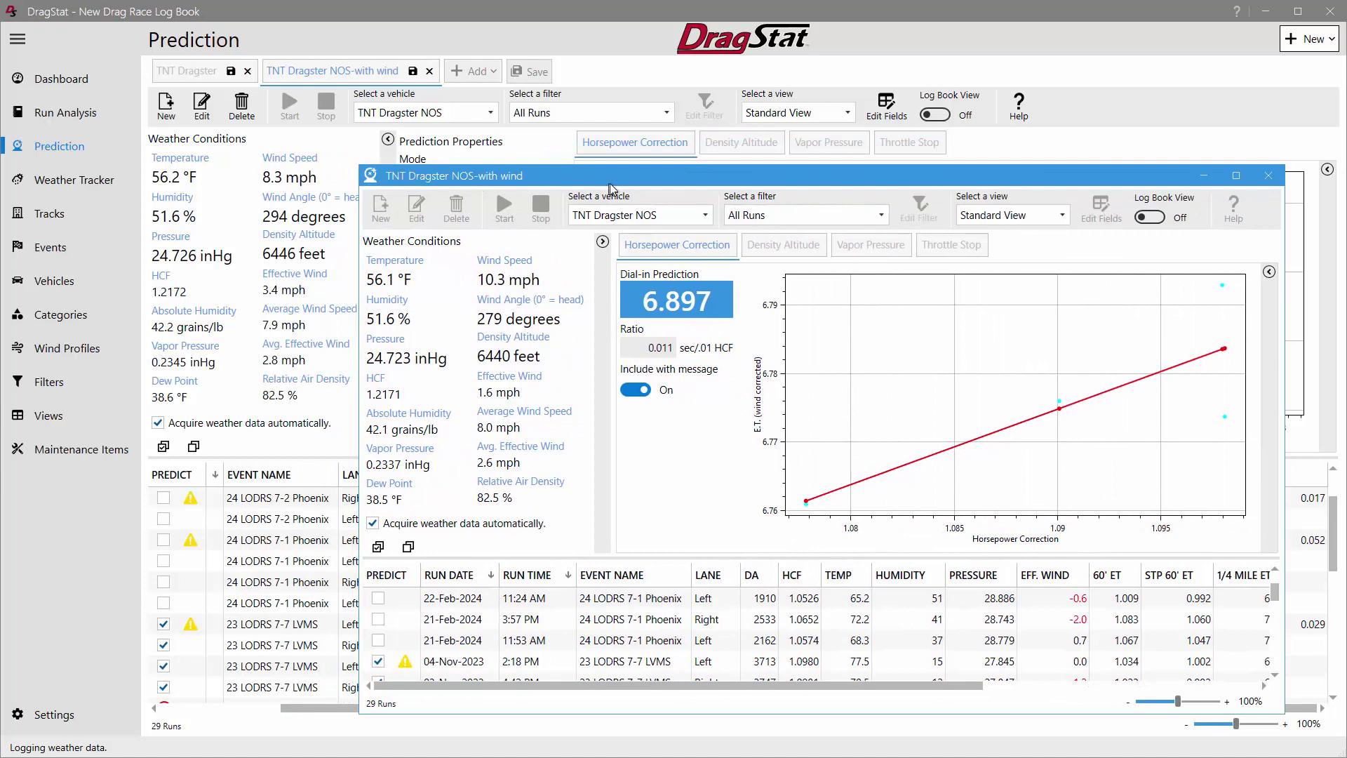
left_click_drag(602, 184, 326, 162)
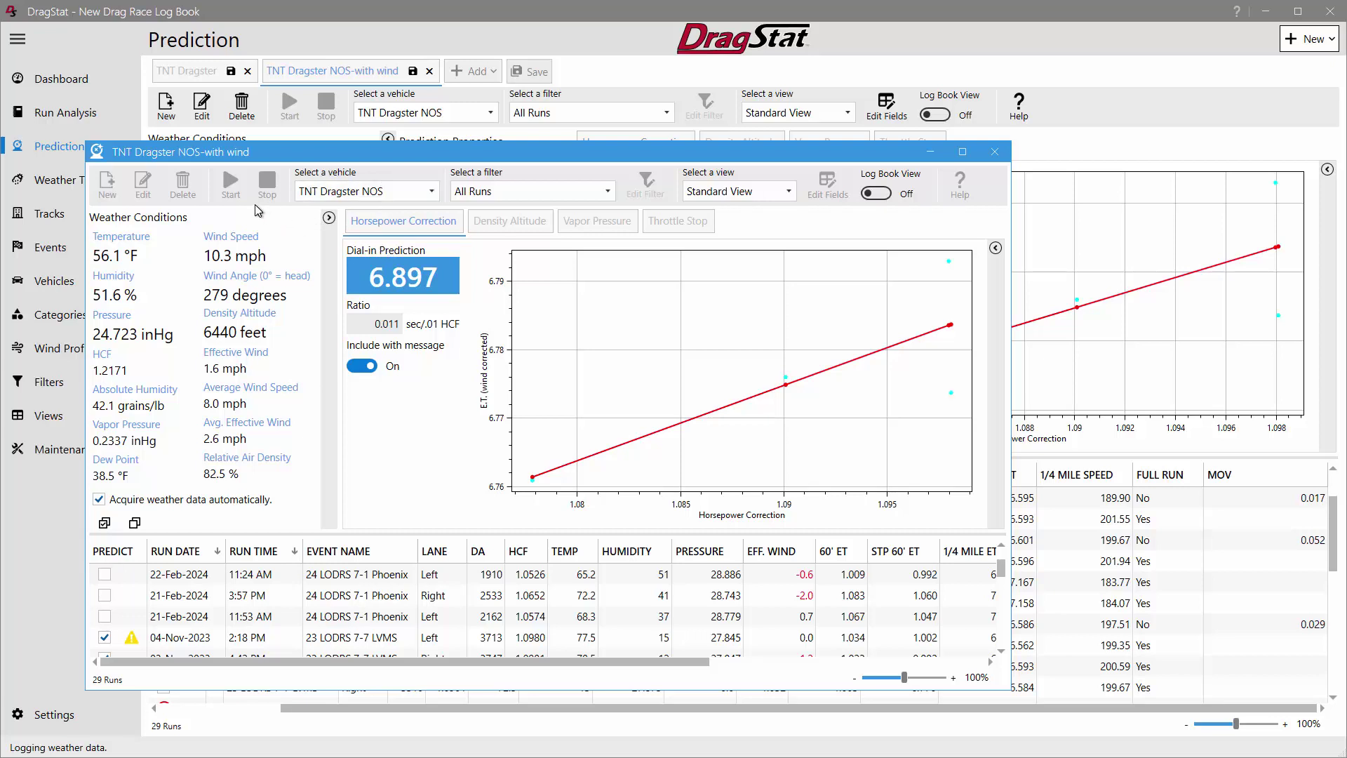
Include both 21-Feb-2024 runs and the 22-Feb-2024 11:24 AM run in the detached NOS prediction.
left_click(145, 598)
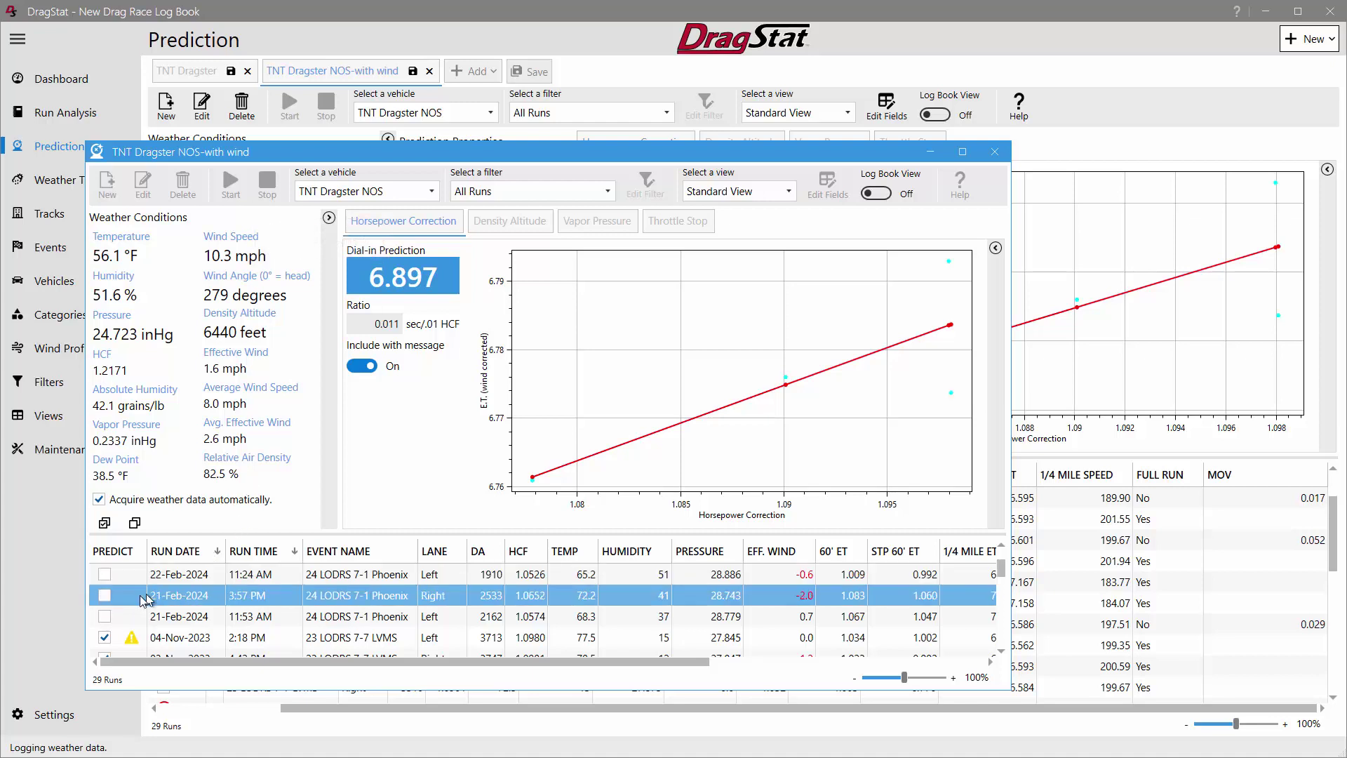
left_click(105, 616)
left_click(105, 595)
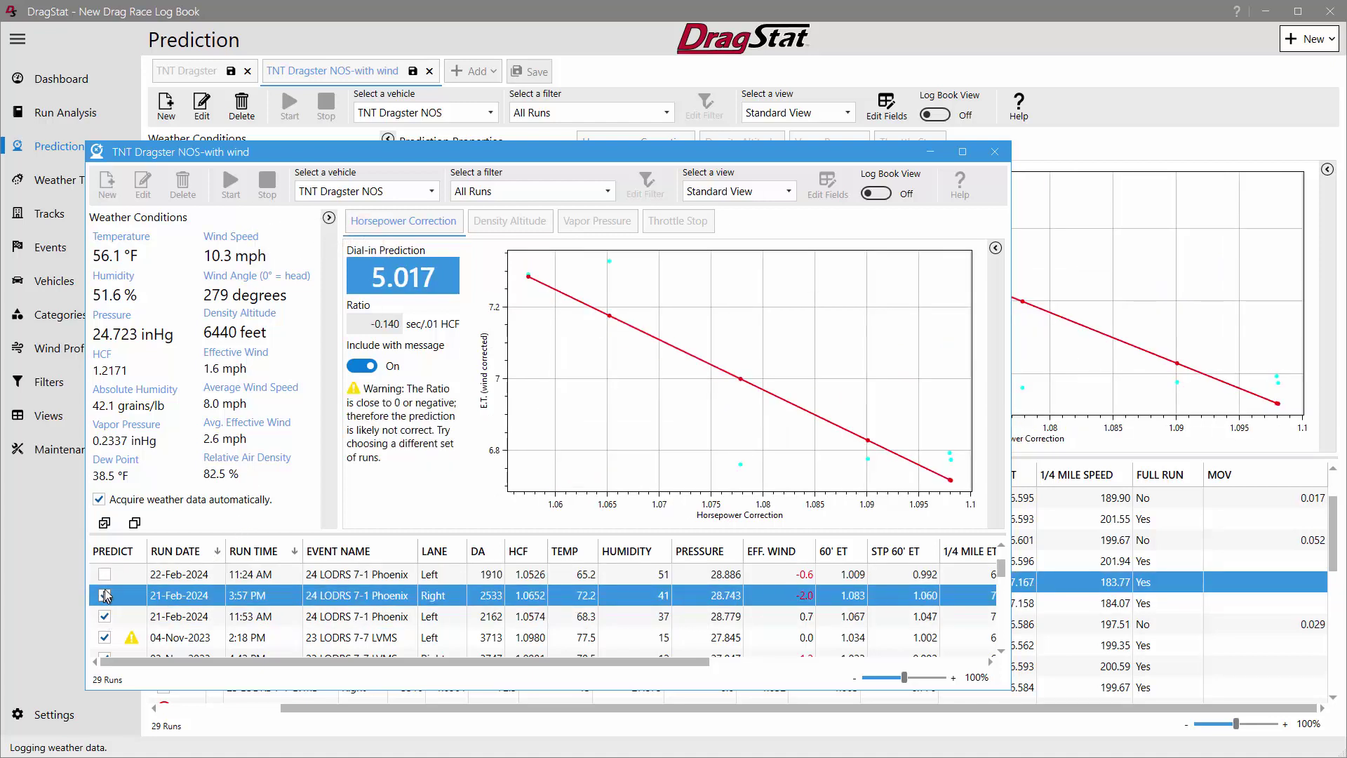
left_click(104, 574)
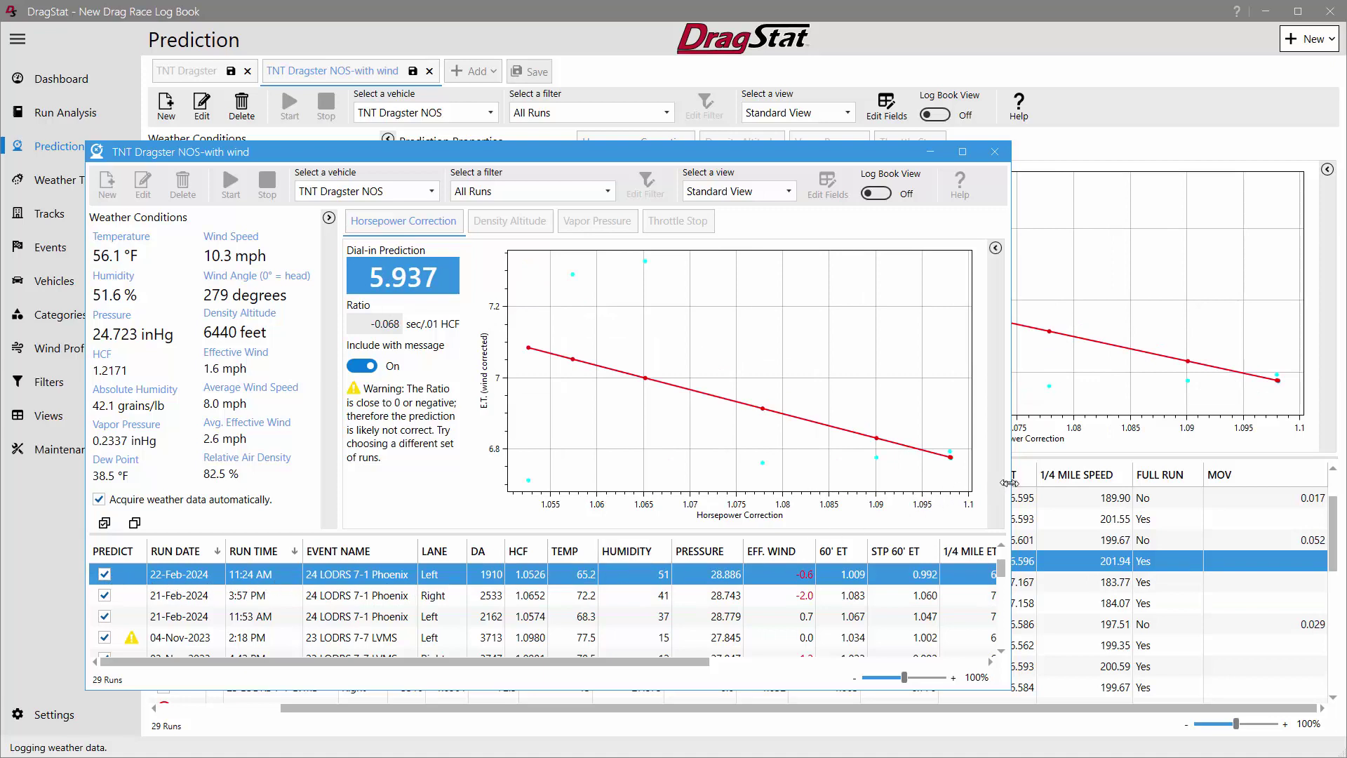
Narrow the detached prediction window and move it so the main window's checked runs are uncovered.
left_click_drag(1009, 483, 847, 468)
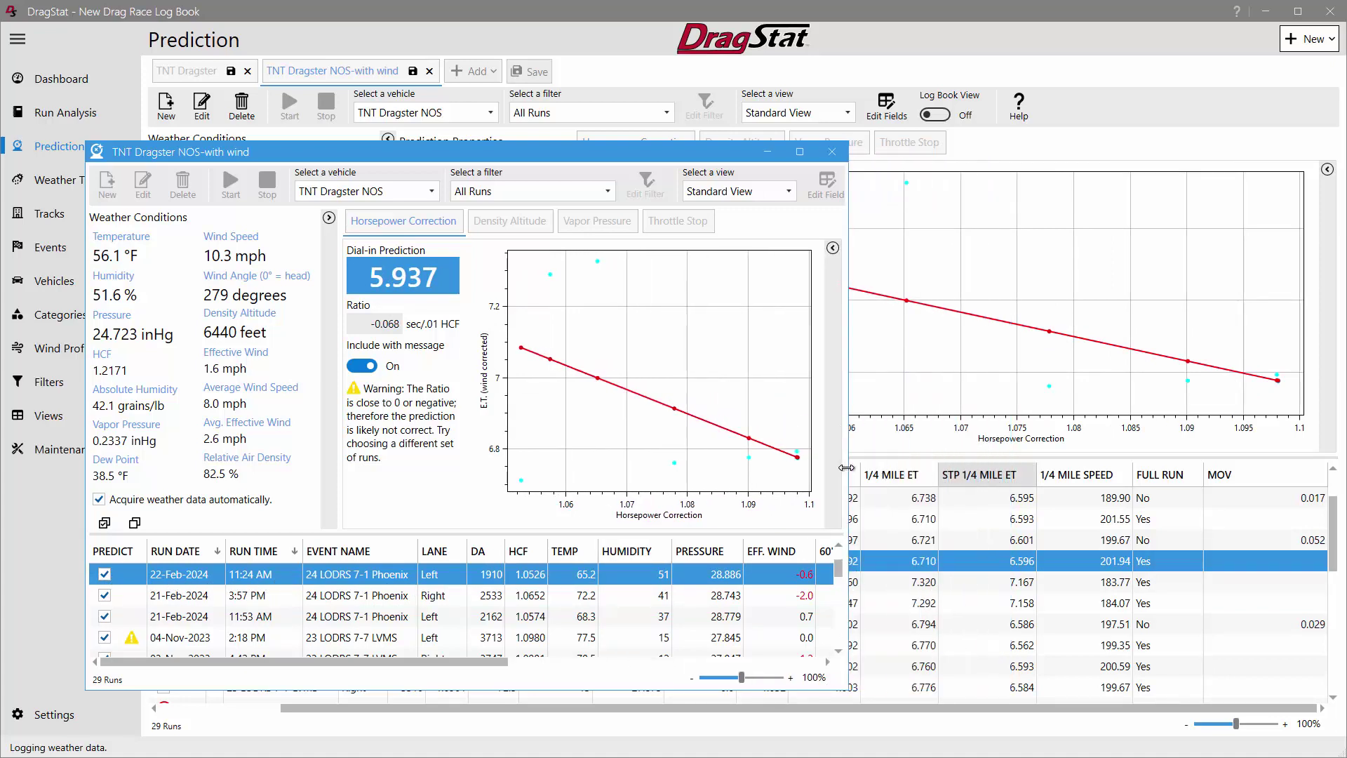
left_click_drag(679, 152, 850, 154)
Include both 24-Feb-2024 runs and the 23-Feb-2024 11:49 AM run in the NOS prediction, and close its detached window.
left_click(354, 598, "ctrl")
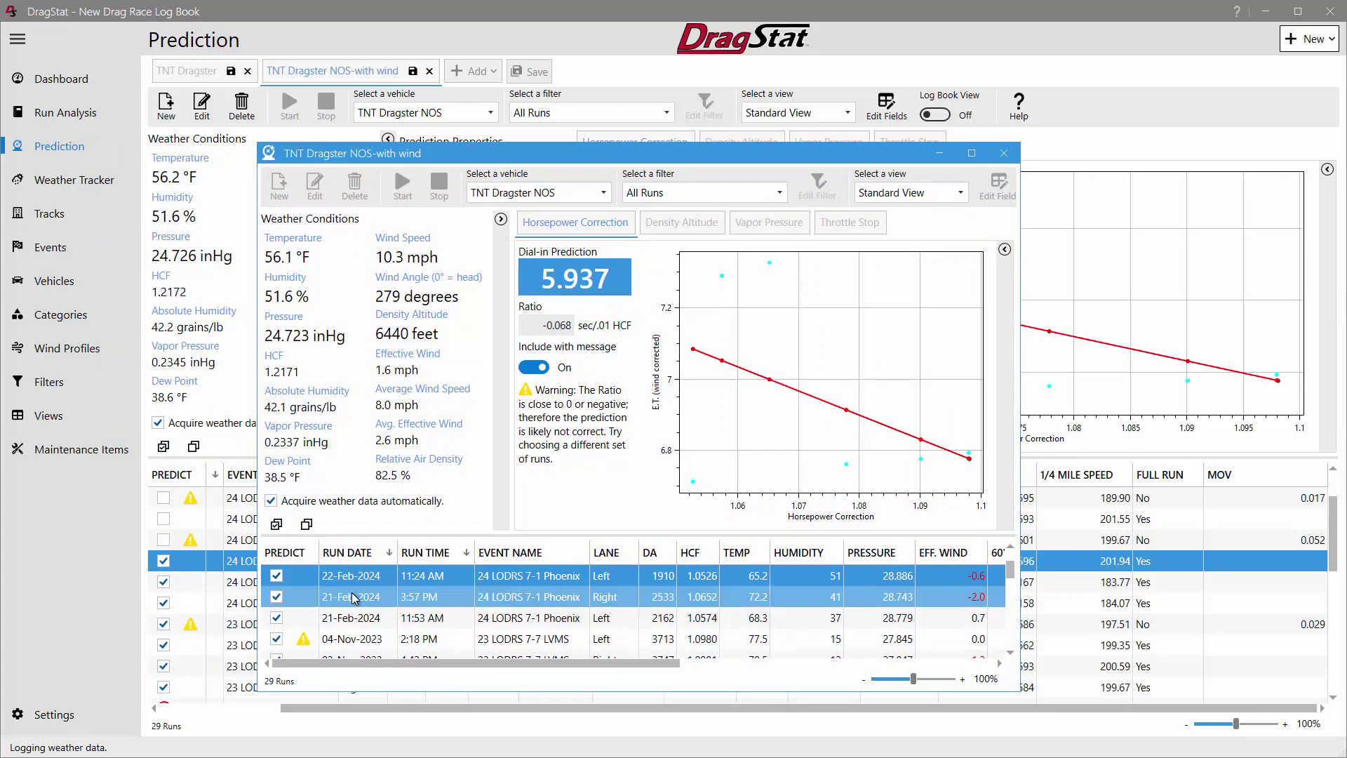
scroll(354, 598, "up", 2)
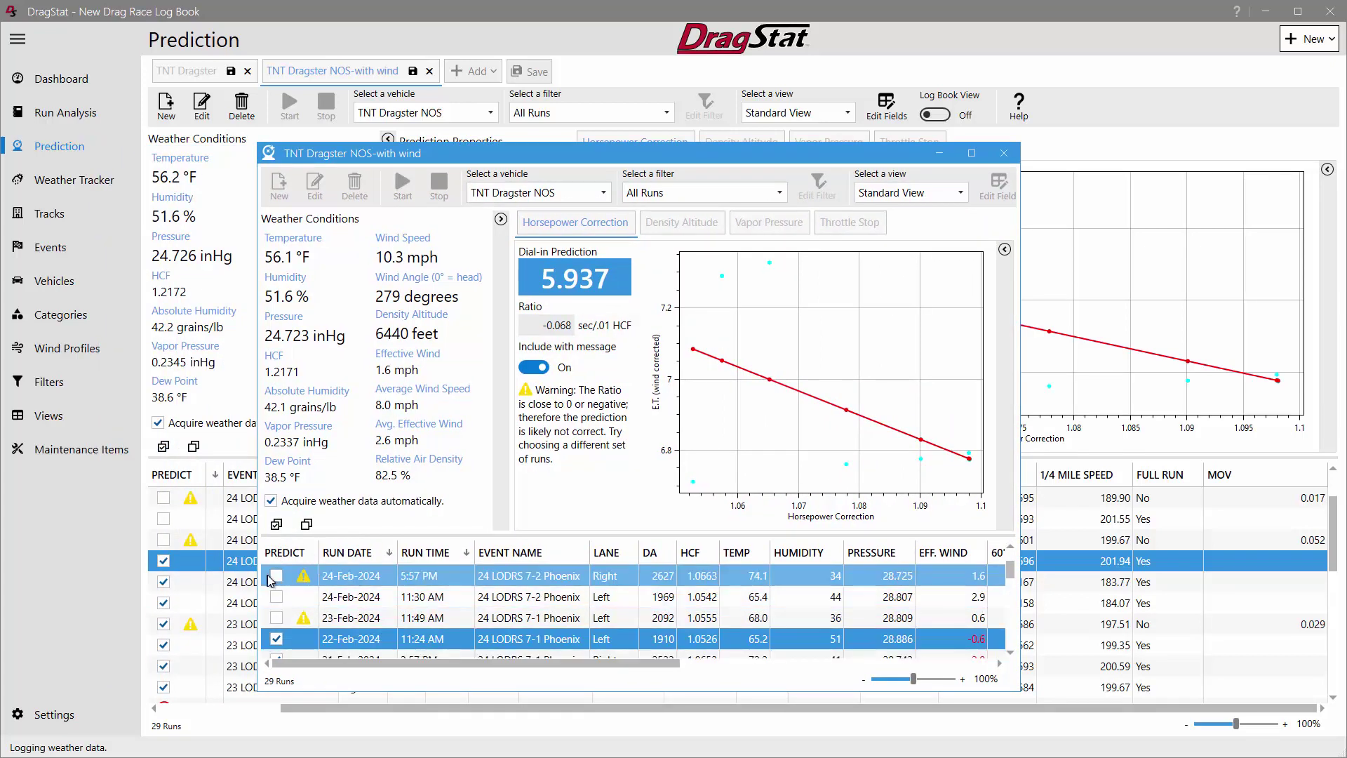
left_click(277, 577)
left_click(277, 576)
left_click(277, 598)
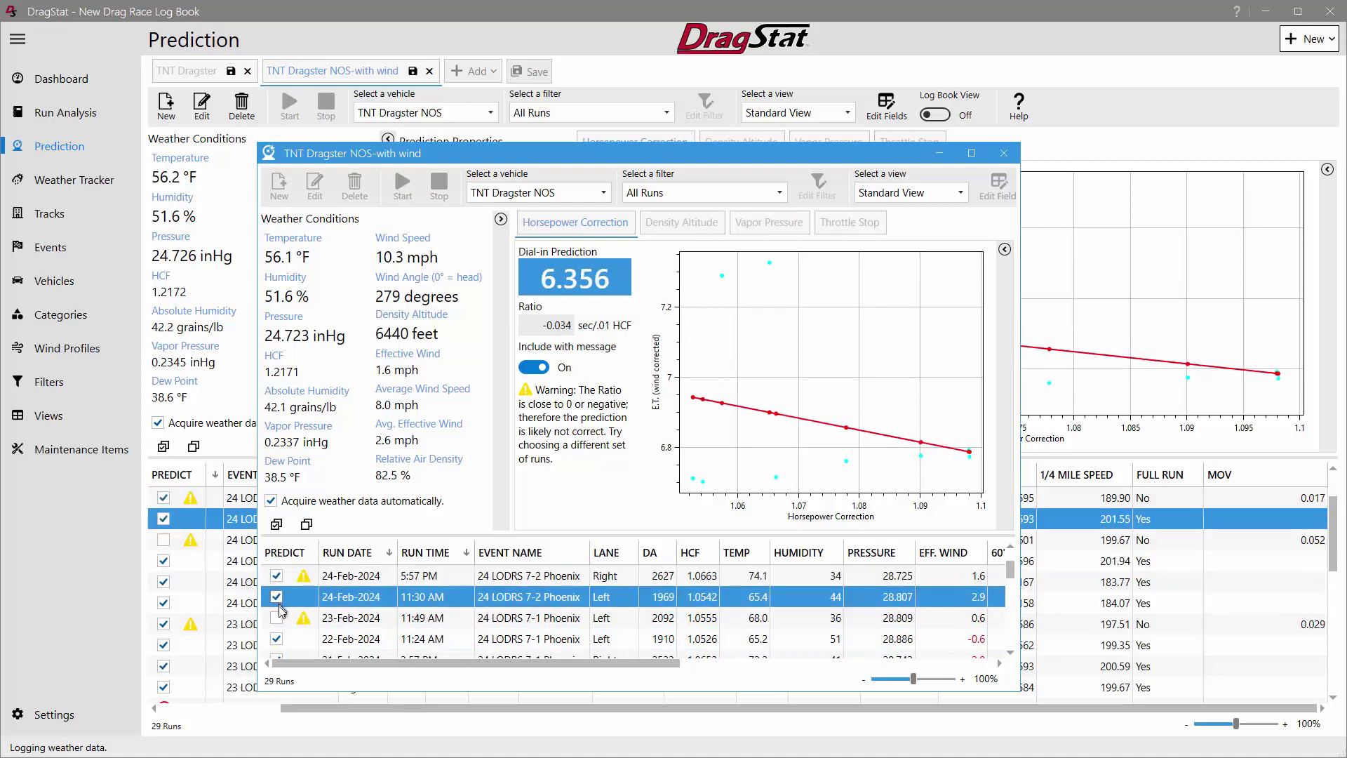
left_click(277, 618)
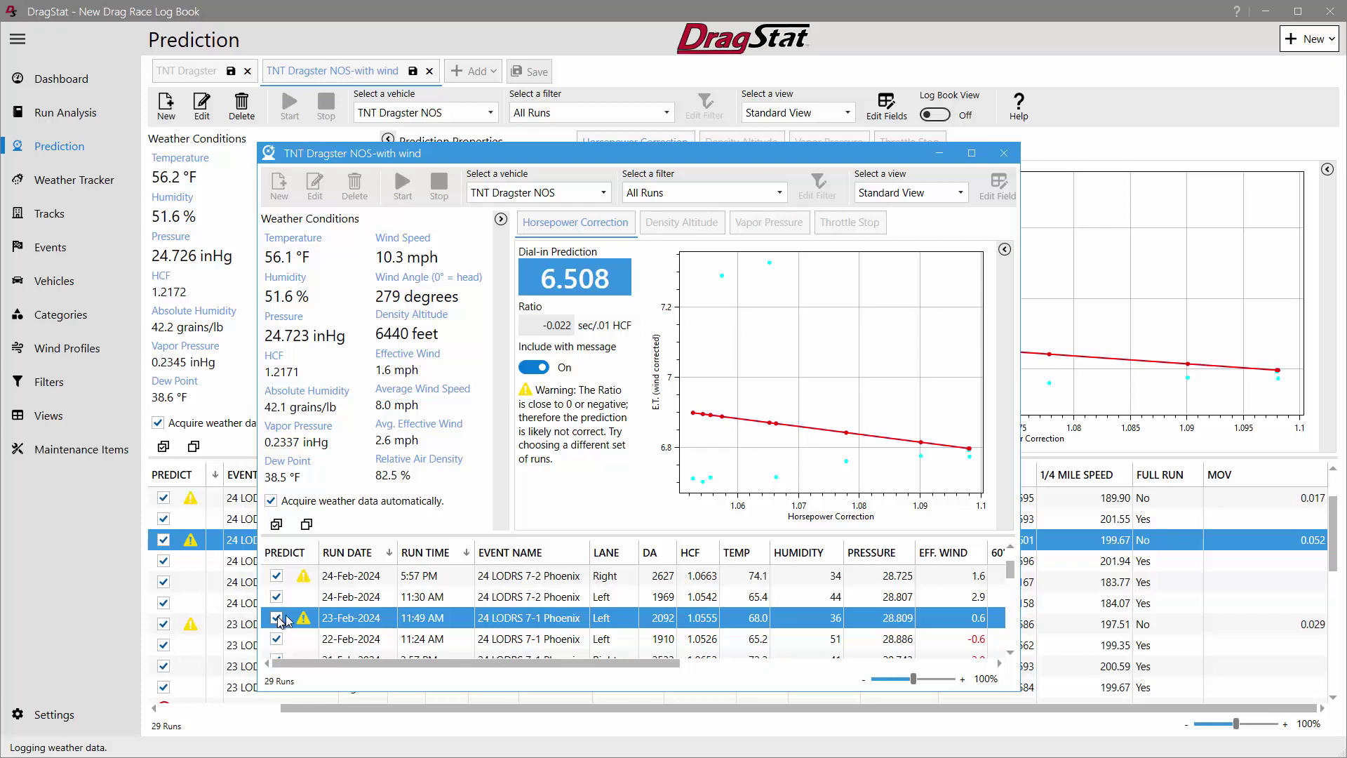
left_click(1004, 154)
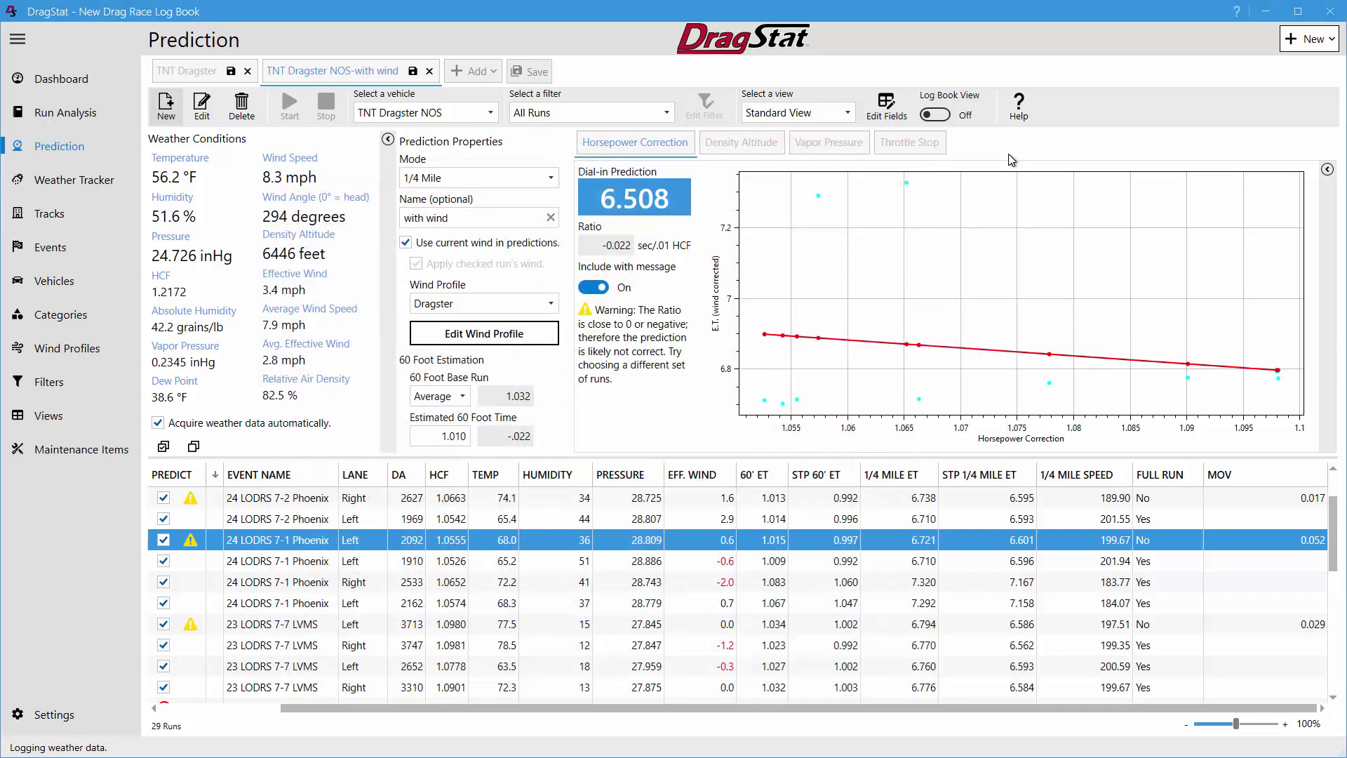